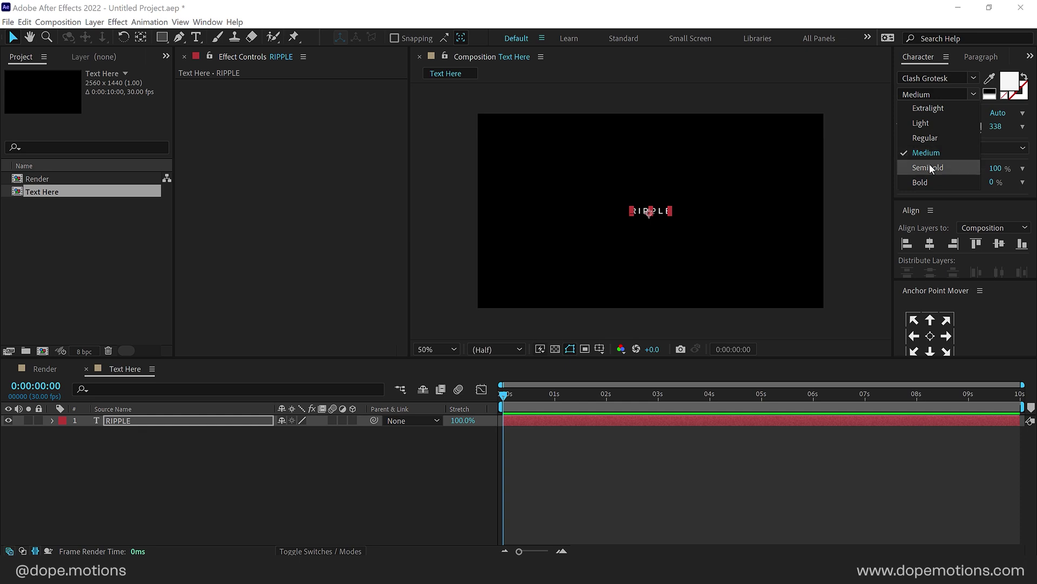
# Style the RIPPLE text as Clash Grotesk Semibold at 281 px with tracking 40.
pyautogui.moveTo(930, 120); pyautogui.dragTo(811, 147)
pyautogui.click(994, 245)
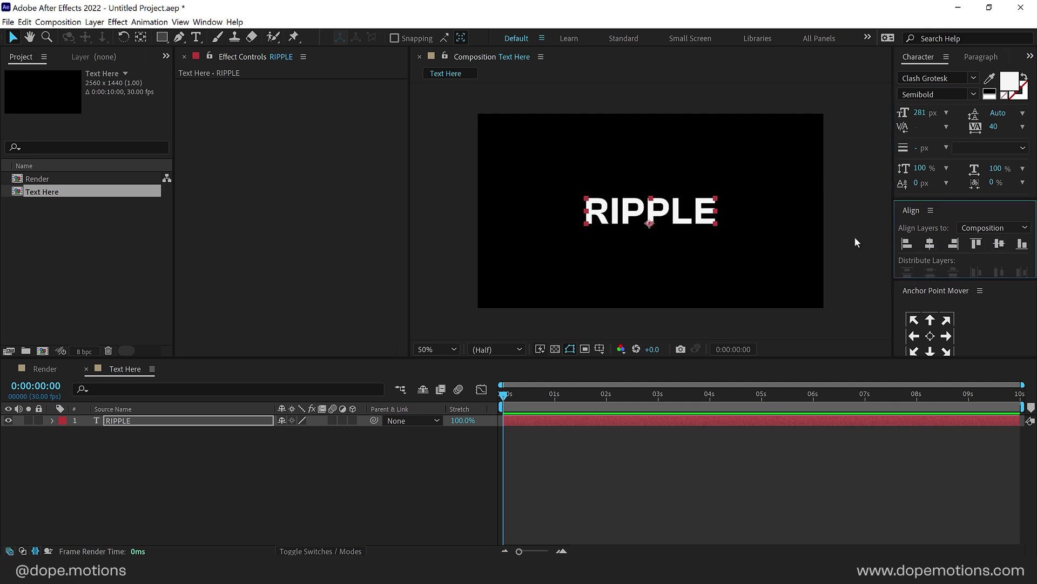
pyautogui.click(226, 440)
# Create a 2560 x 1440, 30 fps, 10-second composition named Ripple Base.
pyautogui.click(54, 272)
pyautogui.click(43, 351)
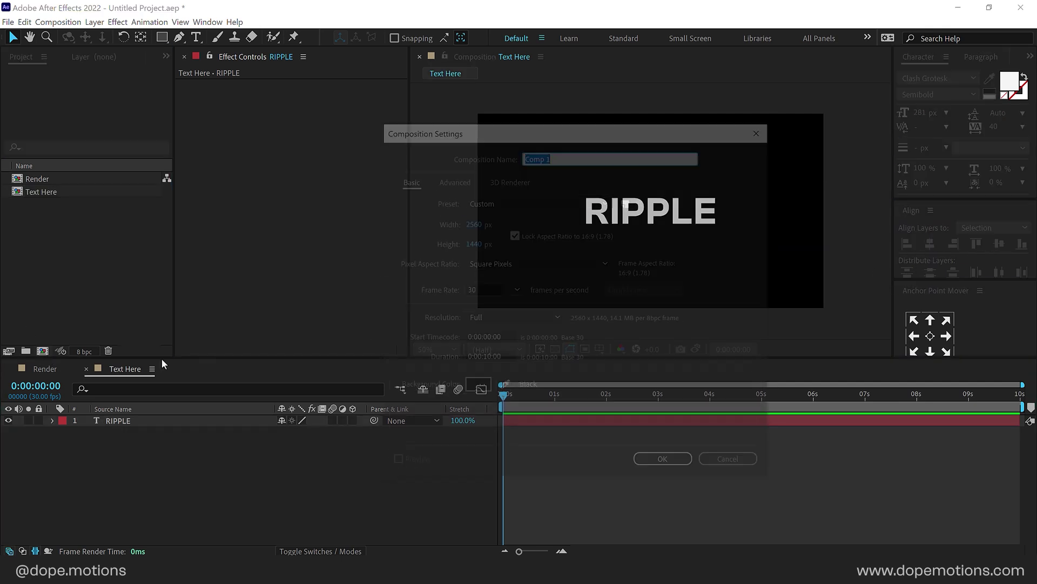
pyautogui.moveTo(537, 129); pyautogui.dragTo(500, 118)
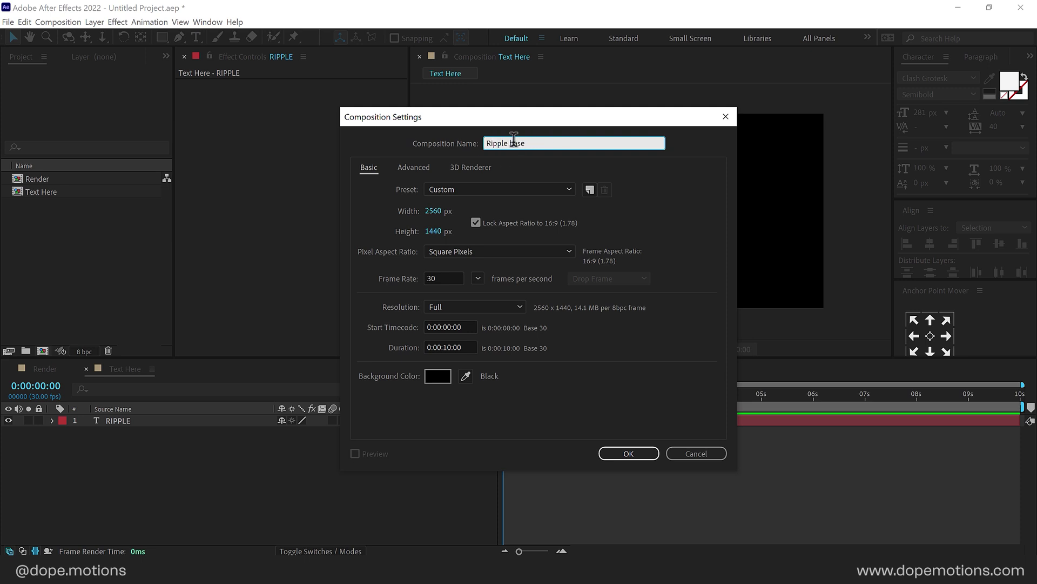
pyautogui.click(624, 453)
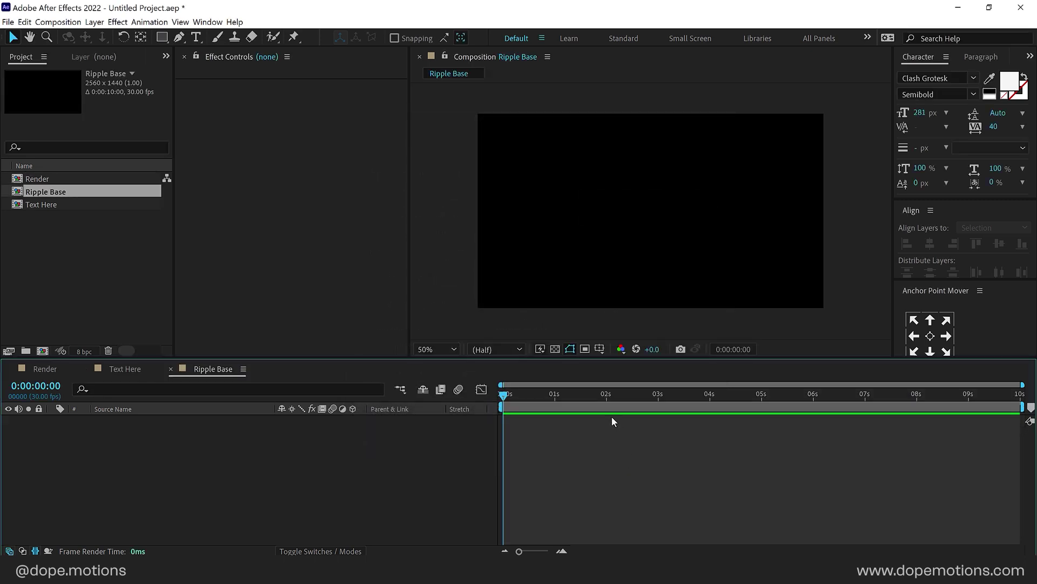
# Add a composition-sized black solid named Layer to the Ripple Base composition.
pyautogui.hotkey('ctrl', 'y')
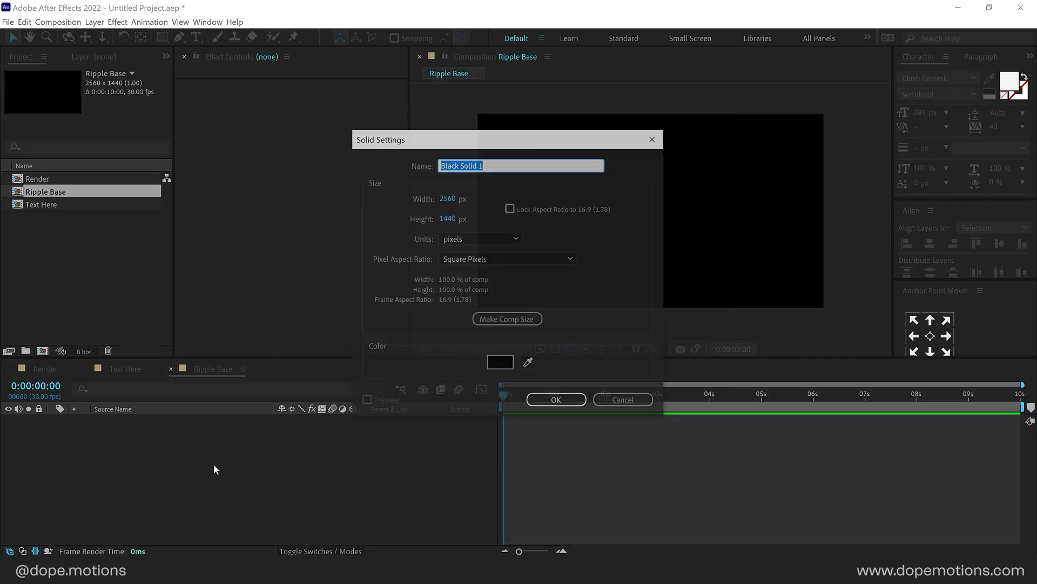
pyautogui.write('Layer')
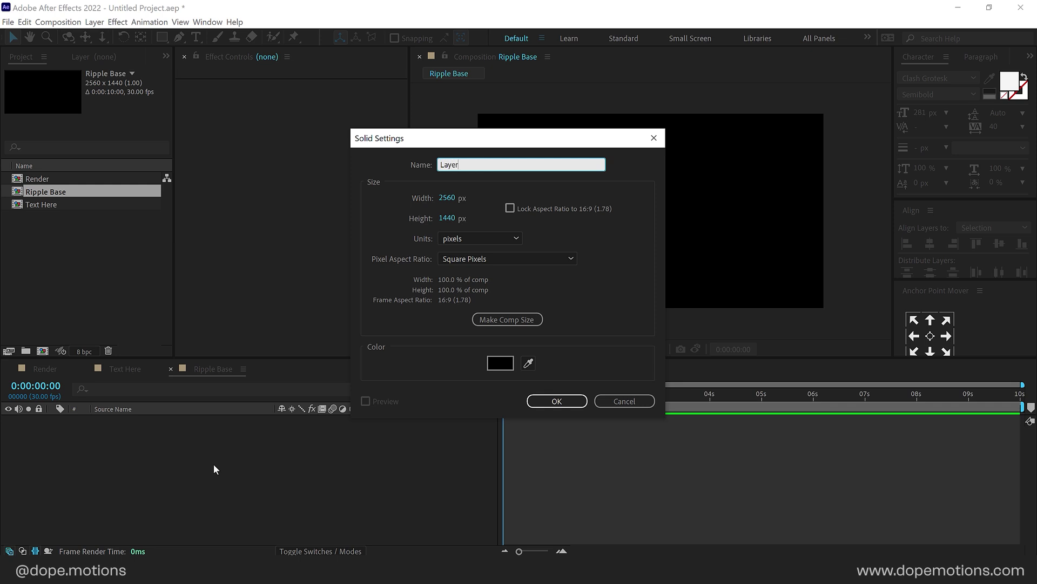
pyautogui.press('Return')
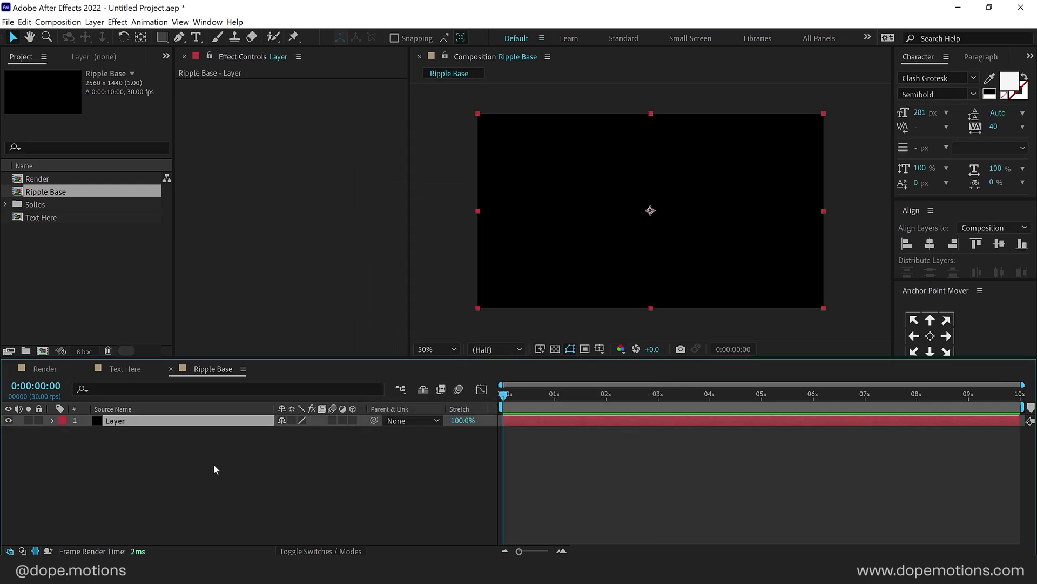
# Find the Radio Waves effect by searching for "radio" and apply it to the solid named Layer.
pyautogui.click(207, 22)
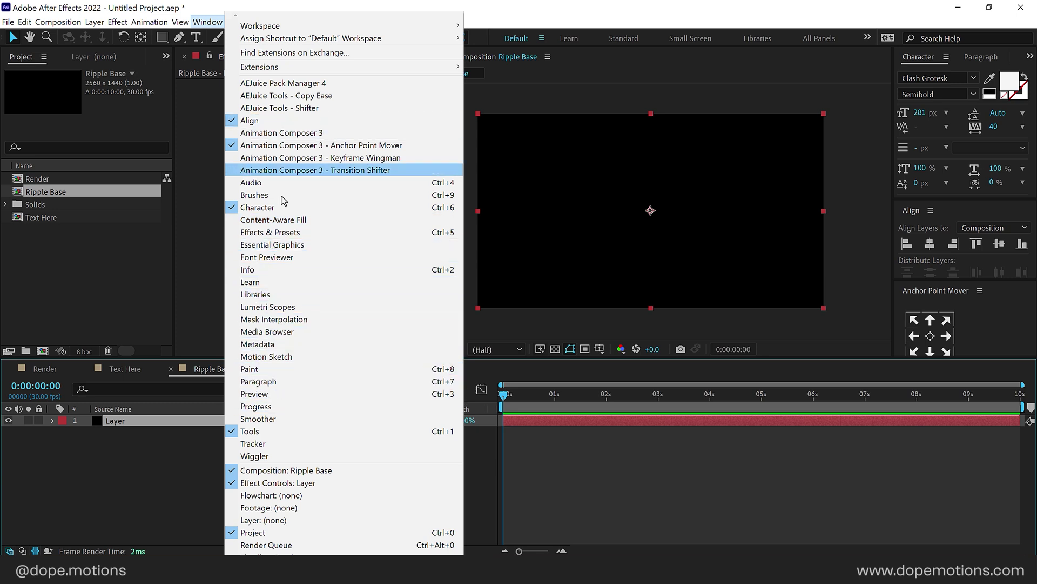
pyautogui.click(265, 232)
pyautogui.click(954, 385)
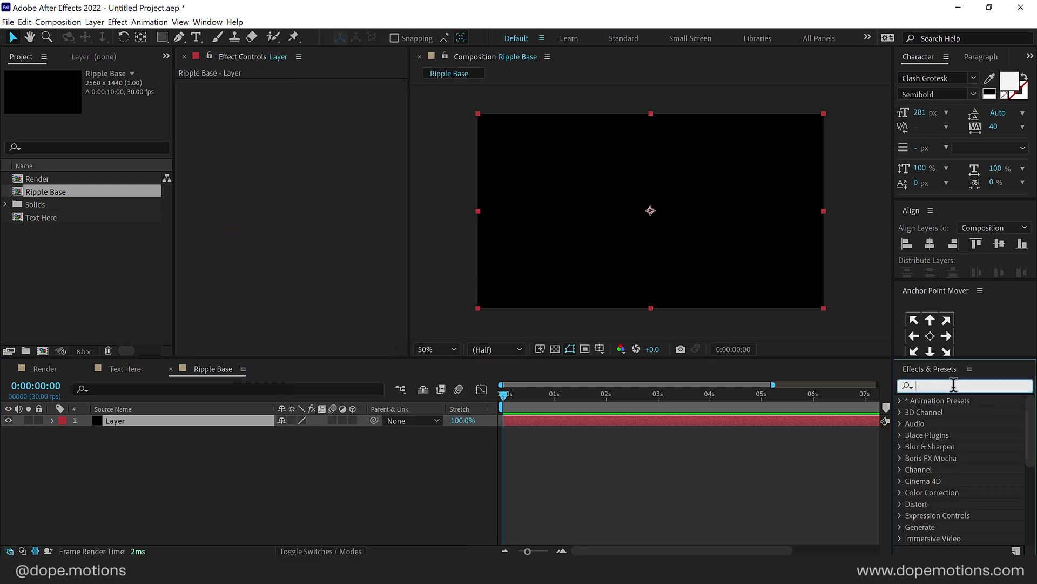
pyautogui.write('radio')
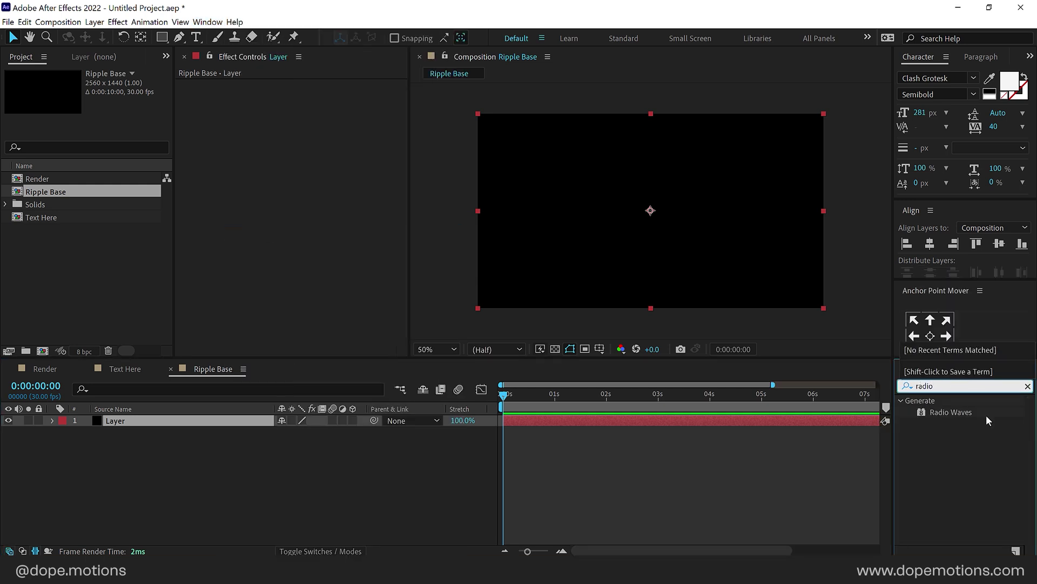
pyautogui.doubleClick(953, 413)
pyautogui.moveTo(507, 393); pyautogui.dragTo(715, 397)
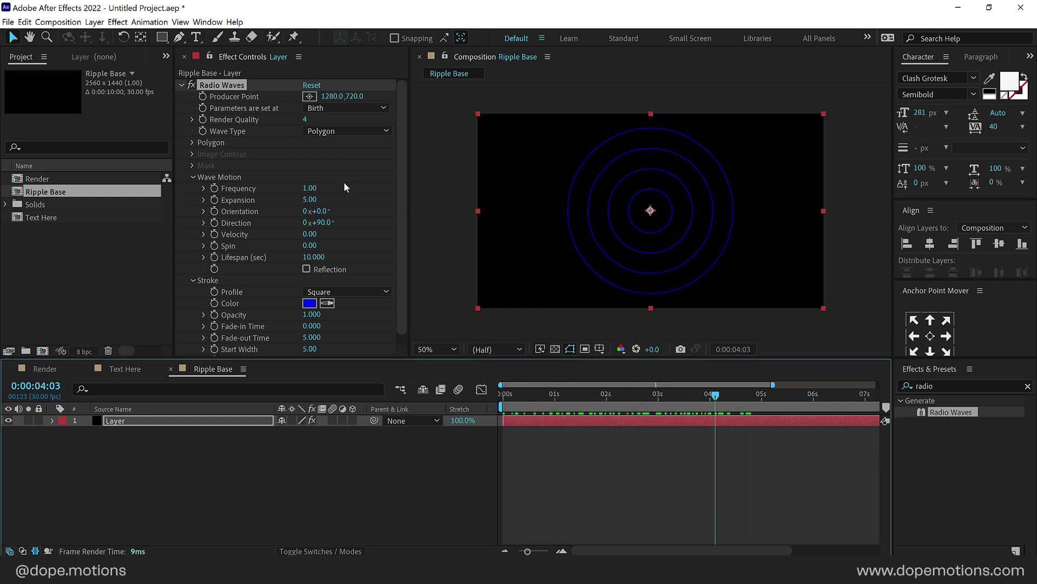
# Change the Radio Waves stroke color to white.
pyautogui.moveTo(403, 134); pyautogui.dragTo(401, 185)
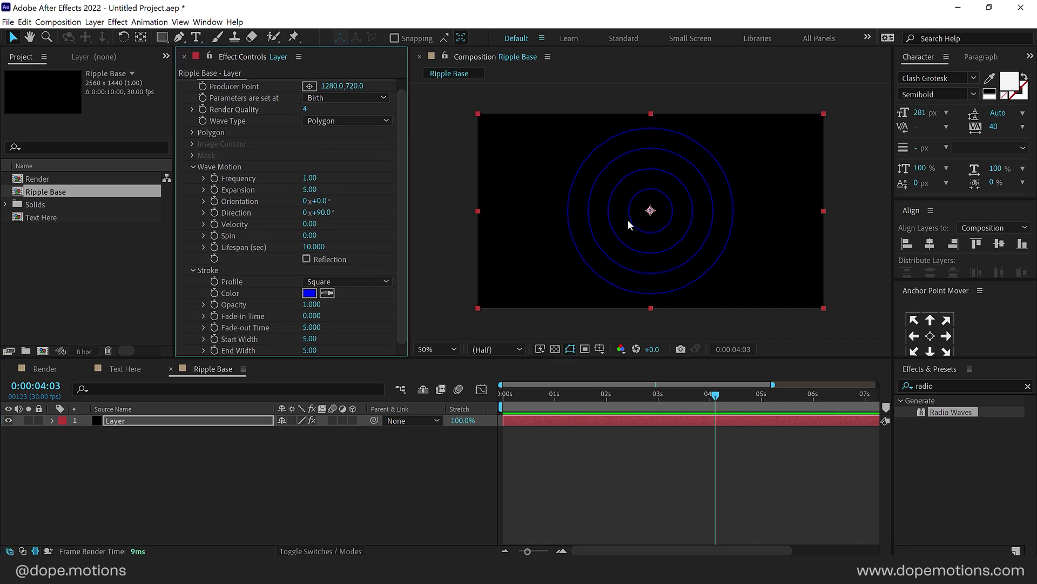
pyautogui.moveTo(683, 404); pyautogui.dragTo(767, 404)
pyautogui.click(309, 292)
pyautogui.moveTo(449, 301); pyautogui.dragTo(349, 272)
pyautogui.click(643, 272)
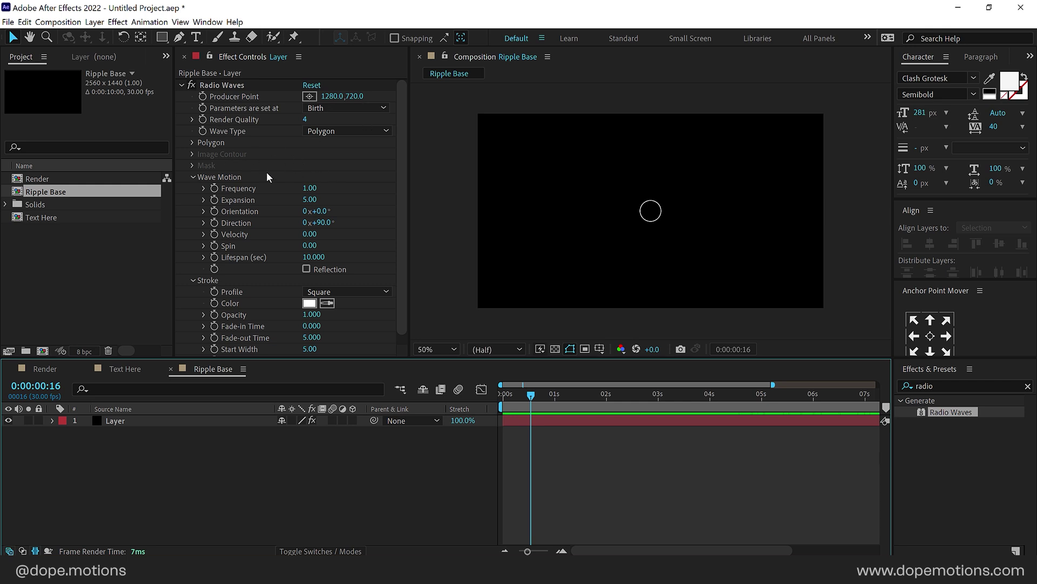
# At 0:00:00:22, keyframe the Radio Waves frequency with a value of 3.
pyautogui.moveTo(401, 160); pyautogui.dragTo(407, 177)
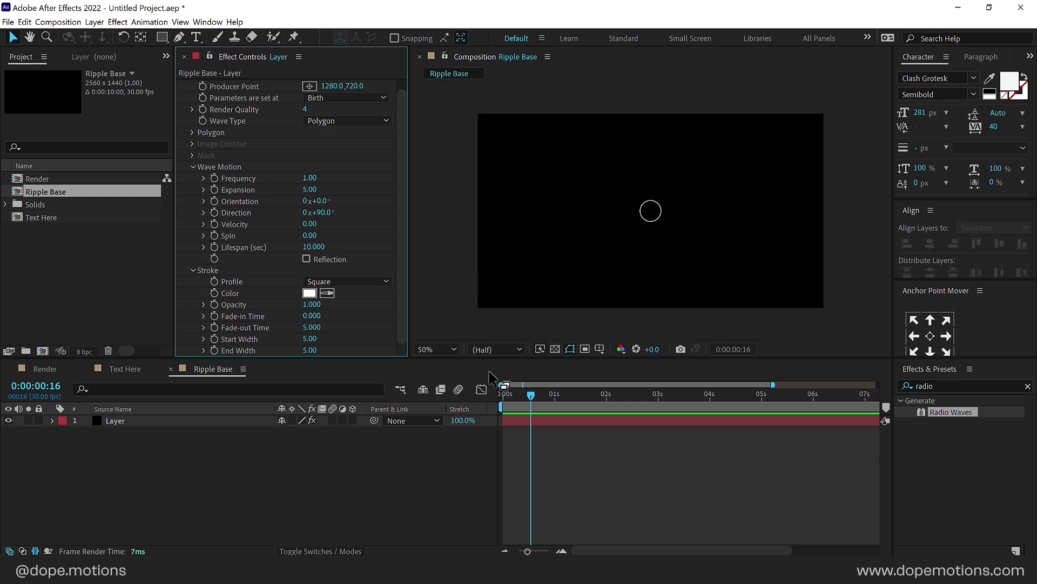
pyautogui.moveTo(537, 397)
pyautogui.mouseDown()
pyautogui.moveTo(550, 398)
pyautogui.moveTo(541, 401)
pyautogui.mouseUp()
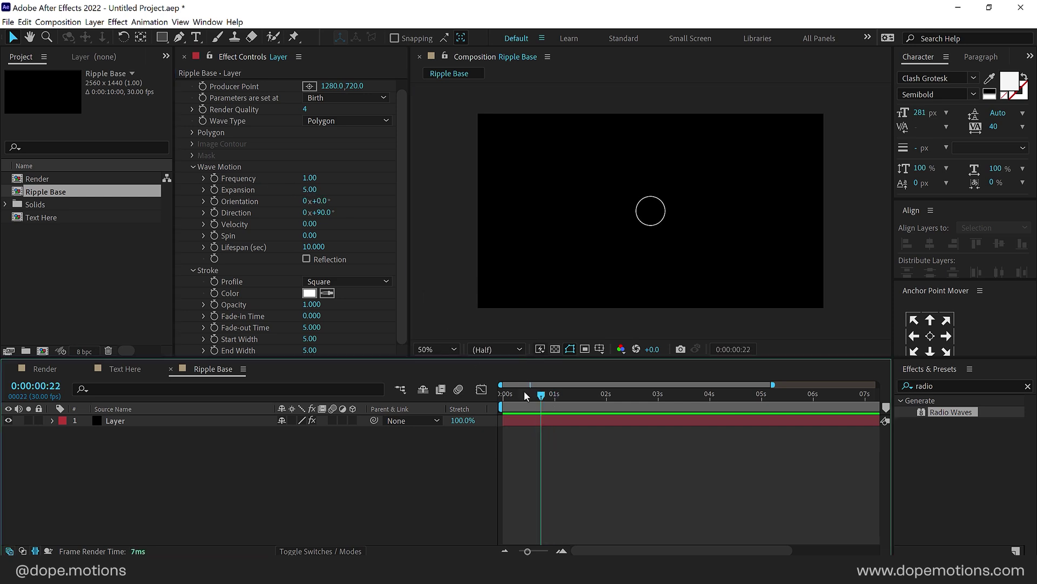
pyautogui.moveTo(310, 178)
pyautogui.mouseDown()
pyautogui.moveTo(289, 180)
pyautogui.moveTo(299, 182)
pyautogui.mouseUp()
pyautogui.click(299, 183)
pyautogui.write('3')
pyautogui.press('Return')
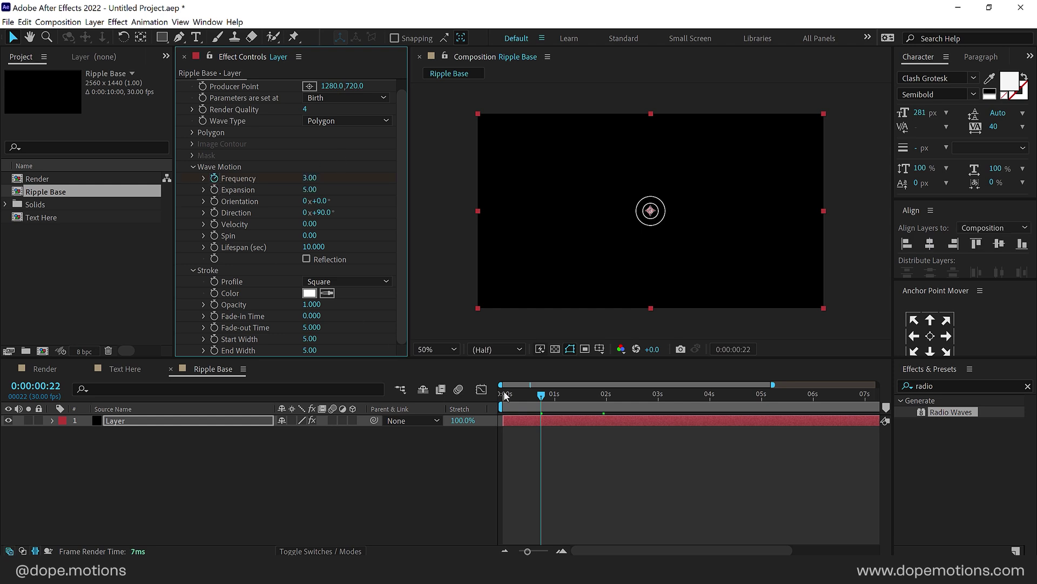
# At 0:00:01:00, keyframe the Radio Waves frequency to 0.
pyautogui.moveTo(548, 399); pyautogui.dragTo(556, 399)
pyautogui.click(317, 181)
pyautogui.write('0')
pyautogui.press('Return')
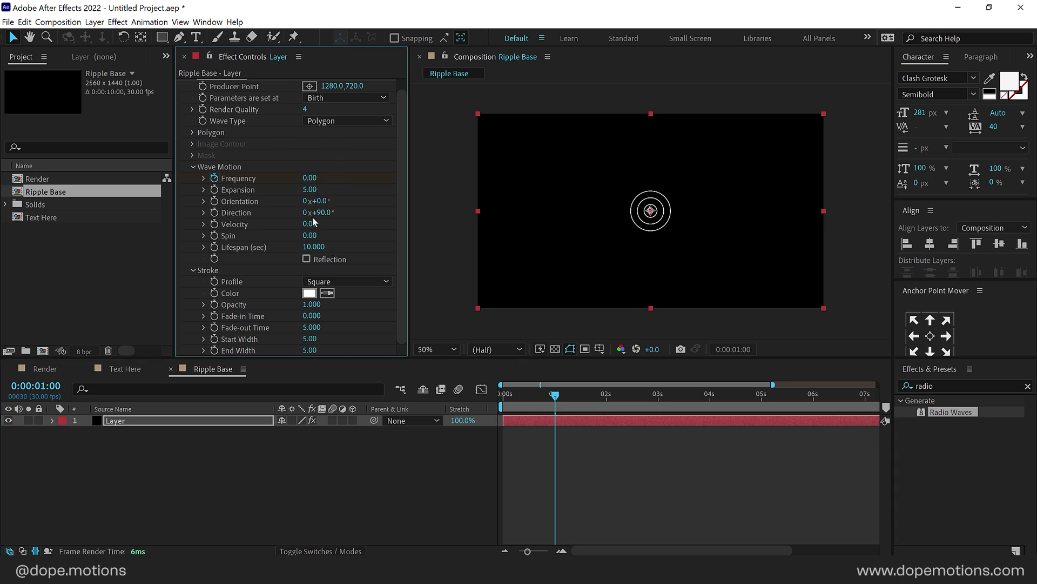
# Set the wave motion expansion to 25 and the velocity to 40.
pyautogui.click(309, 191)
pyautogui.write('25')
pyautogui.press('Return')
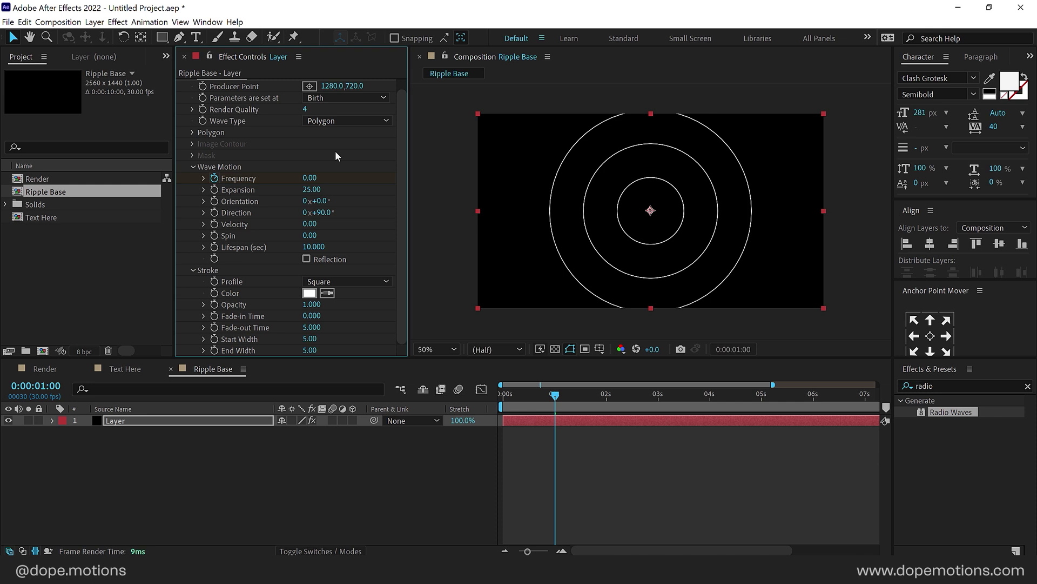
pyautogui.click(309, 224)
pyautogui.write('1')
pyautogui.press('Return')
pyautogui.click(309, 224)
pyautogui.write('40')
pyautogui.press('Return')
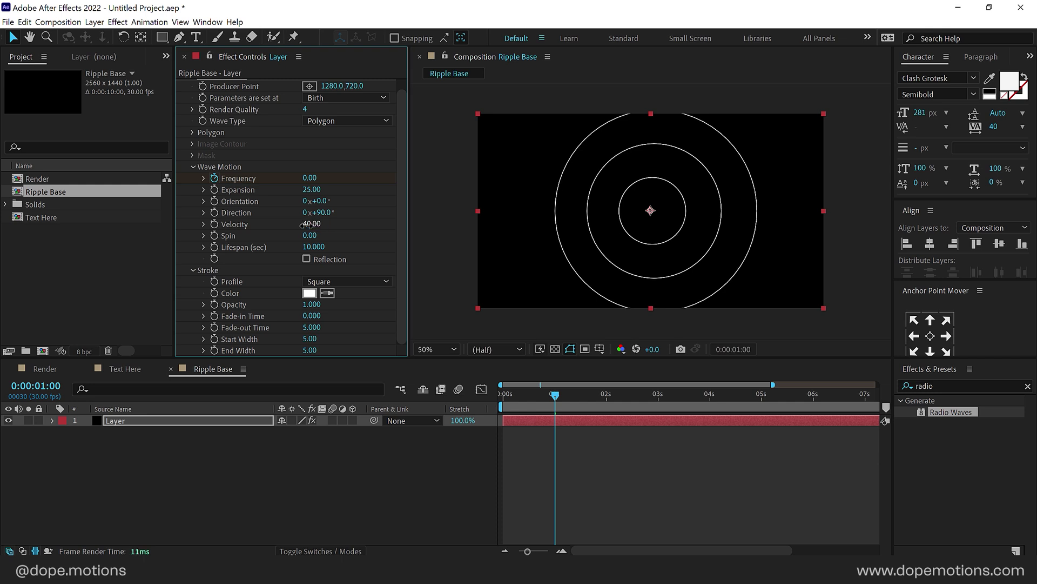
# Set the waves' lifespan to 1.5 seconds and preview the fading rings at about 0:00:01:07.
pyautogui.click(322, 247)
pyautogui.write('1.5')
pyautogui.press('Return')
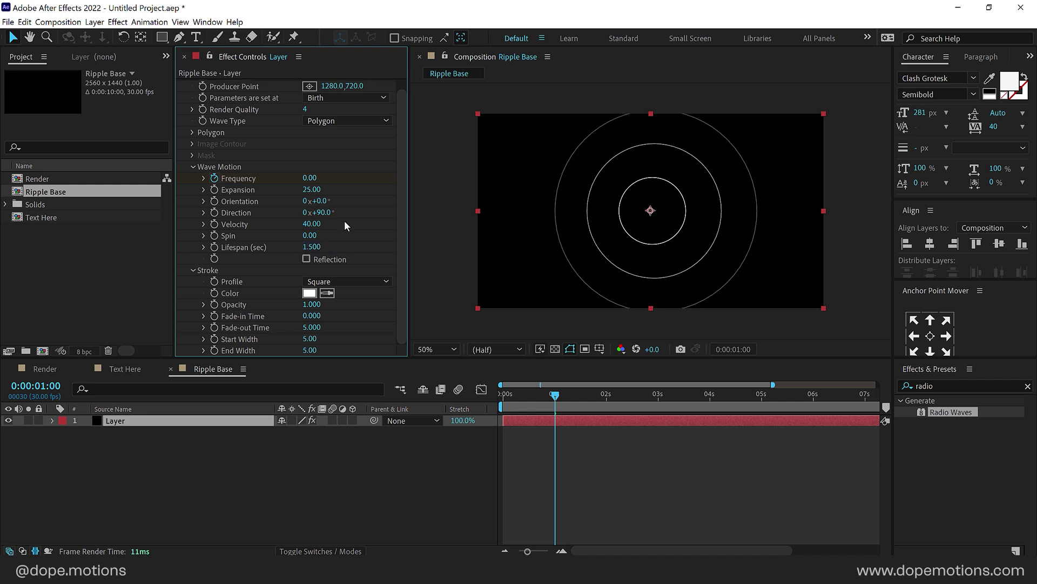
pyautogui.moveTo(555, 397)
pyautogui.mouseDown()
pyautogui.moveTo(616, 399)
pyautogui.moveTo(544, 400)
pyautogui.moveTo(586, 401)
pyautogui.moveTo(567, 401)
pyautogui.mouseUp()
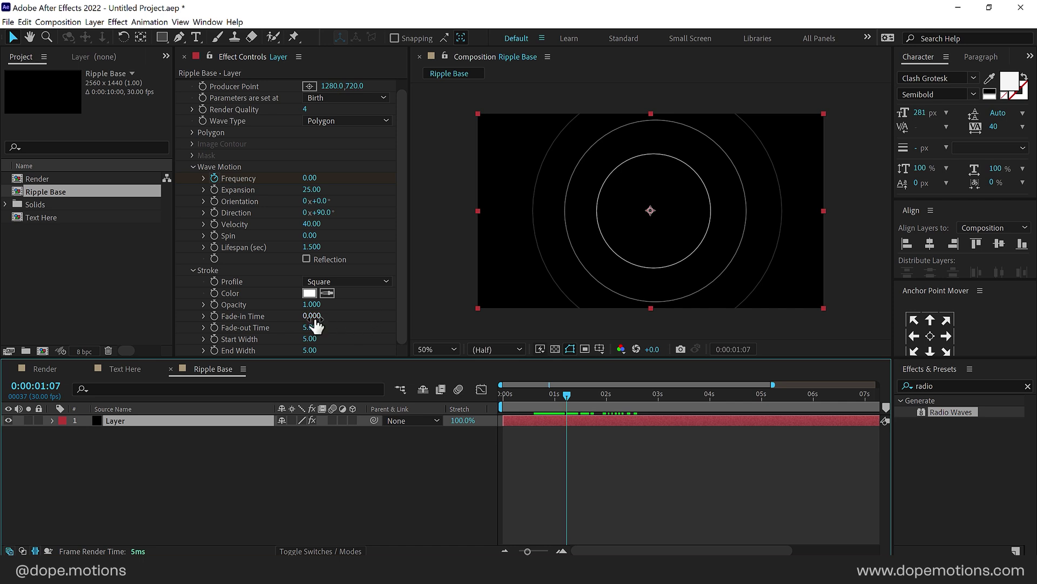
# Set the stroke's fade-in time to 3 and its fade-out time to 20.
pyautogui.click(309, 317)
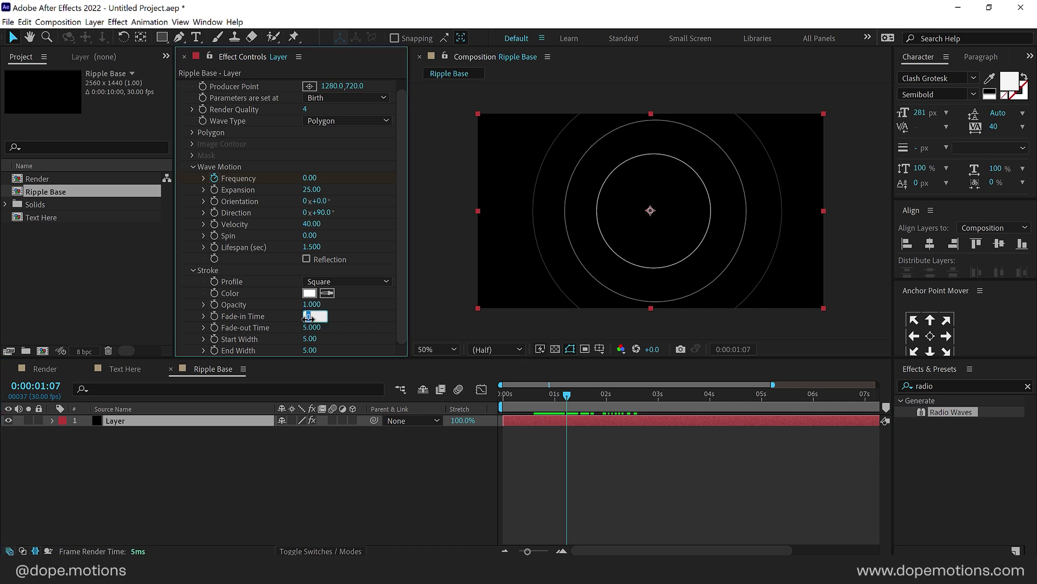
pyautogui.write('3')
pyautogui.press('Return')
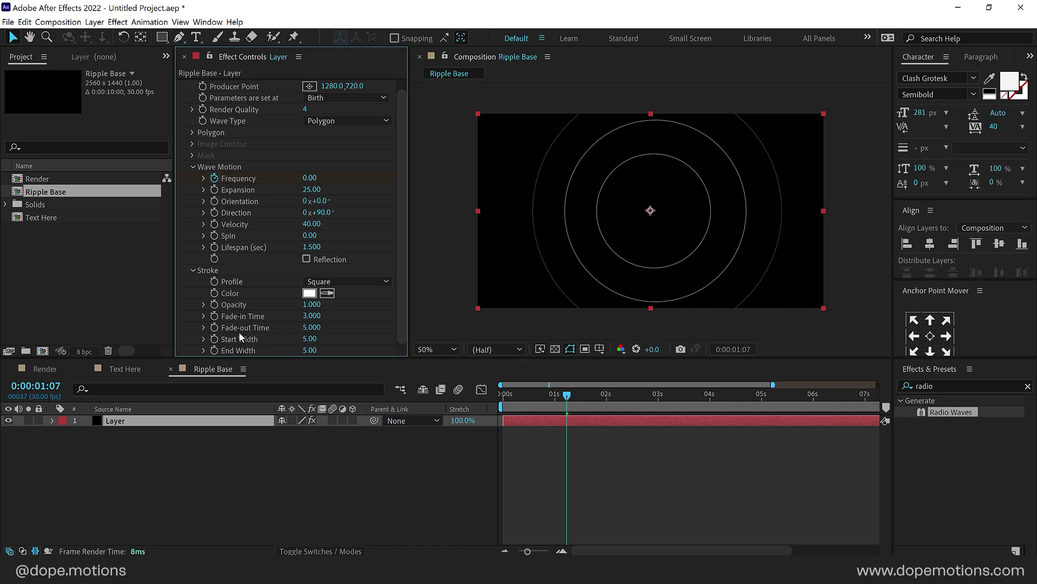
pyautogui.click(311, 328)
pyautogui.write('20')
pyautogui.press('Return')
# Set the stroke's start width to 60 and its end width to 100.
pyautogui.click(310, 338)
pyautogui.write('7.2')
pyautogui.press('Return')
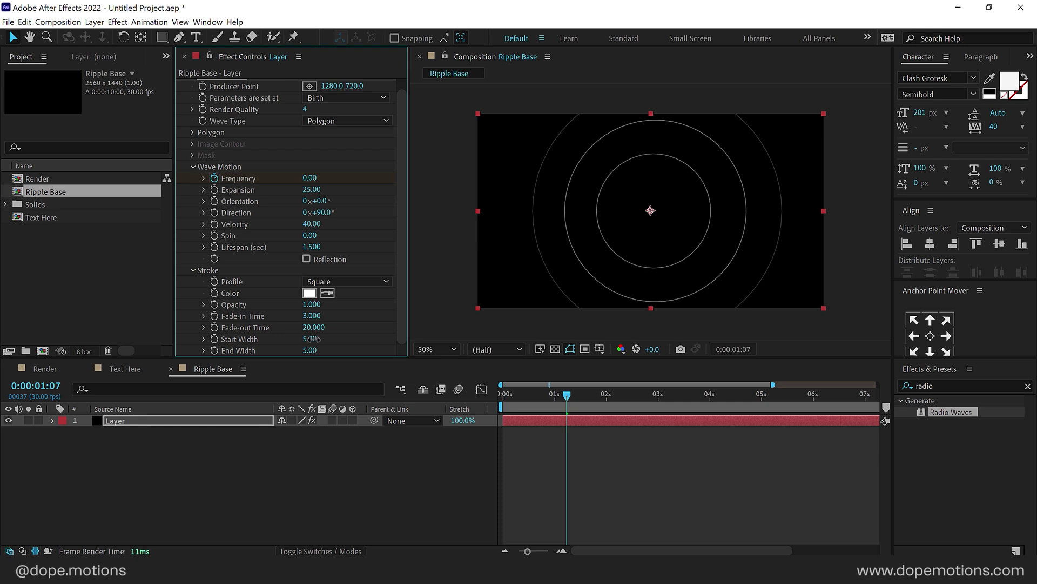
pyautogui.moveTo(330, 341); pyautogui.dragTo(338, 341)
pyautogui.click(311, 340)
pyautogui.write('60')
pyautogui.press('Return')
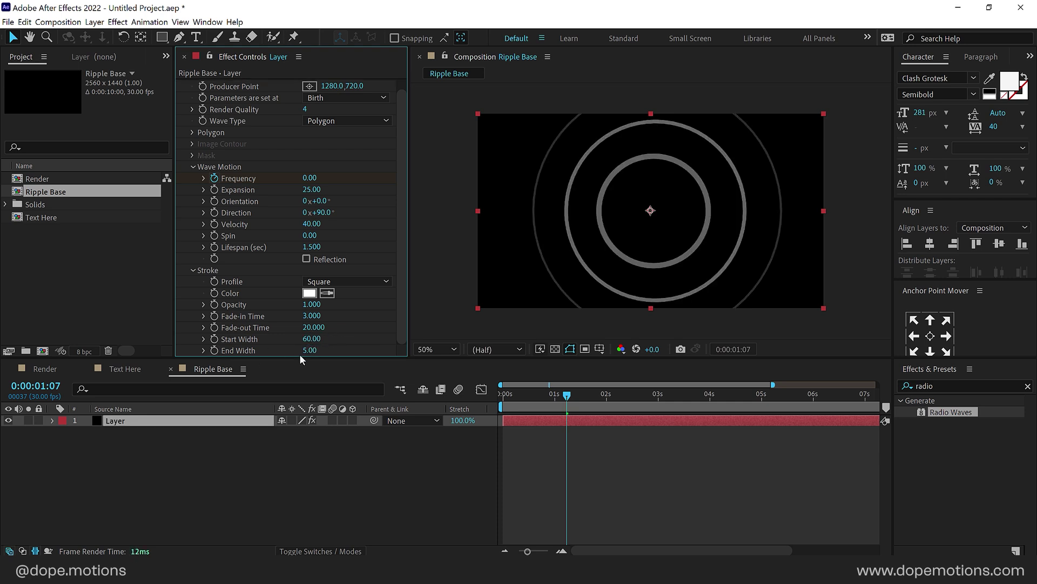
pyautogui.click(311, 350)
pyautogui.write('100')
pyautogui.press('Return')
# At 0:00:00:00, place the Radio Waves producer point beyond the frame's right edge at about 3320, 704 and enable its keyframing.
pyautogui.moveTo(540, 398); pyautogui.dragTo(491, 402)
pyautogui.press('space')
pyautogui.press(',')
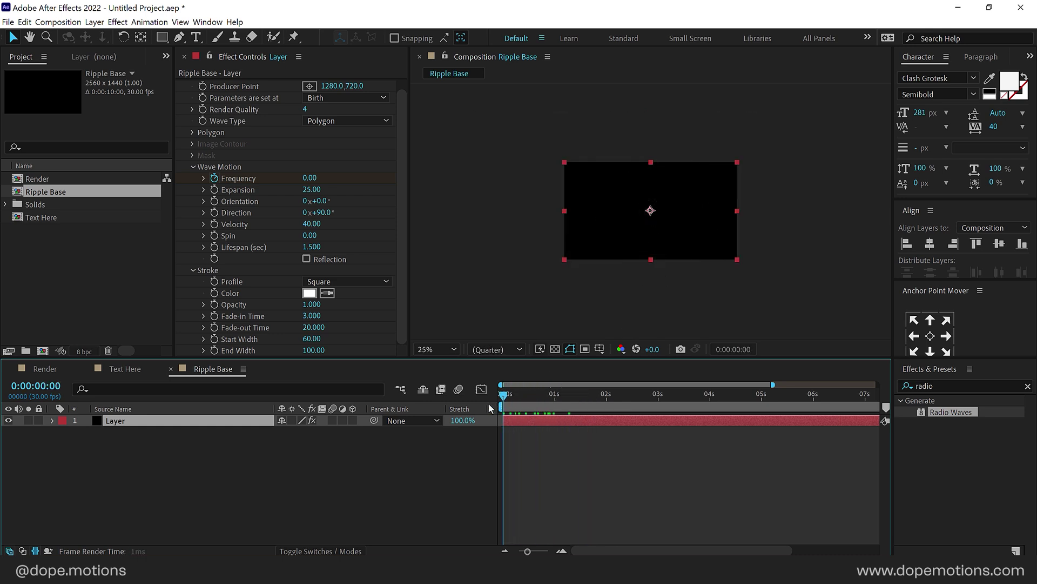
pyautogui.scroll(1, 262, 152)
pyautogui.click(219, 86)
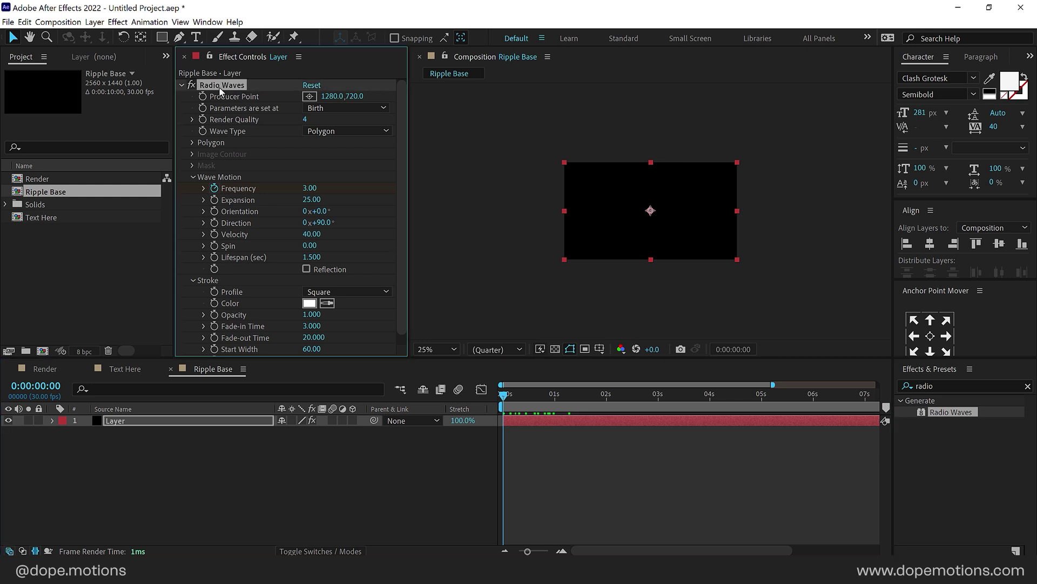
pyautogui.click(310, 96)
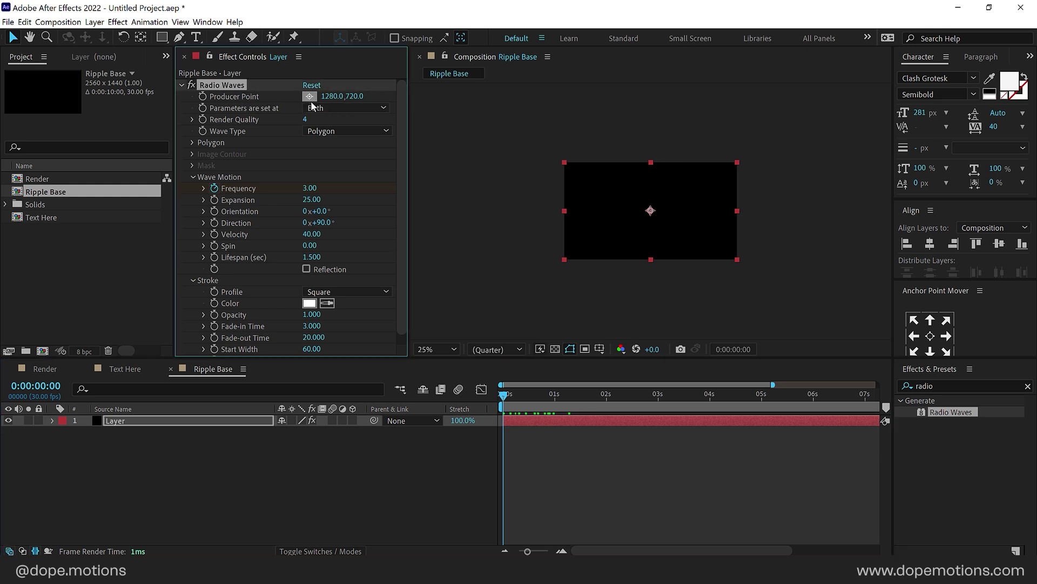
pyautogui.click(788, 209)
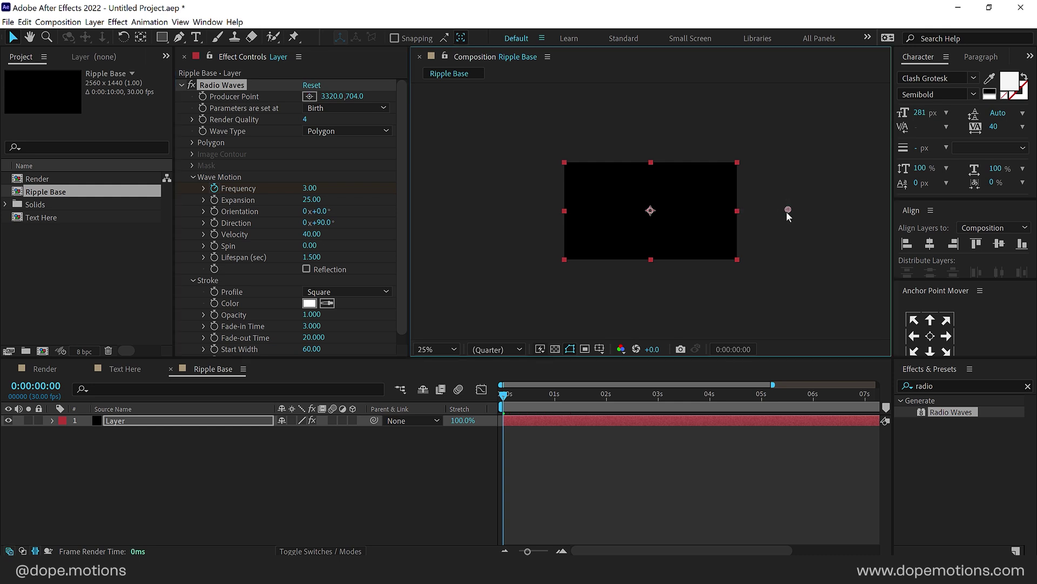
pyautogui.click(206, 103)
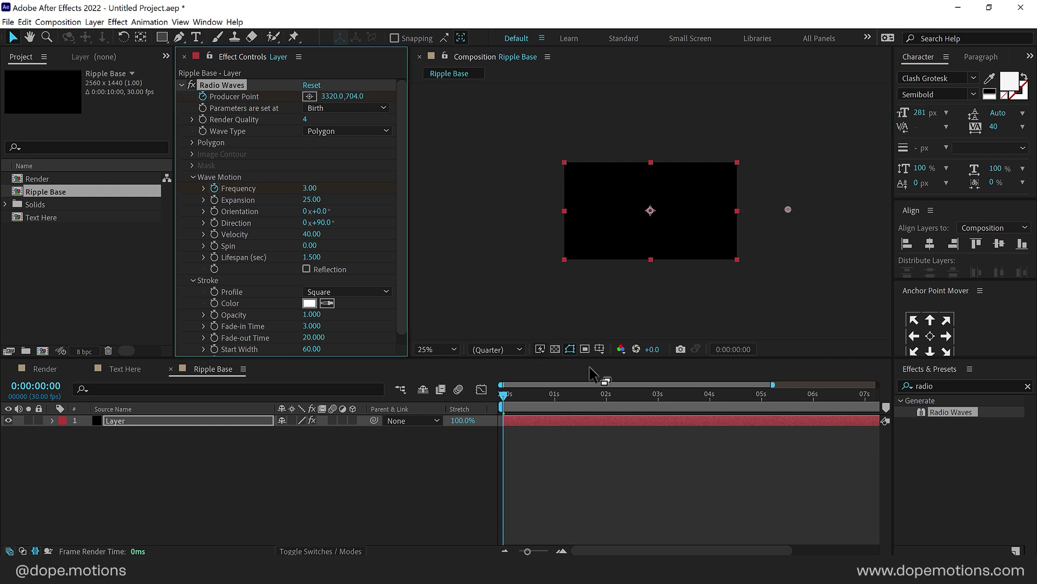
# At 0:00:02:00, move the producer point beyond the frame's left edge to about -1484, 704, and reveal and preview the layer's keyframes.
pyautogui.click(607, 410)
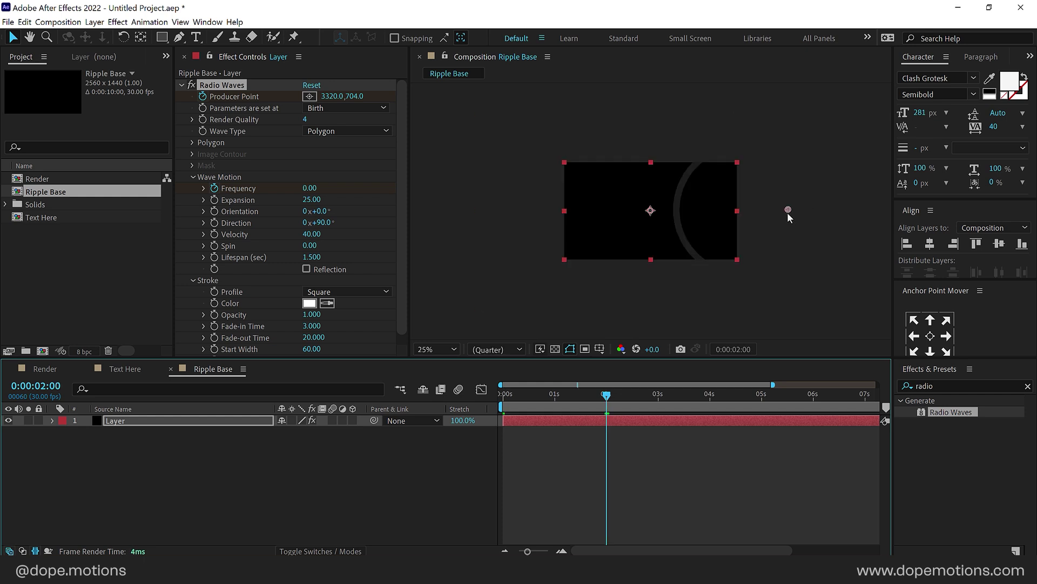
pyautogui.moveTo(787, 213); pyautogui.dragTo(452, 212)
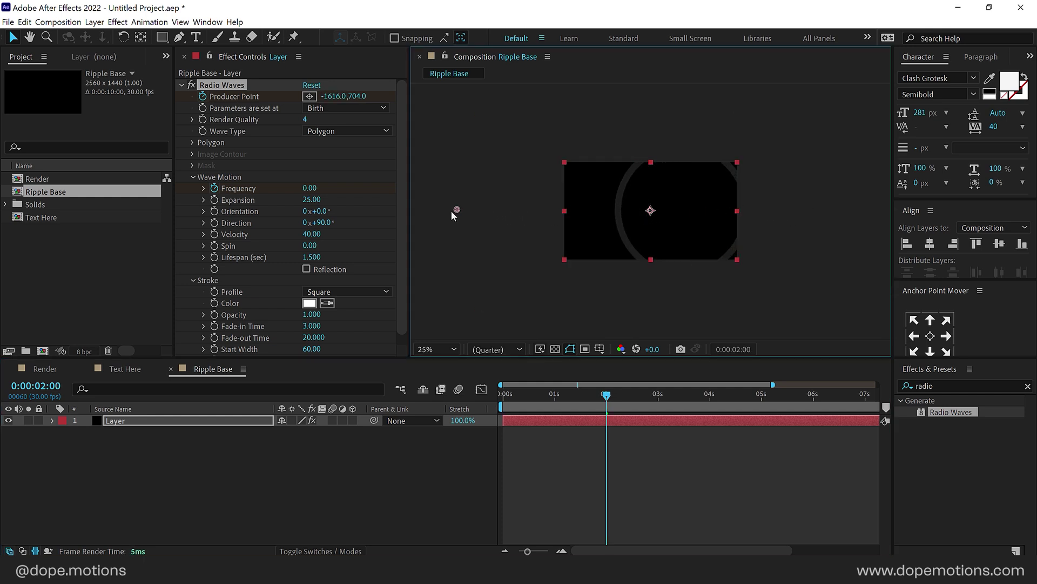
pyautogui.press('u')
pyautogui.moveTo(513, 391); pyautogui.dragTo(542, 414)
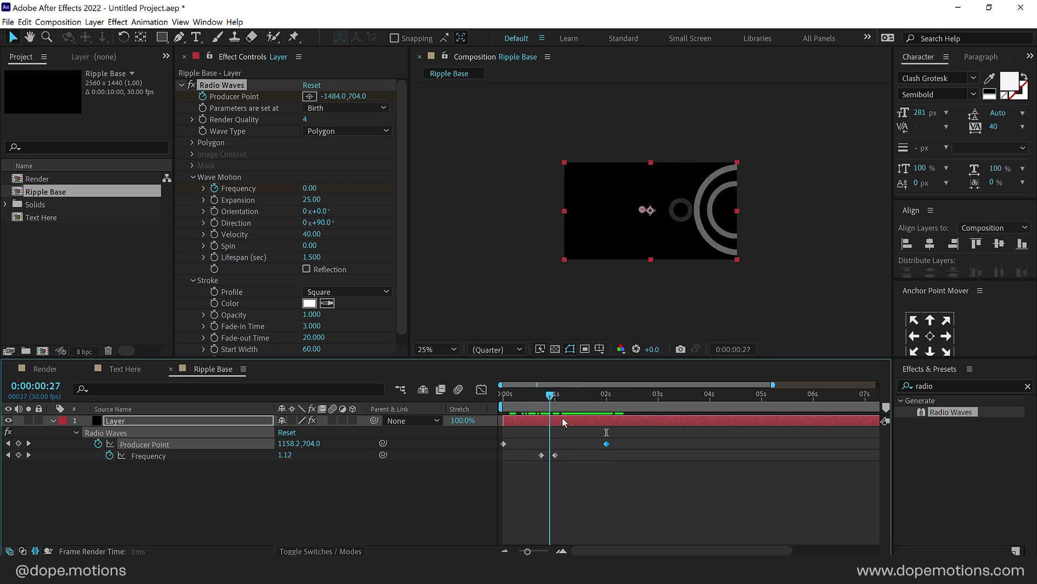
pyautogui.click(565, 394)
pyautogui.press('.')
pyautogui.press('.')
pyautogui.click(566, 432)
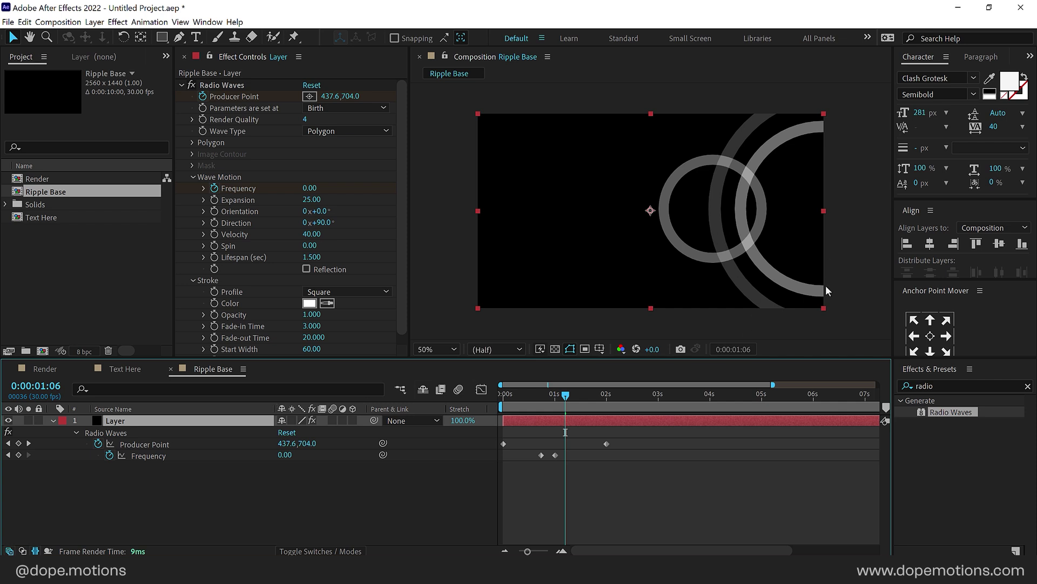
# Apply the Solid Composite effect to the Radio Waves layer and set its color to black (000000).
pyautogui.click(942, 386)
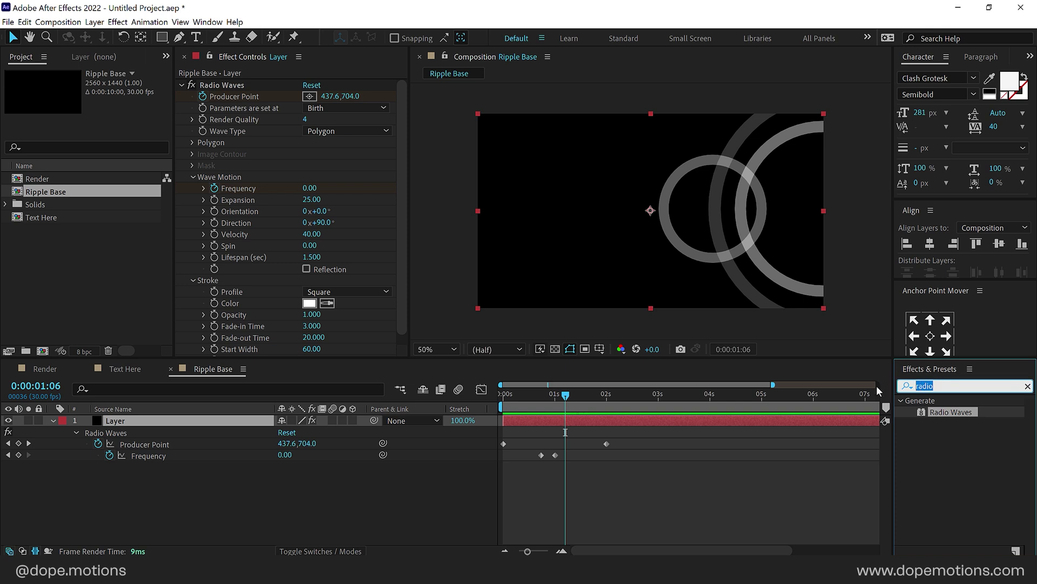
pyautogui.write('so')
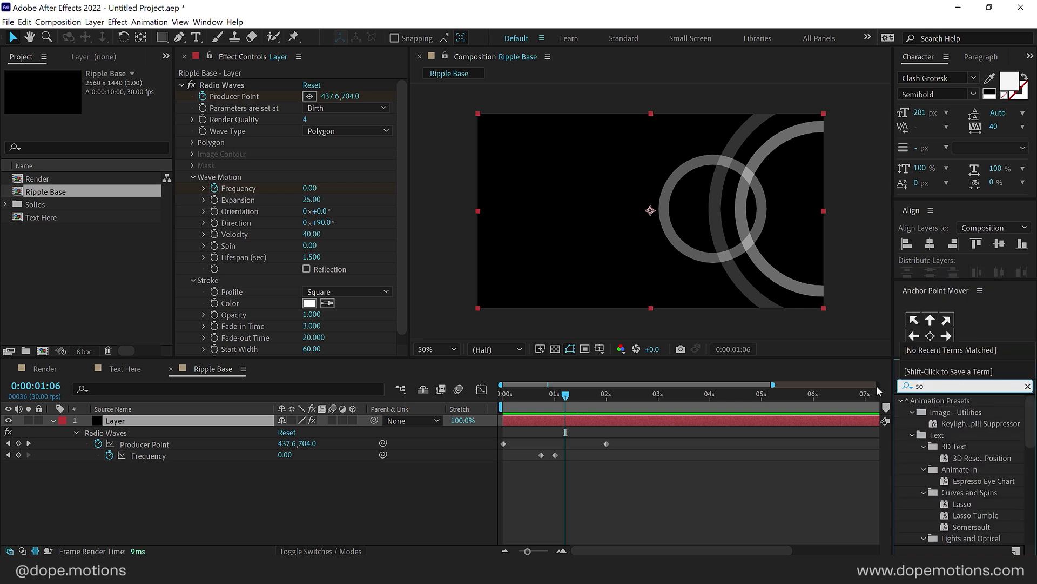
pyautogui.write('lid')
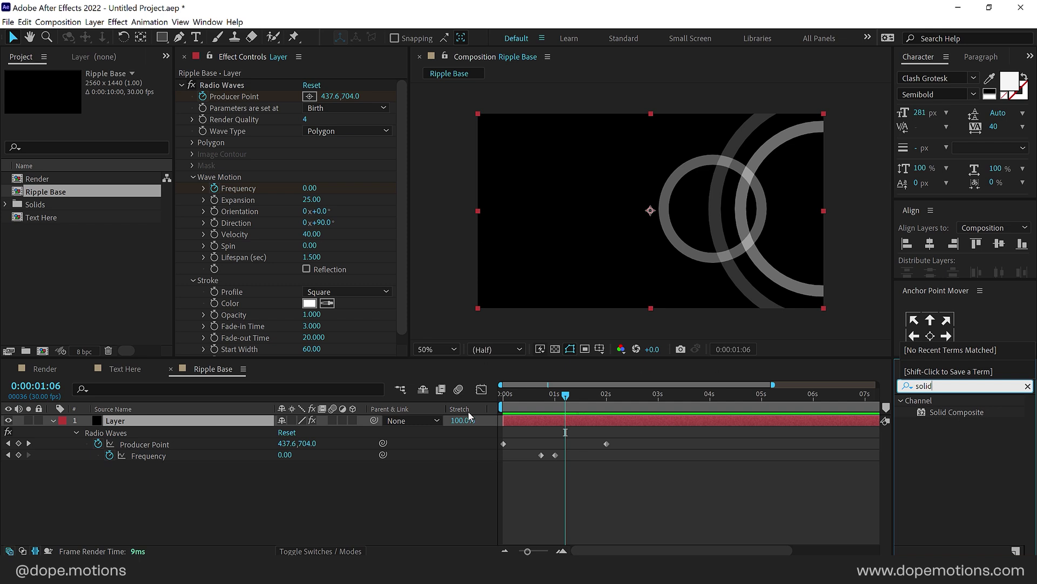
pyautogui.click(557, 349)
pyautogui.click(555, 349)
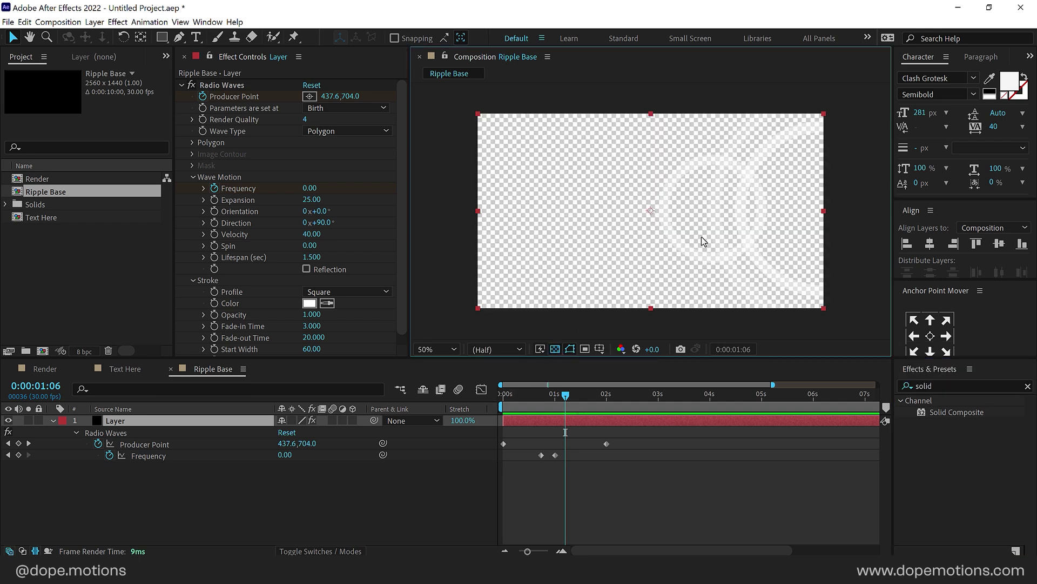
pyautogui.click(556, 349)
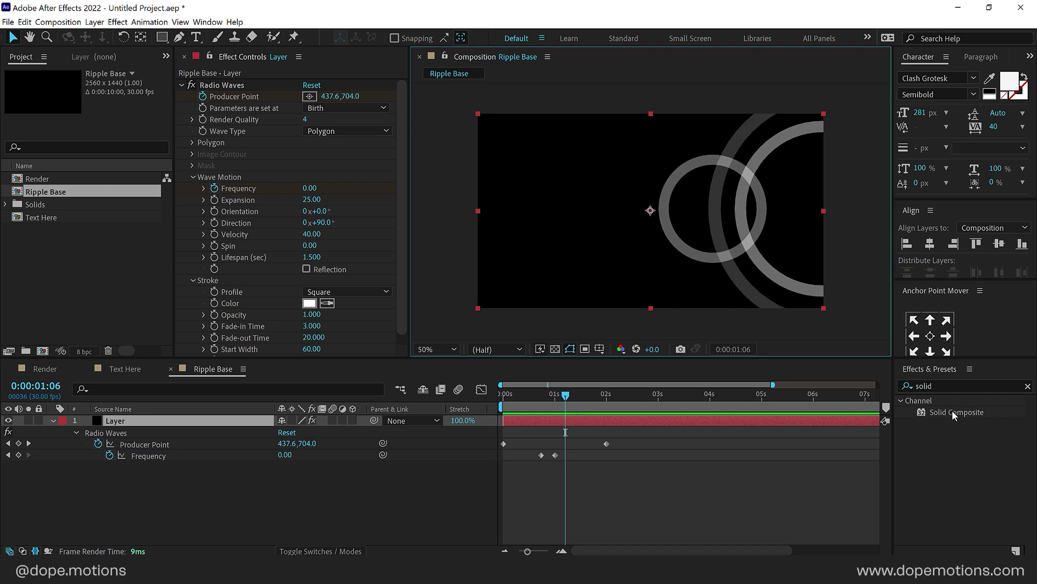
pyautogui.doubleClick(955, 411)
pyautogui.click(309, 327)
pyautogui.write('000000')
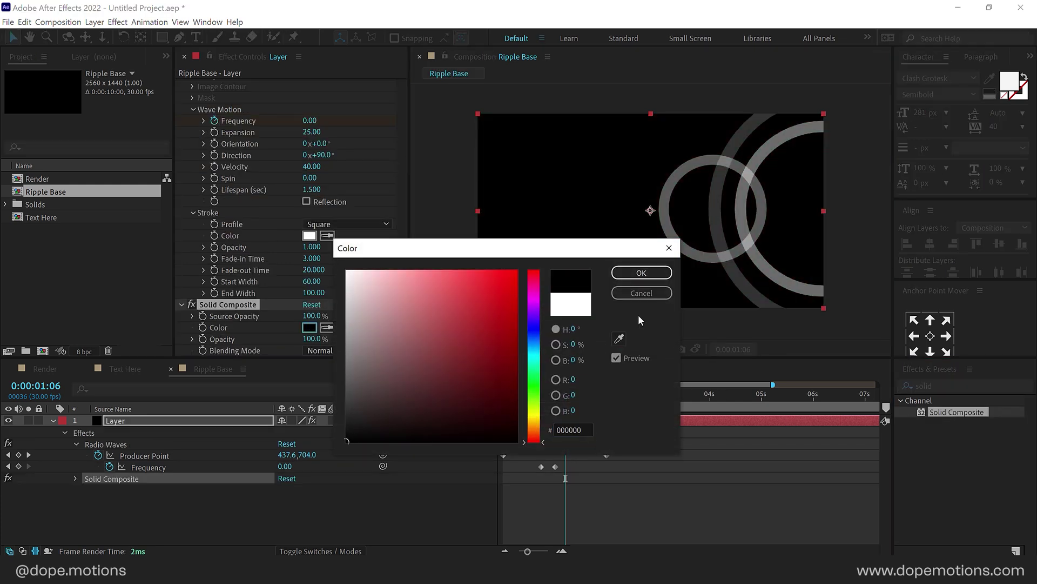
pyautogui.click(644, 274)
# Add a Fast Box Blur effect to the layer with a blur radius of 20 and scrub through the waves.
pyautogui.doubleClick(944, 383)
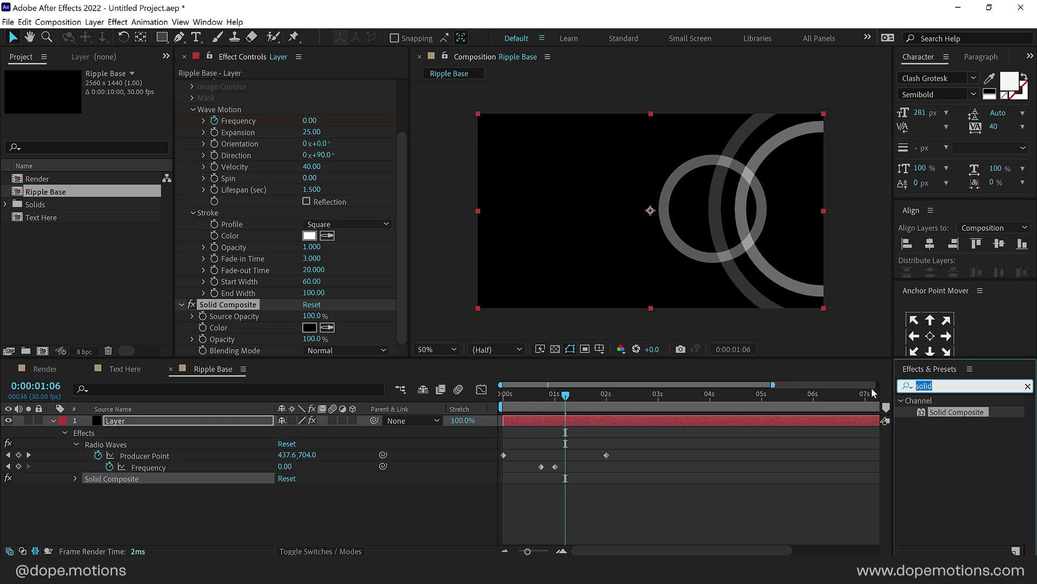
pyautogui.write('fast')
pyautogui.doubleClick(958, 469)
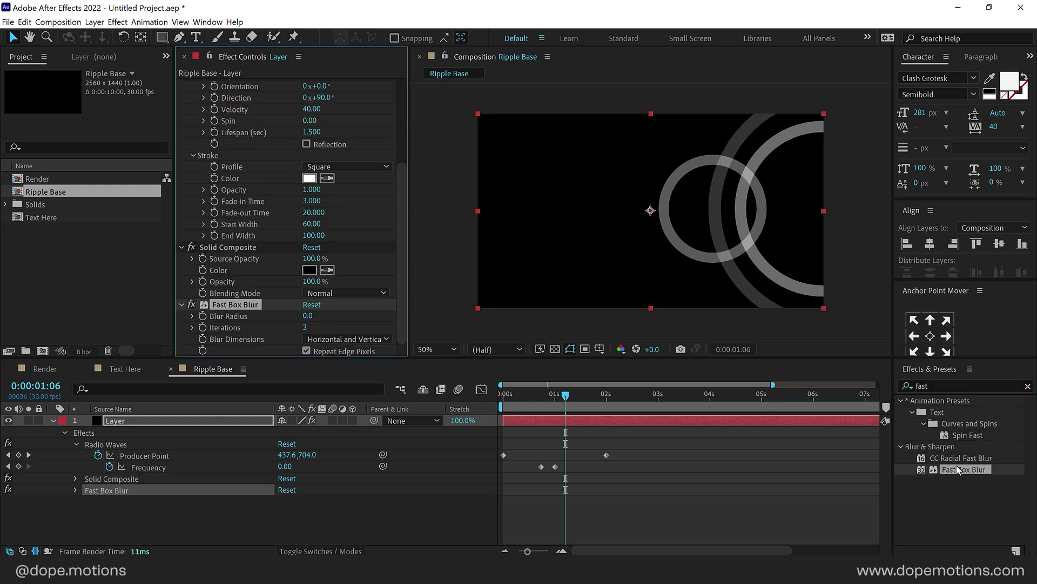
pyautogui.click(307, 315)
pyautogui.write('20')
pyautogui.press('Return')
pyautogui.moveTo(527, 395); pyautogui.dragTo(558, 396)
# Add a Curves effect to the layer and pull the RGB curve's upper part up to full white to brighten the rings.
pyautogui.click(942, 386)
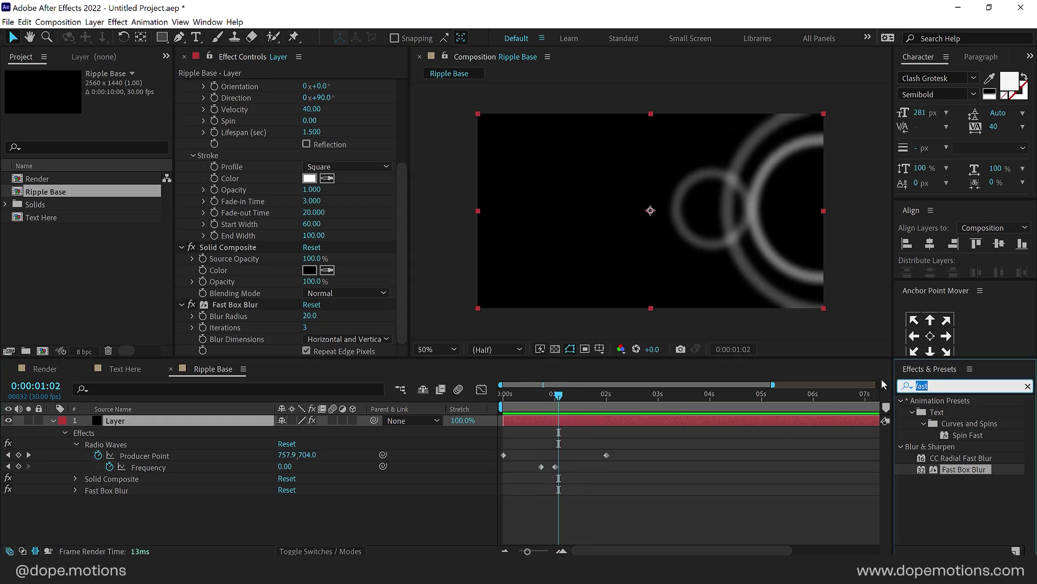
pyautogui.write('curv')
pyautogui.doubleClick(952, 446)
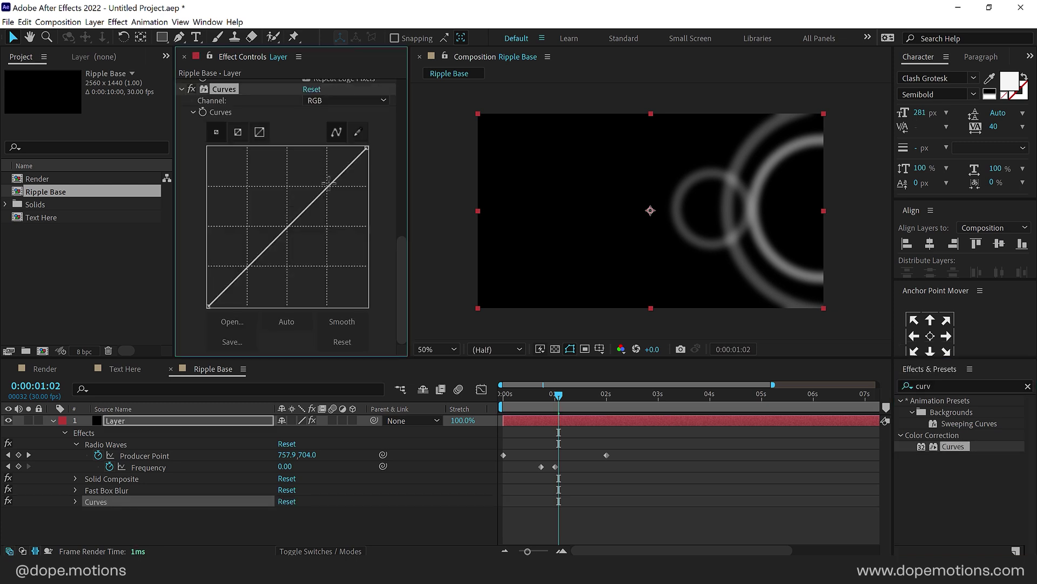
pyautogui.moveTo(323, 188); pyautogui.dragTo(290, 148)
# Add a Turbulent Displace effect to the layer and set its displacement type to Bulge.
pyautogui.click(914, 386)
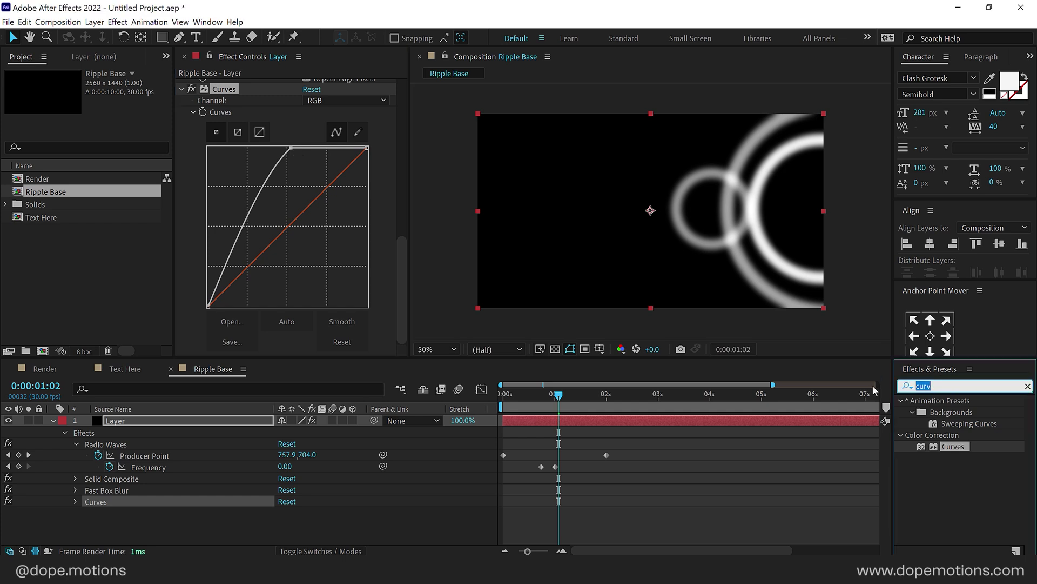
pyautogui.write('turb')
pyautogui.doubleClick(960, 412)
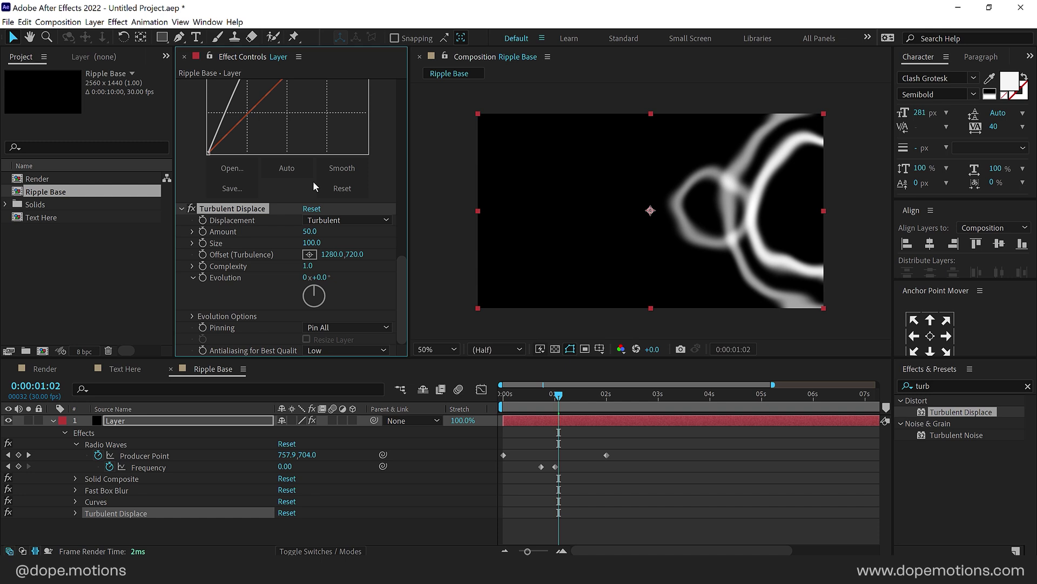
pyautogui.click(343, 221)
pyautogui.click(330, 245)
# At 0:00:02:00, move the Radio Waves producer point farther left to about -1980, 704, and preview the animation.
pyautogui.moveTo(512, 403); pyautogui.dragTo(607, 406)
pyautogui.press(',')
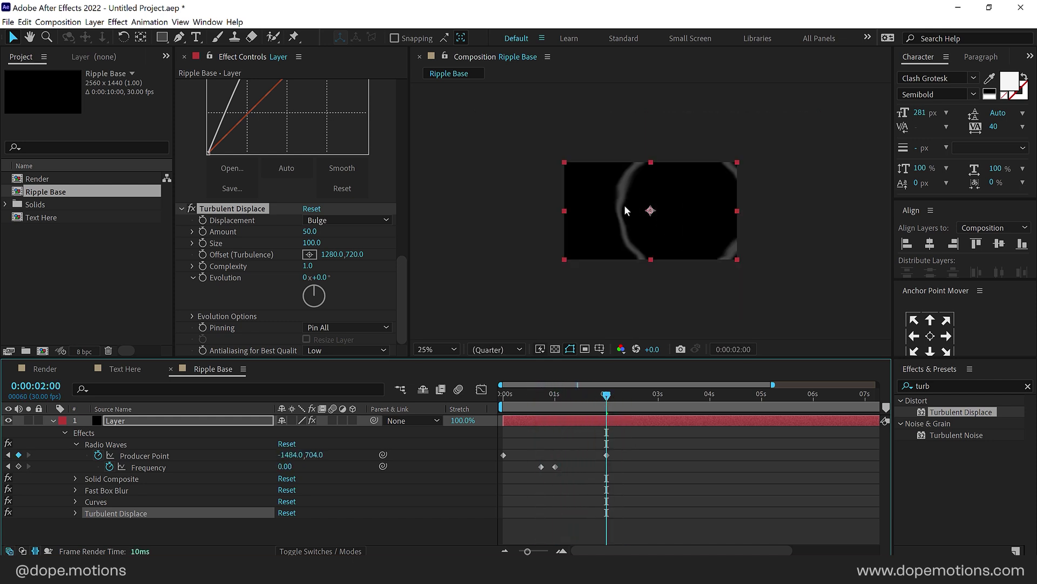
pyautogui.scroll(15, 283, 133)
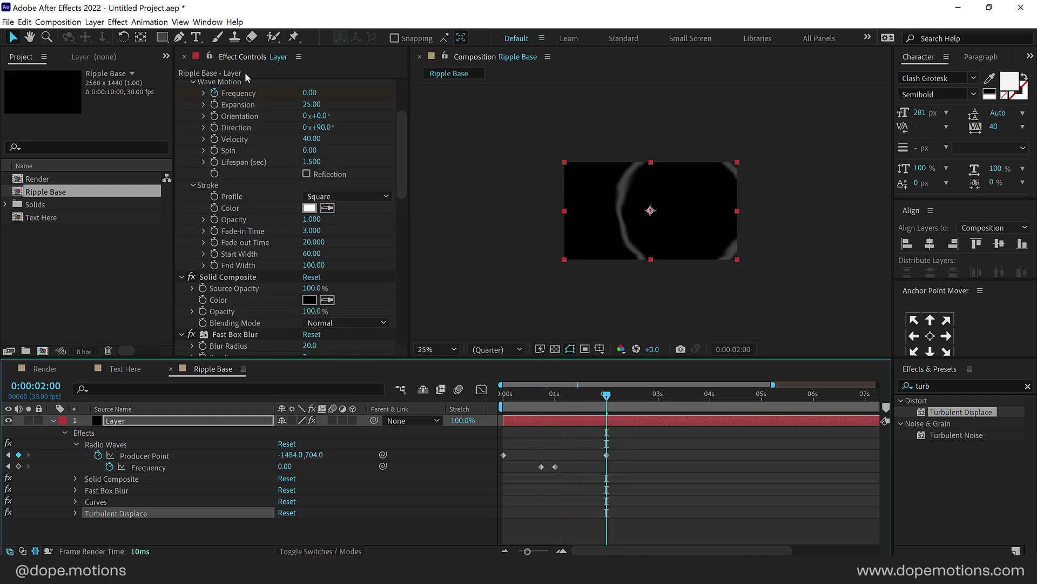
pyautogui.click(220, 93)
pyautogui.moveTo(463, 209); pyautogui.dragTo(429, 203)
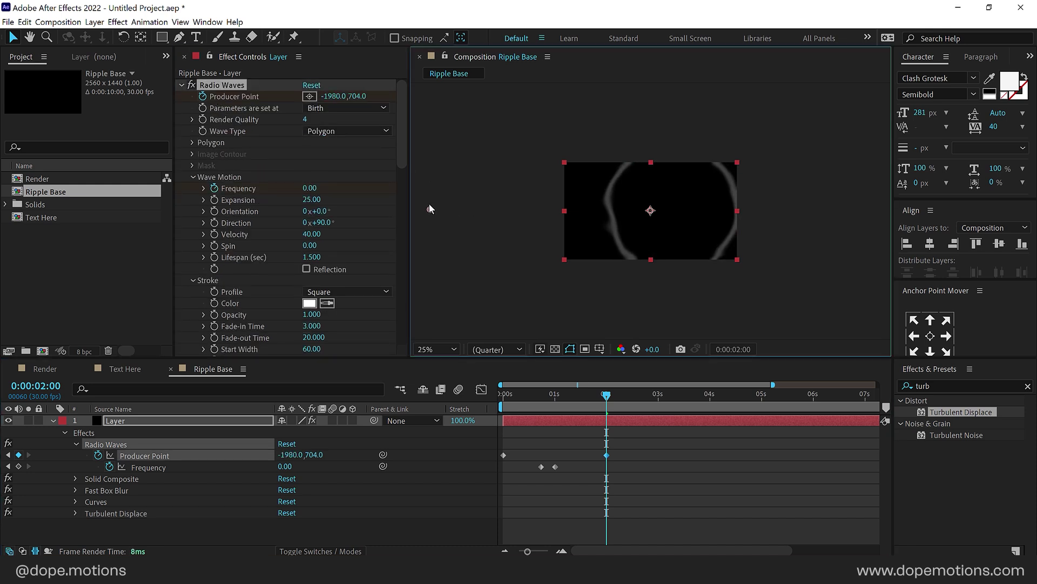
pyautogui.click(512, 397)
pyautogui.press('space')
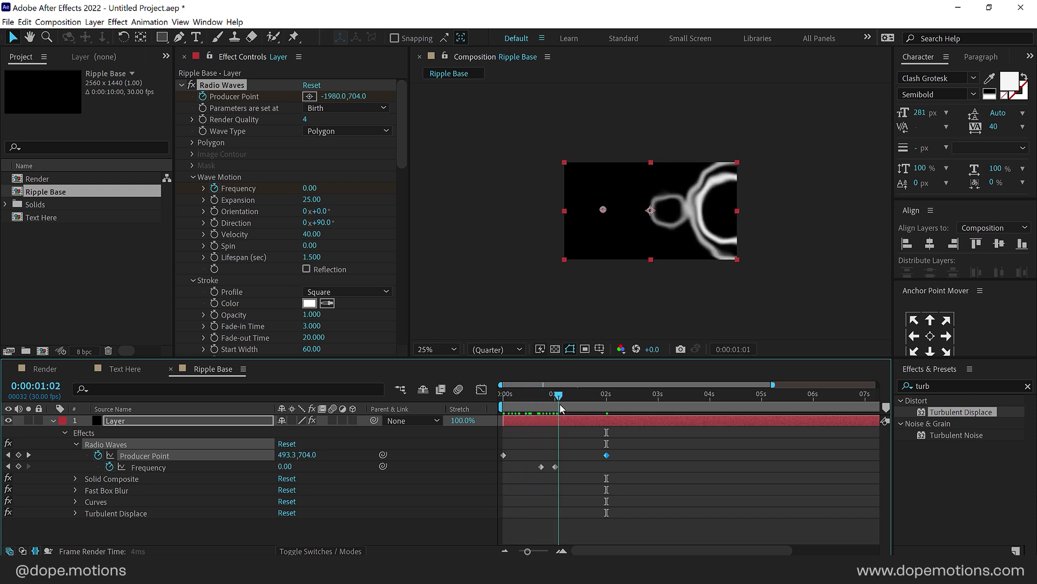
pyautogui.moveTo(543, 399); pyautogui.dragTo(576, 397)
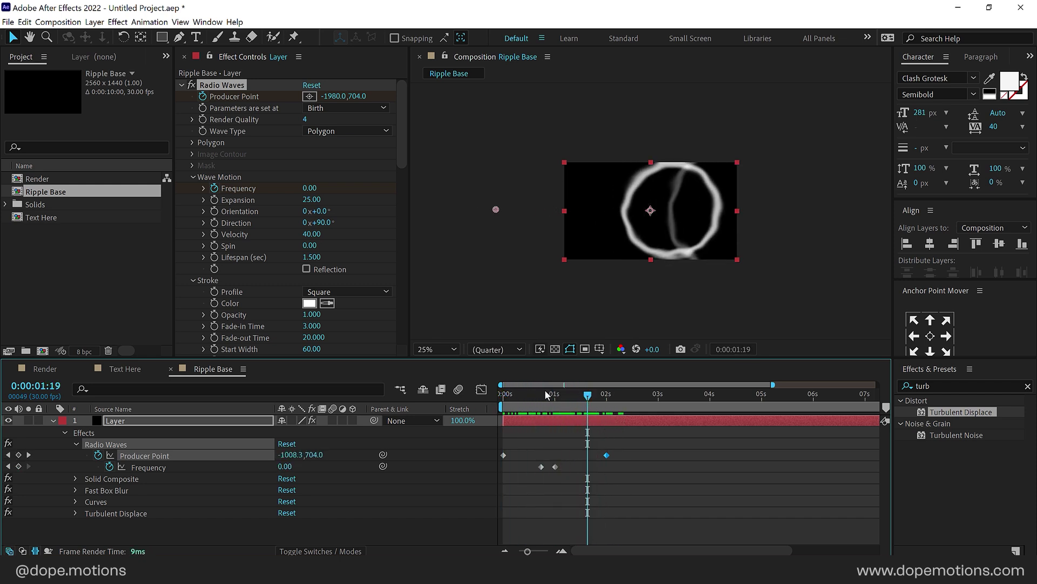
pyautogui.click(53, 421)
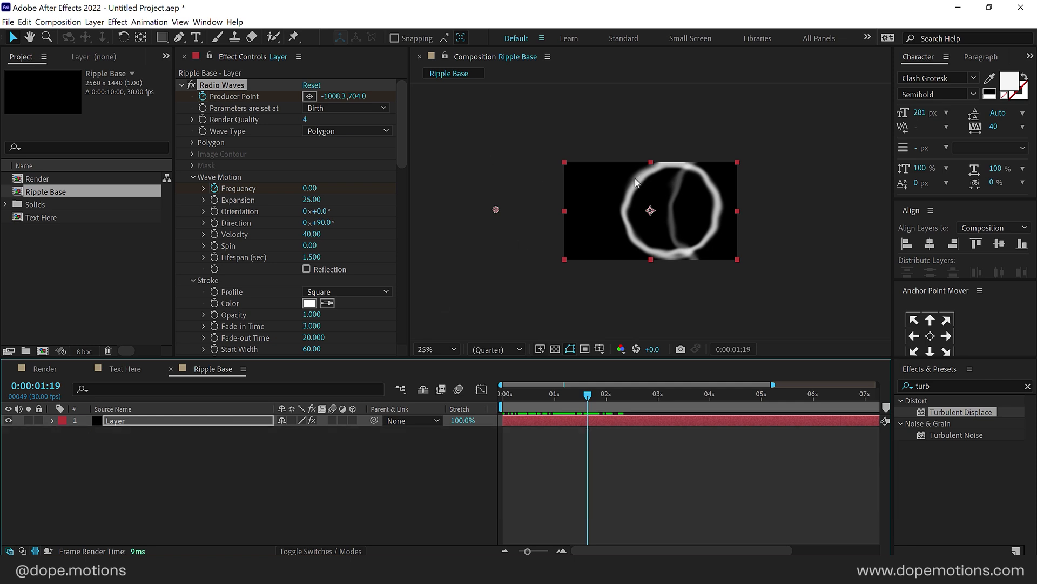
pyautogui.press('.')
# Create a 2560 x 1440, 30 fps, 10-second composition named Ripple Merge and add the Ripple Base composition to it.
pyautogui.click(37, 320)
pyautogui.click(41, 351)
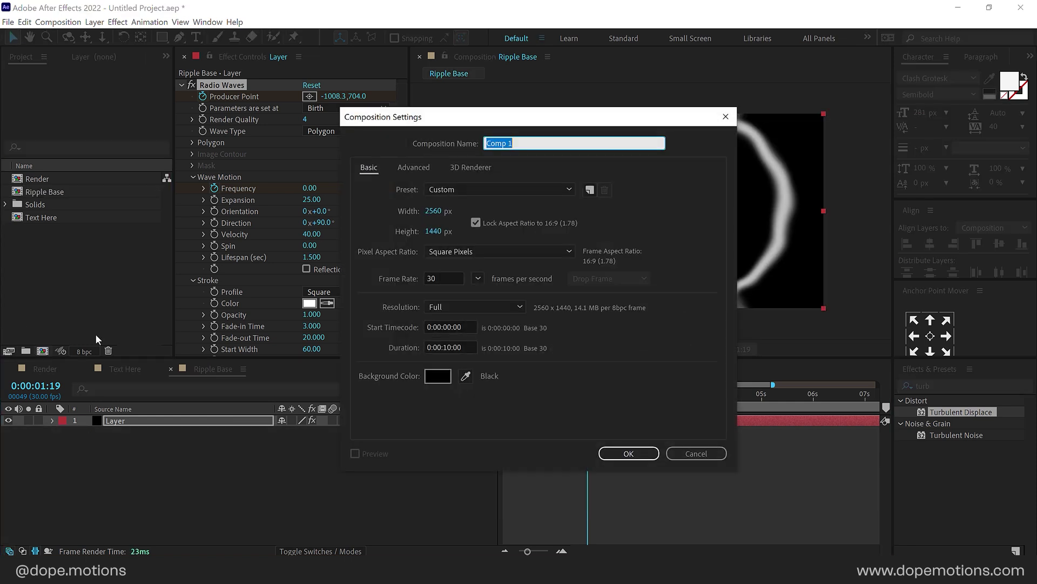
pyautogui.write('Ripple Merge')
pyautogui.press('Return')
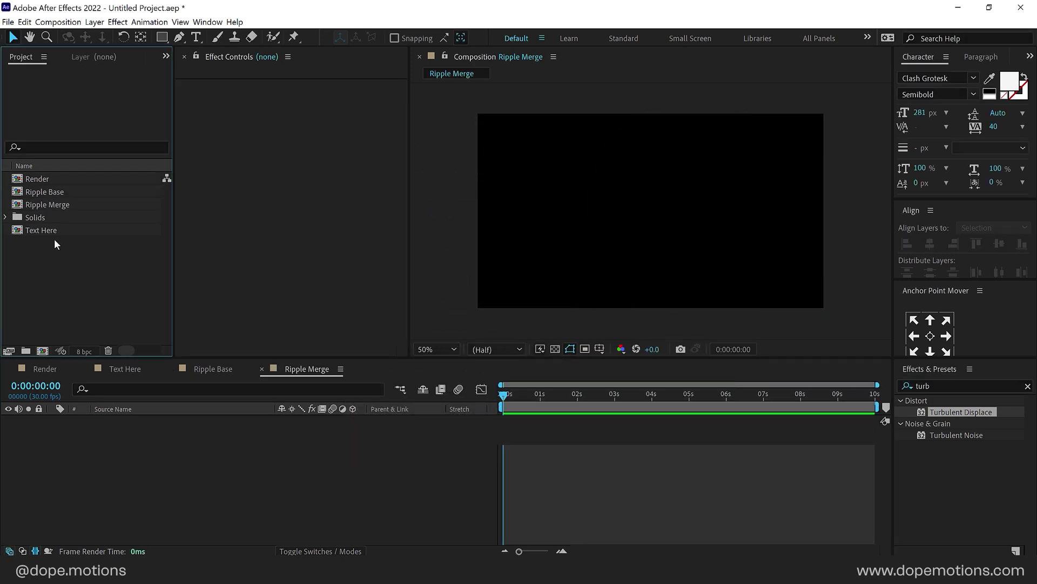
pyautogui.moveTo(47, 192); pyautogui.dragTo(122, 465)
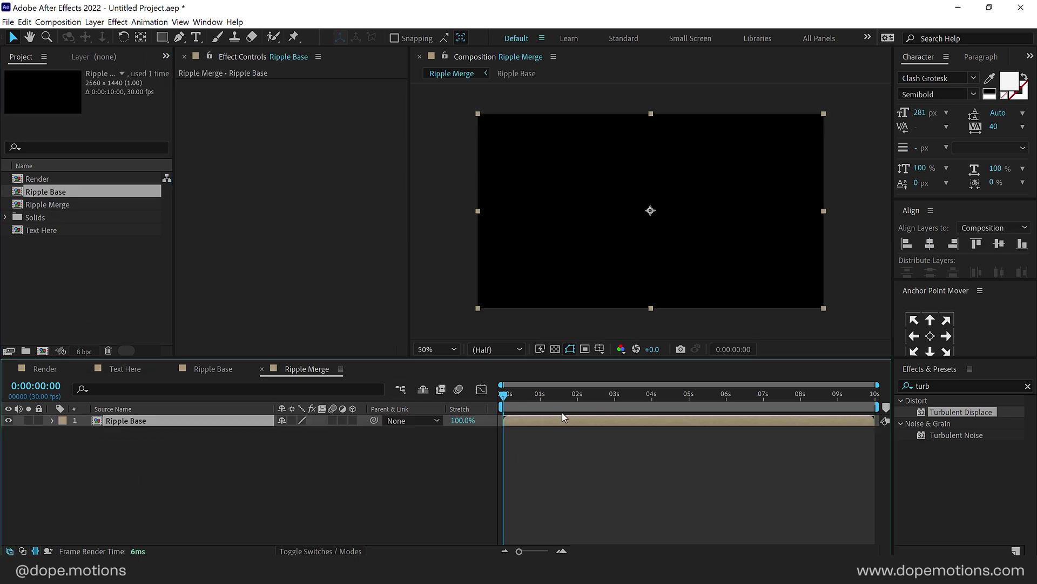
pyautogui.moveTo(556, 397)
pyautogui.mouseDown()
pyautogui.moveTo(589, 399)
pyautogui.moveTo(563, 399)
pyautogui.mouseUp()
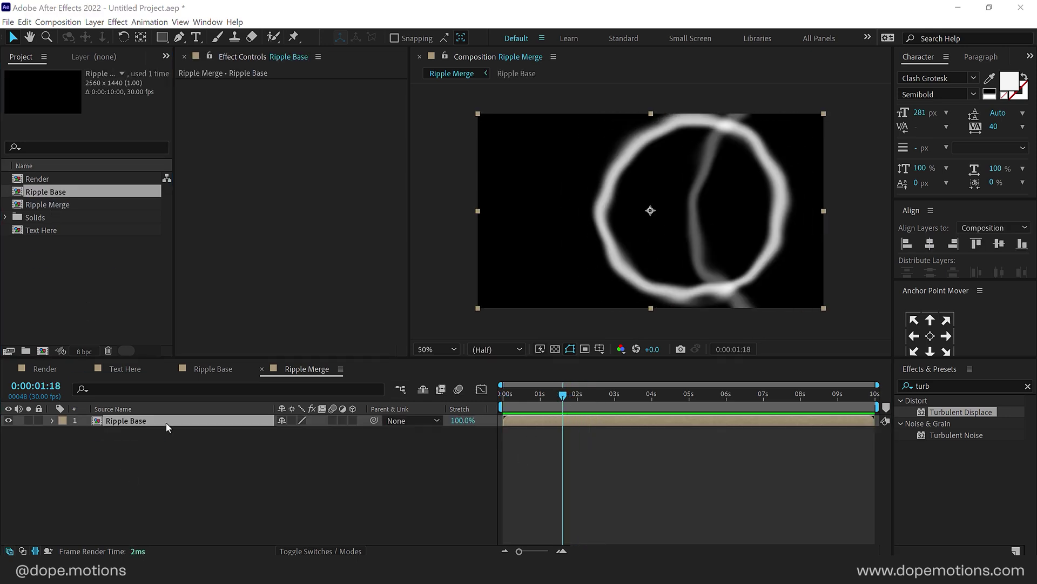
# Duplicate the Ripple Base layer and rotate the upper copy by 180°.
pyautogui.hotkey('ctrl', 'd')
pyautogui.press('r')
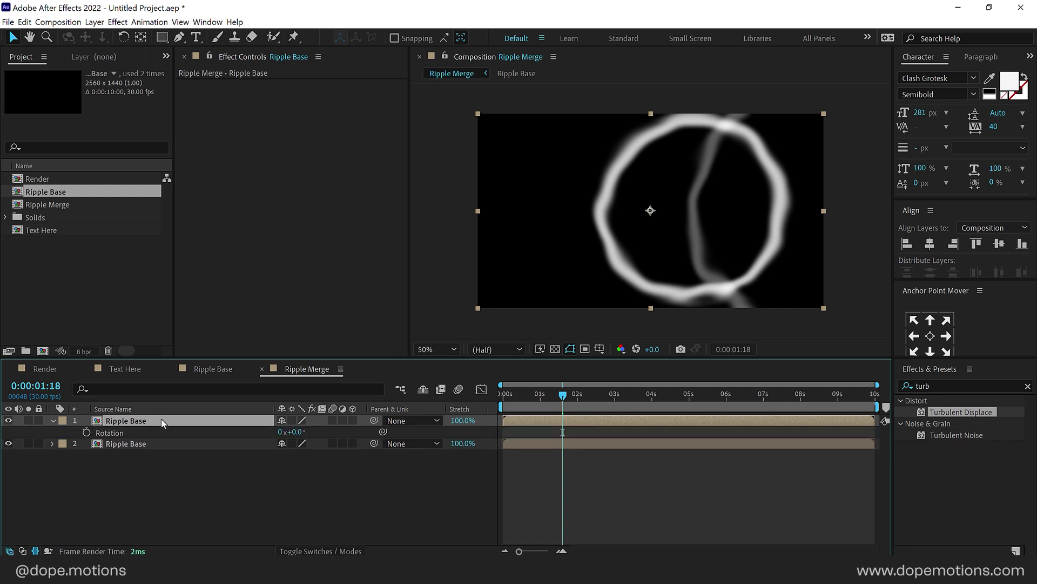
pyautogui.click(300, 432)
pyautogui.press('Return')
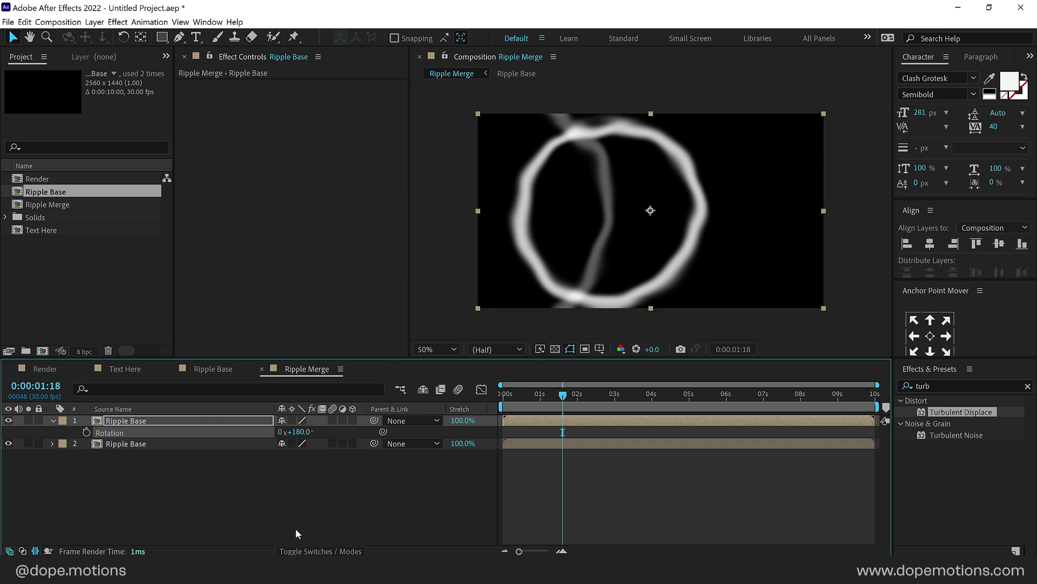
# Set the upper Ripple Base layer's blending mode to Screen and scrub through the combined ripples.
pyautogui.click(292, 552)
pyautogui.click(311, 421)
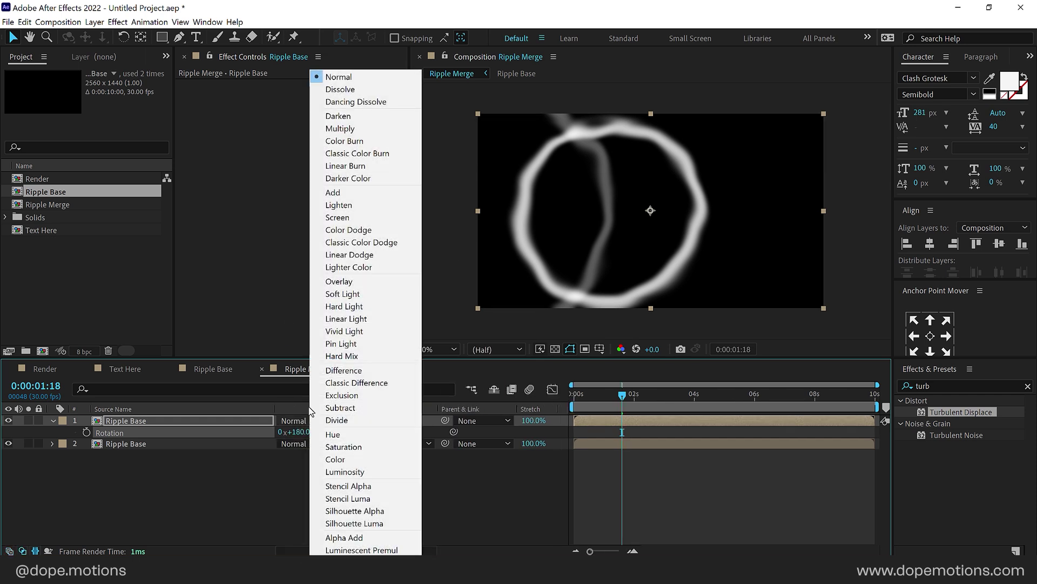
pyautogui.click(343, 217)
pyautogui.moveTo(597, 397)
pyautogui.mouseDown()
pyautogui.moveTo(634, 400)
pyautogui.moveTo(600, 404)
pyautogui.mouseUp()
# Shift the upper Ripple Base layer in time so that it starts at frame 10, and check the overlap.
pyautogui.press('=')
pyautogui.press('=')
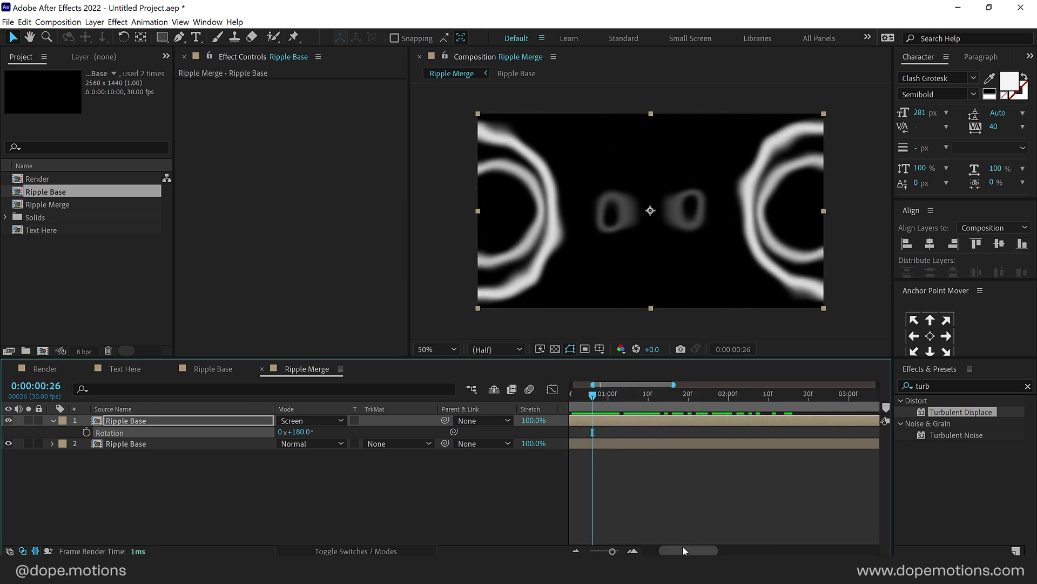
pyautogui.moveTo(683, 550); pyautogui.dragTo(592, 539)
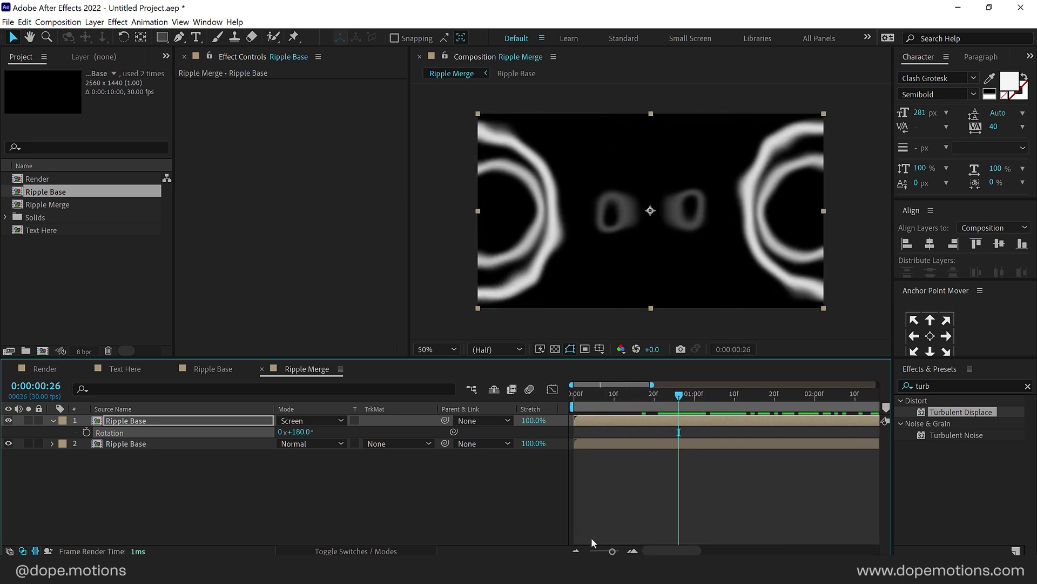
pyautogui.click(613, 406)
pyautogui.moveTo(604, 417); pyautogui.dragTo(768, 375)
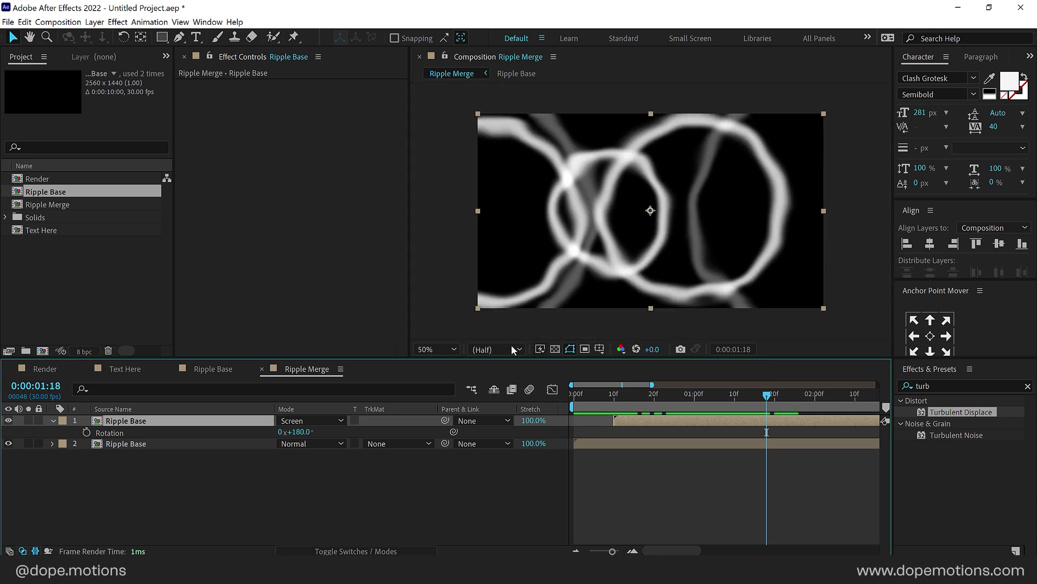
pyautogui.click(54, 420)
pyautogui.press('q')
# Add an adjustment layer above both Ripple Base layers and name it Echo.
pyautogui.rightClick(213, 469)
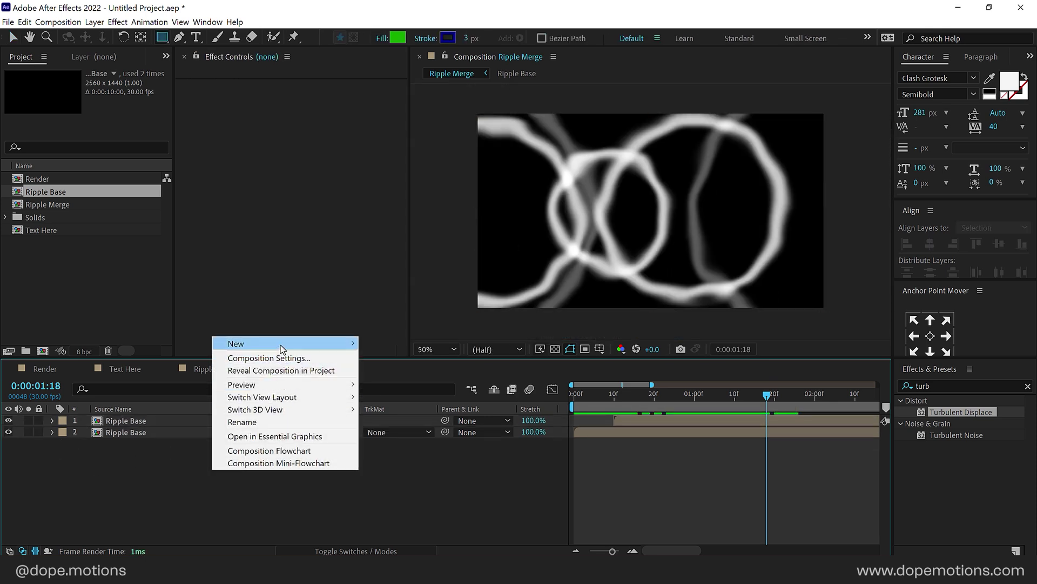
pyautogui.moveTo(280, 344)
pyautogui.click(405, 432)
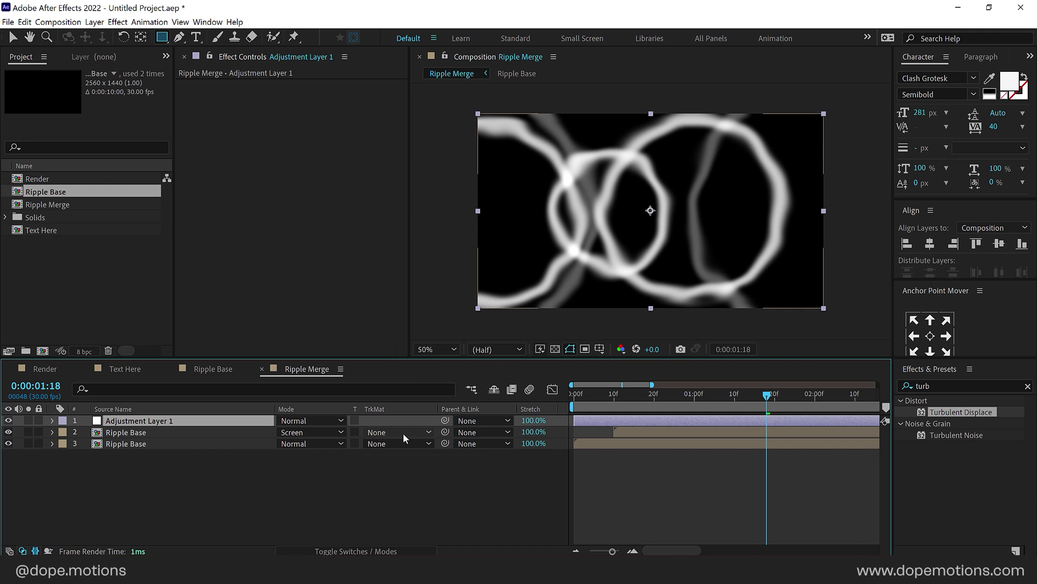
pyautogui.press('Return')
pyautogui.write('Echo')
pyautogui.press('Return')
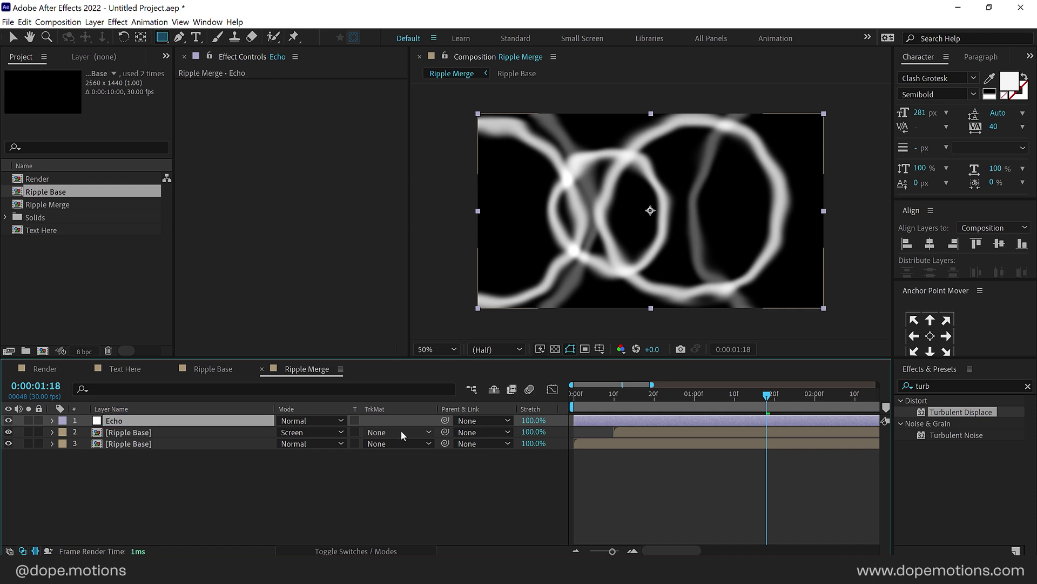
# Apply the Echo effect to the Echo adjustment layer and set its echo time to -0.1 seconds.
pyautogui.click(957, 386)
pyautogui.write('echo')
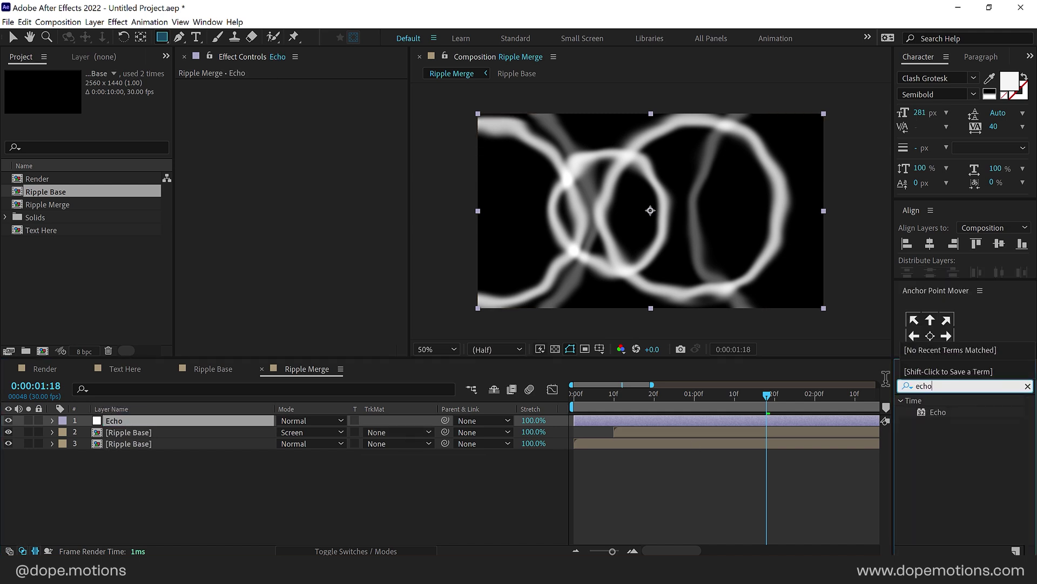
pyautogui.doubleClick(941, 412)
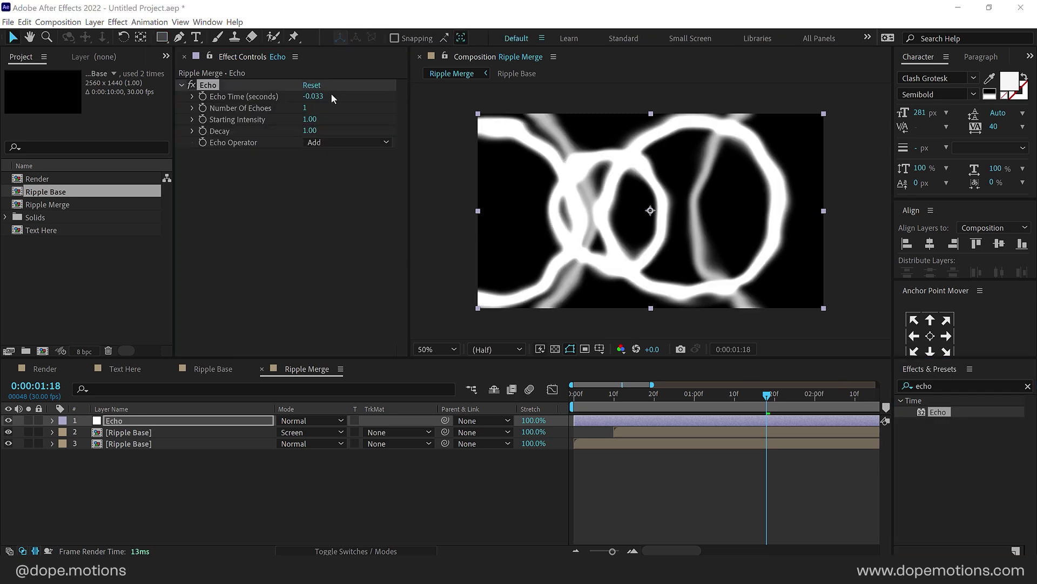
pyautogui.click(319, 96)
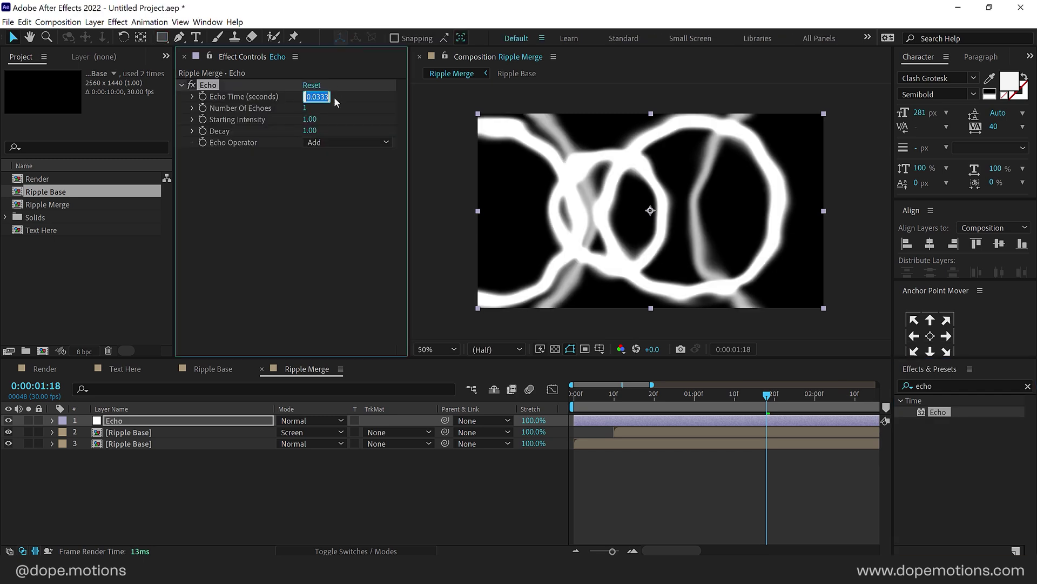
pyautogui.write('-0.1')
pyautogui.press('Return')
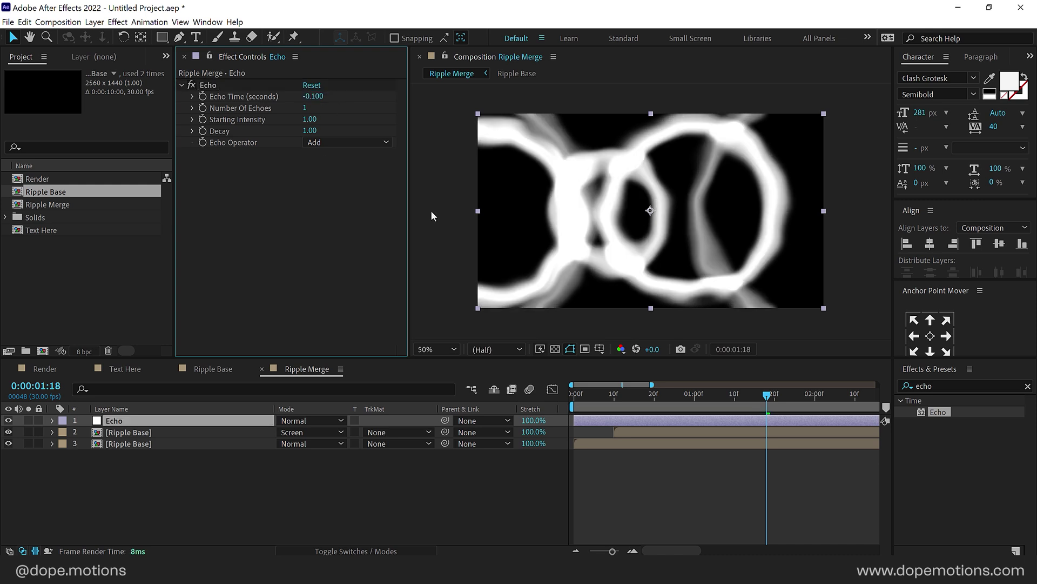
# Set the Echo effect to 3 echoes with a decay of 0.4, and scrub through the merged ripples.
pyautogui.click(306, 108)
pyautogui.press('Return')
pyautogui.click(313, 132)
pyautogui.write('.4')
pyautogui.press('Return')
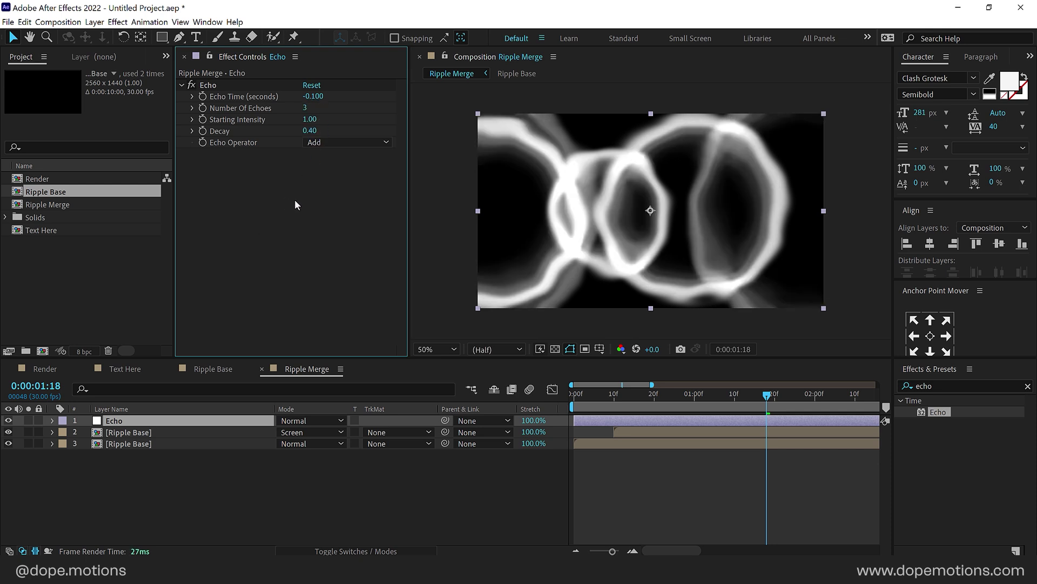
pyautogui.moveTo(584, 401); pyautogui.dragTo(779, 396)
pyautogui.press('/')
pyautogui.press(',')
pyautogui.press(',')
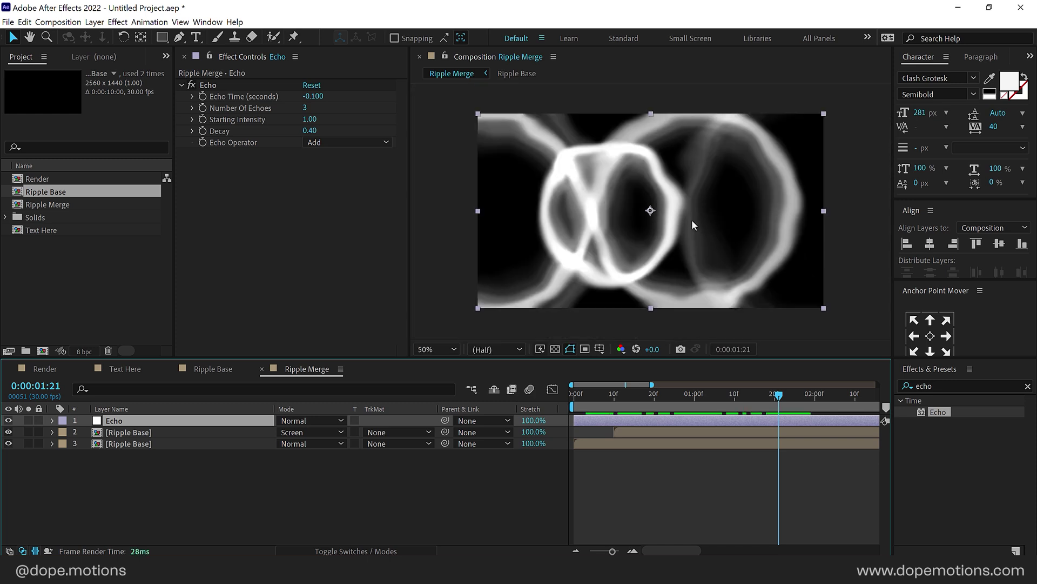
# Examine the Ripple Base layer's effect settings and keyframes, comparing them with the ripples in Ripple Merge.
pyautogui.click(225, 369)
pyautogui.click(121, 419)
pyautogui.moveTo(406, 149); pyautogui.dragTo(384, 234)
pyautogui.moveTo(305, 124); pyautogui.dragTo(305, 135)
pyautogui.click(324, 368)
pyautogui.moveTo(627, 400); pyautogui.dragTo(771, 378)
pyautogui.click(224, 369)
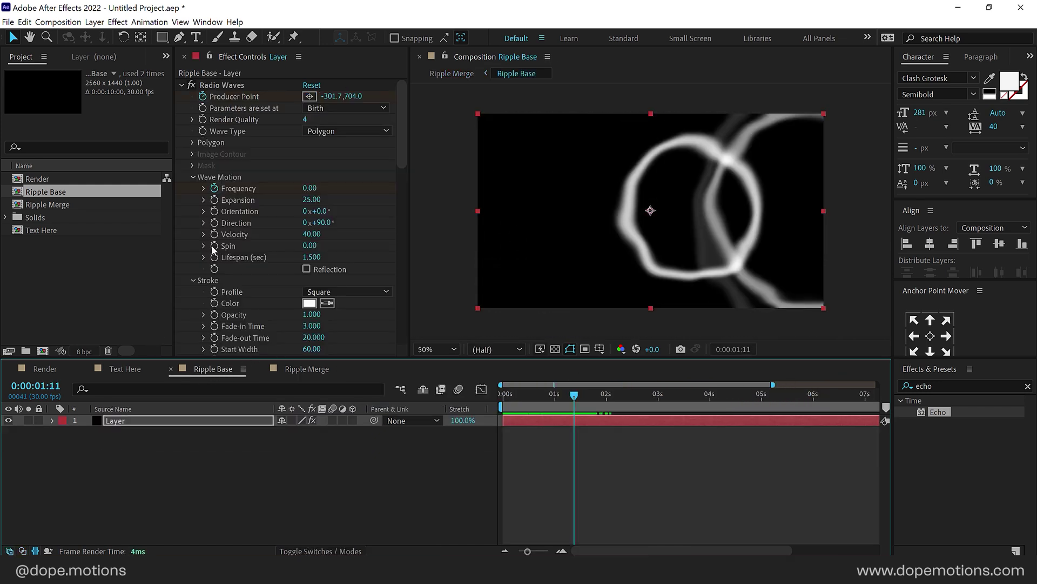
pyautogui.moveTo(405, 144); pyautogui.dragTo(402, 202)
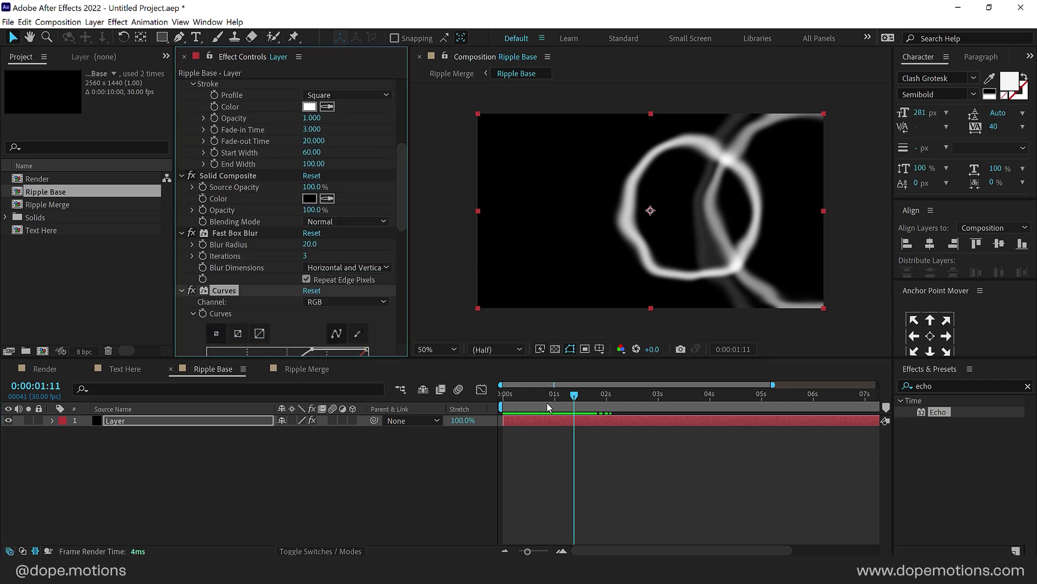
pyautogui.click(545, 419)
pyautogui.press('u')
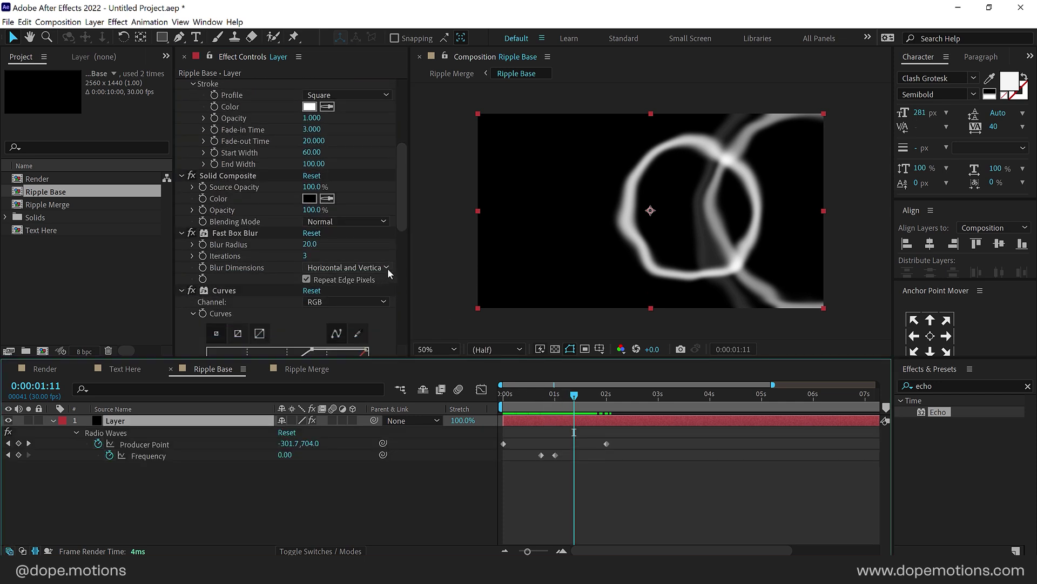
pyautogui.click(52, 421)
pyautogui.moveTo(403, 222); pyautogui.dragTo(404, 209)
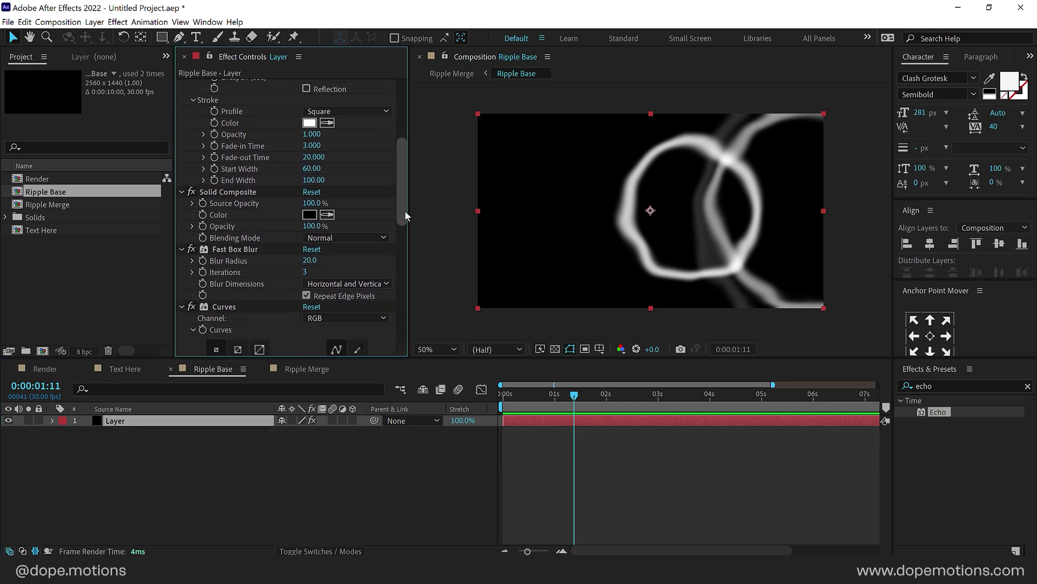
# Set the Radio Waves stroke's start width to 50 in Ripple Base, and check the ripples in Ripple Merge.
pyautogui.moveTo(312, 180)
pyautogui.mouseDown()
pyautogui.moveTo(295, 185)
pyautogui.moveTo(336, 183)
pyautogui.mouseUp()
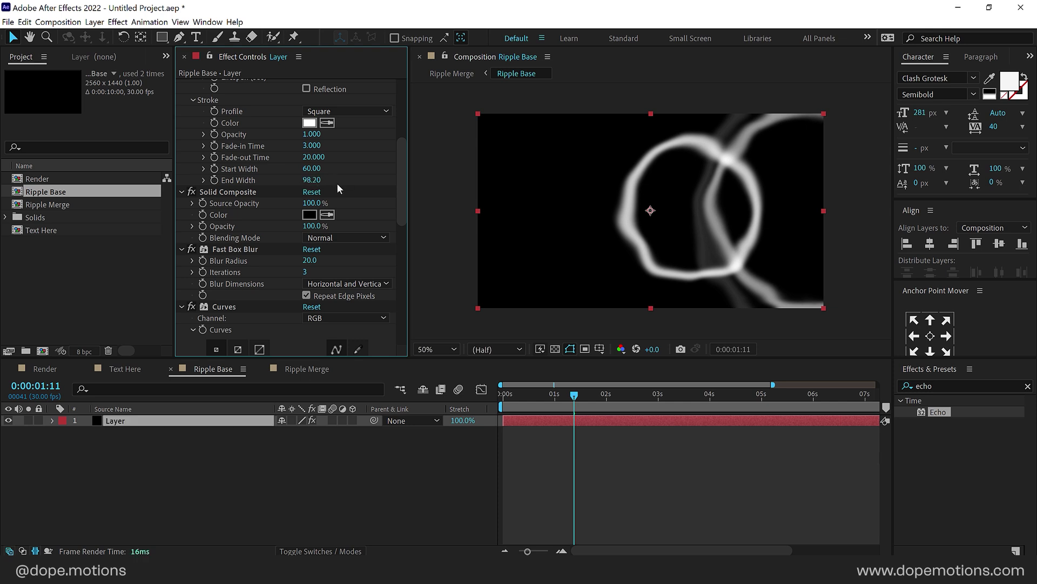
pyautogui.click(311, 170)
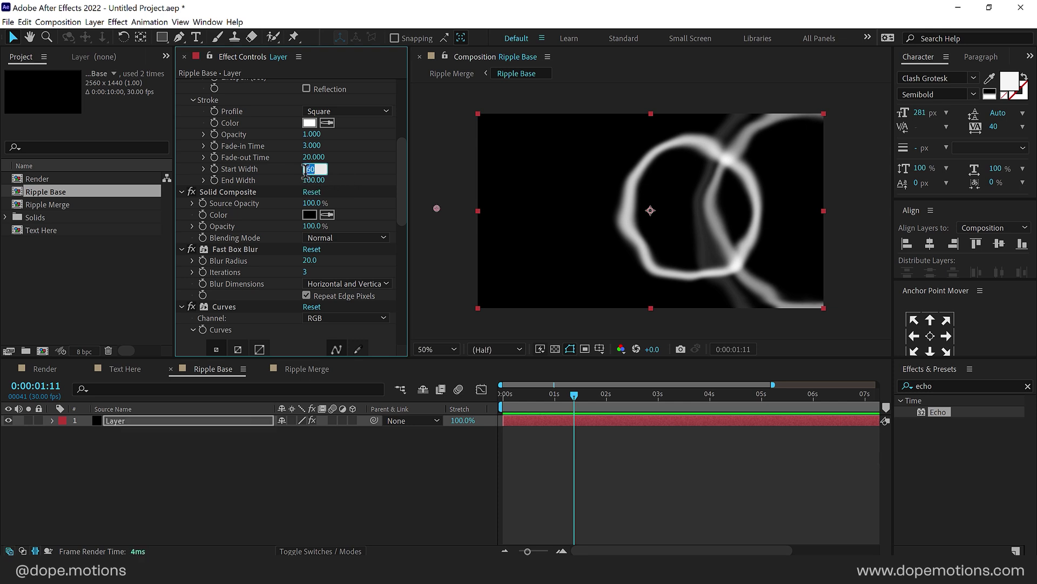
pyautogui.write('50')
pyautogui.press('Return')
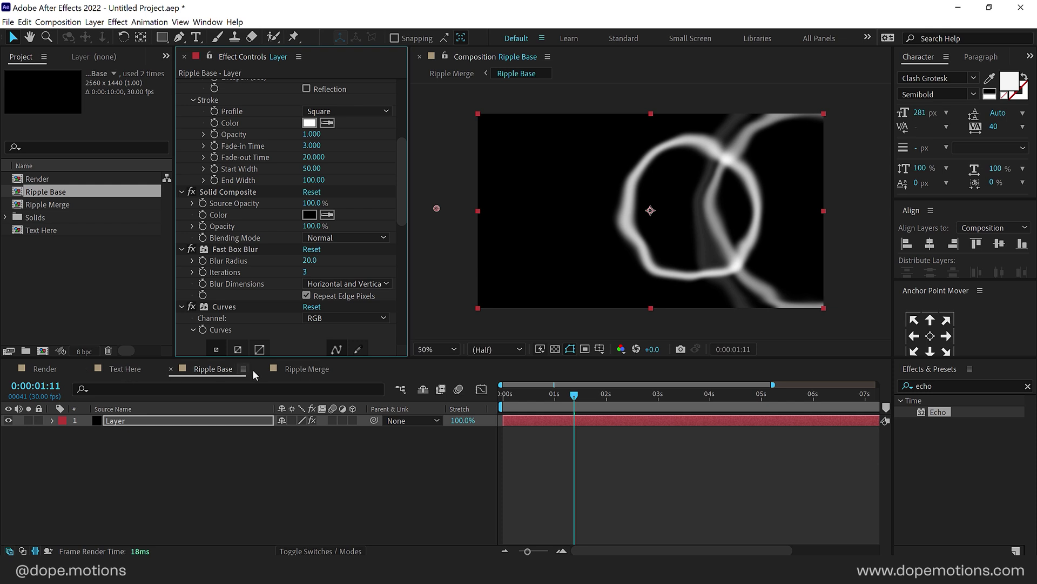
pyautogui.click(306, 368)
pyautogui.moveTo(578, 394); pyautogui.dragTo(804, 401)
pyautogui.press('.')
pyautogui.press('.')
pyautogui.press(',')
pyautogui.press(',')
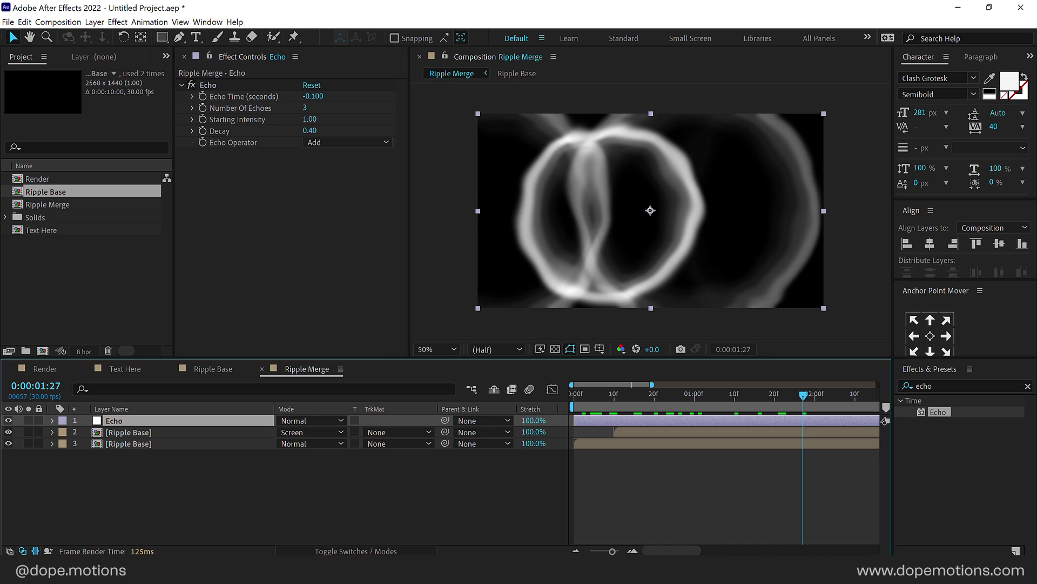
# Create a composition named Final Ripple and add the Ripple Merge composition to it.
pyautogui.click(66, 274)
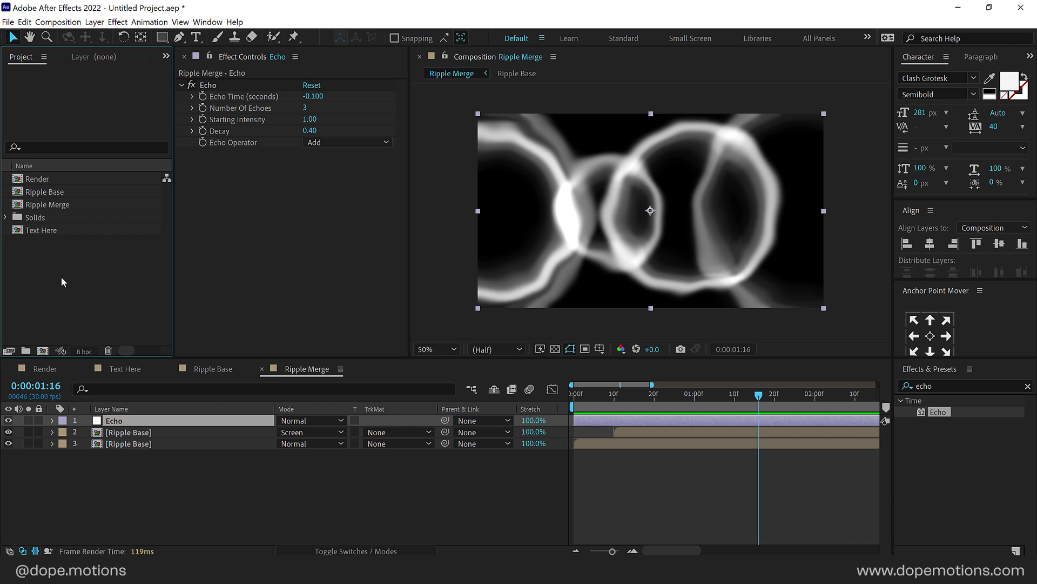
pyautogui.click(42, 351)
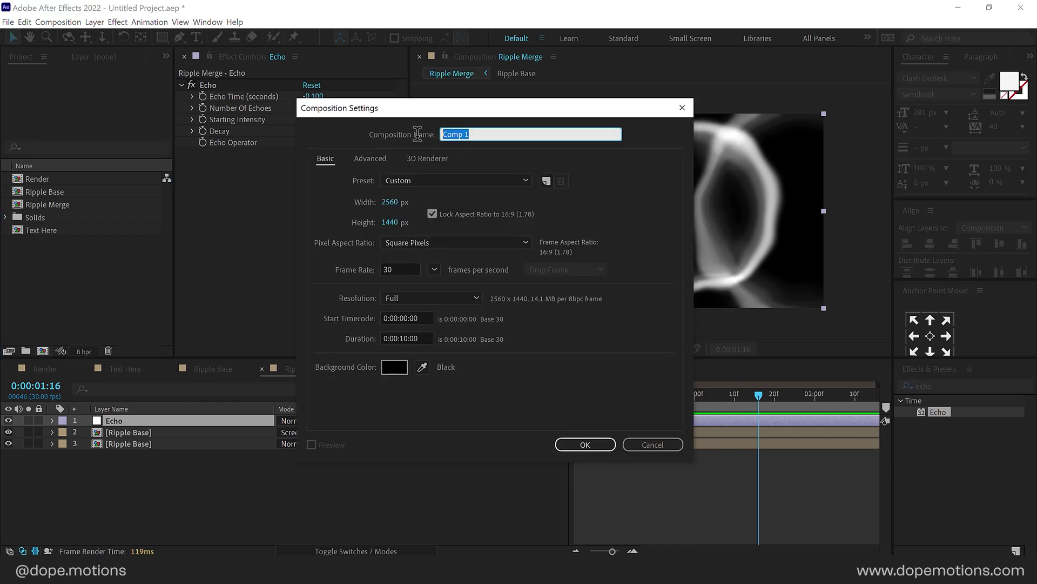
pyautogui.write('Final Ripple')
pyautogui.press('Return')
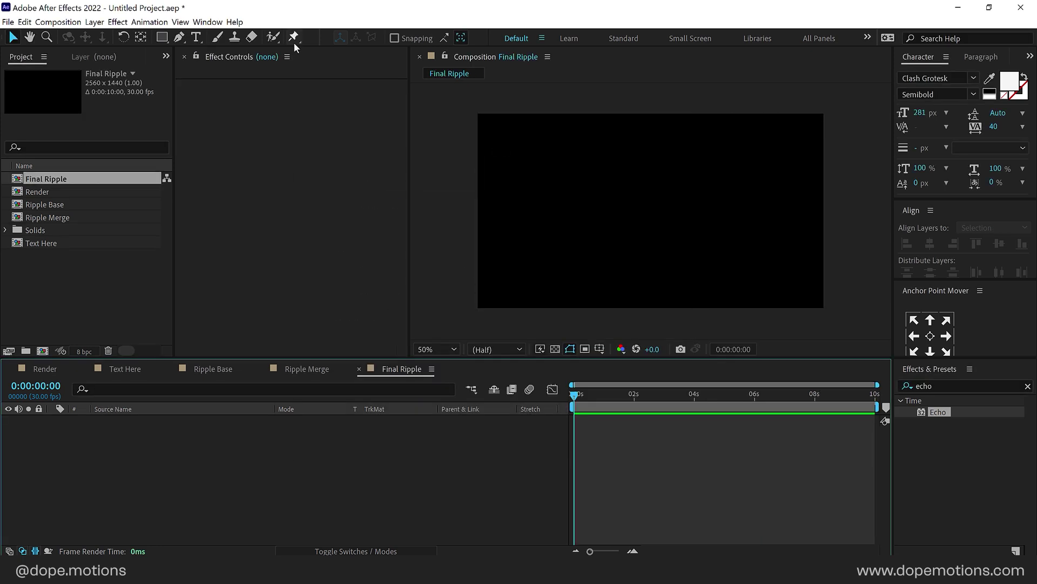
pyautogui.moveTo(54, 218); pyautogui.dragTo(157, 461)
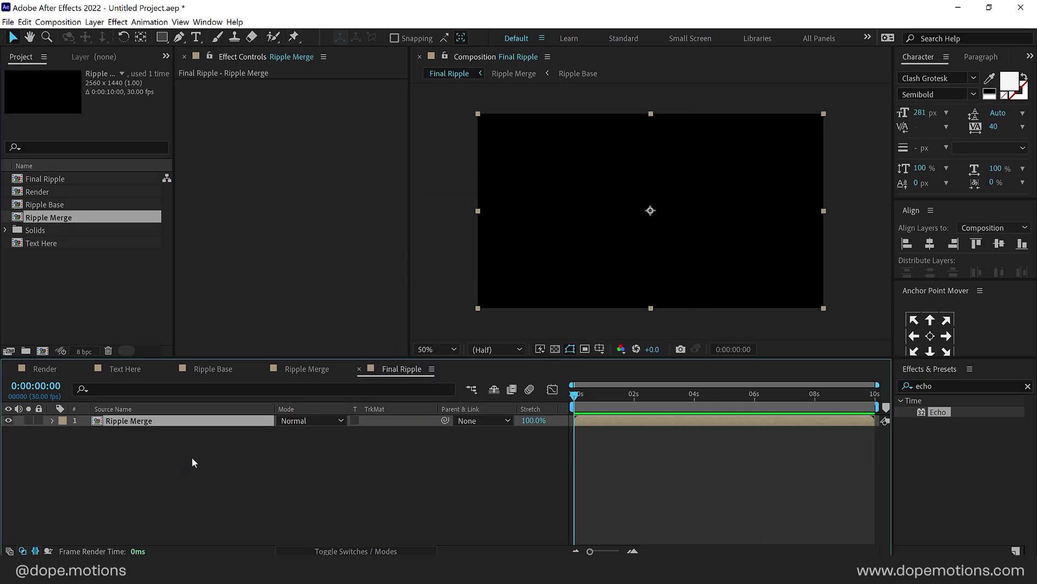
pyautogui.moveTo(598, 397); pyautogui.dragTo(628, 400)
# Add an adjustment layer above Ripple Merge in Final Ripple and name it Fill.
pyautogui.rightClick(206, 458)
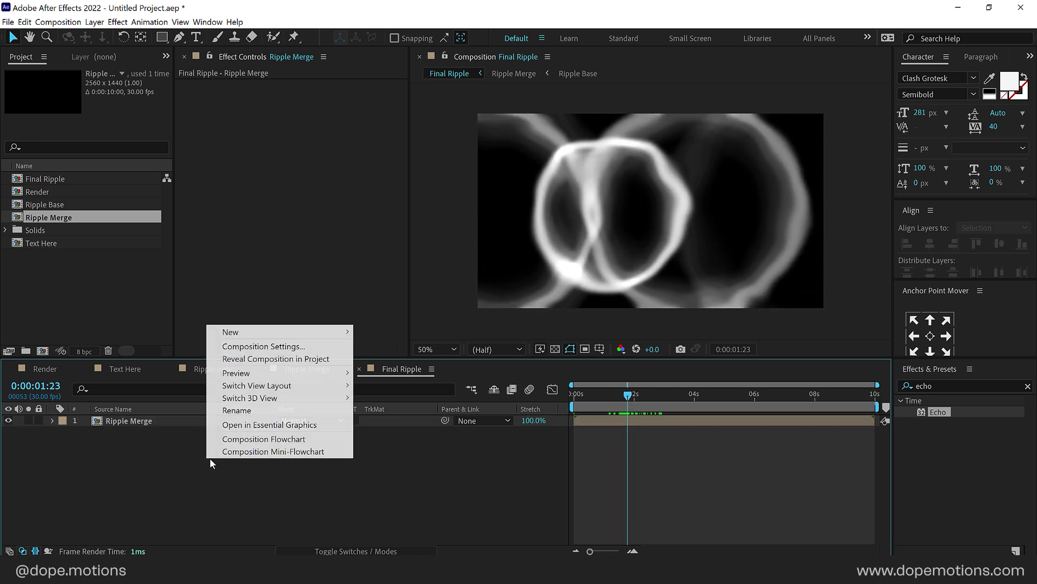
pyautogui.moveTo(287, 333)
pyautogui.click(405, 417)
pyautogui.press('Return')
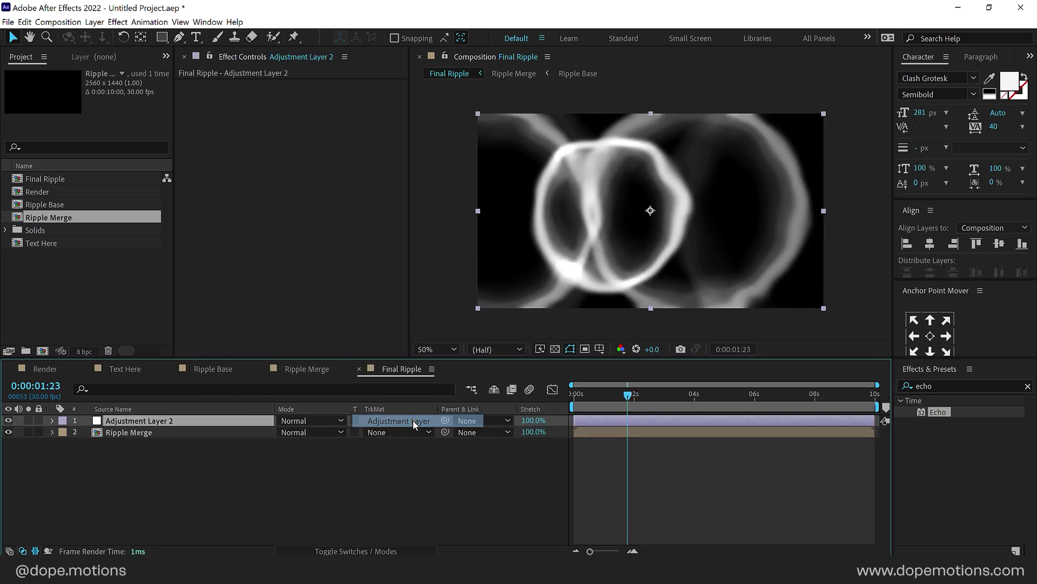
pyautogui.write('Fill')
pyautogui.press('Return')
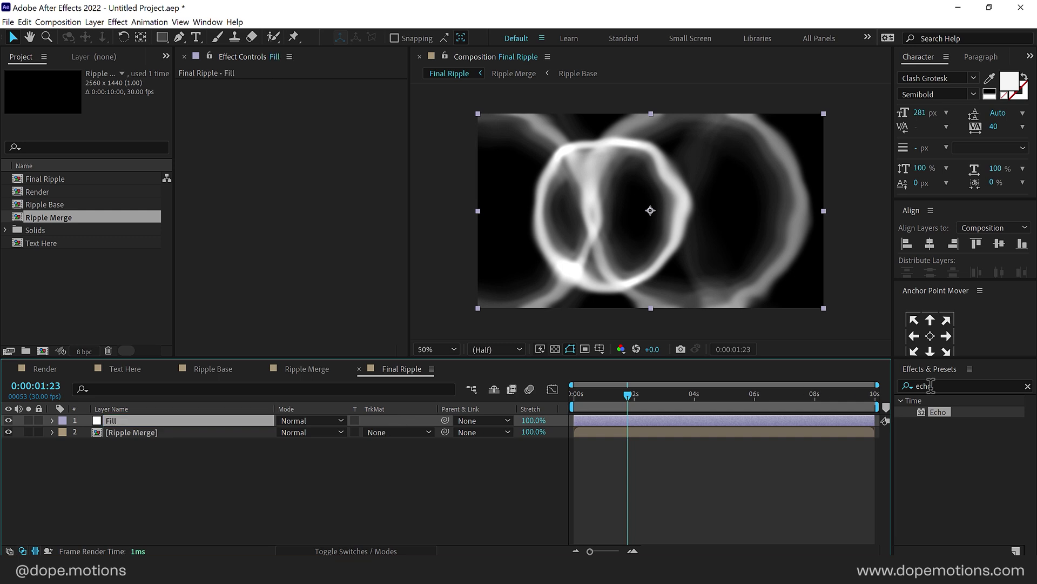
# Apply the Fill effect with a white color to the Fill adjustment layer, and hide the layer.
pyautogui.hotkey('ctrl', '5')
pyautogui.write('fill')
pyautogui.doubleClick(947, 469)
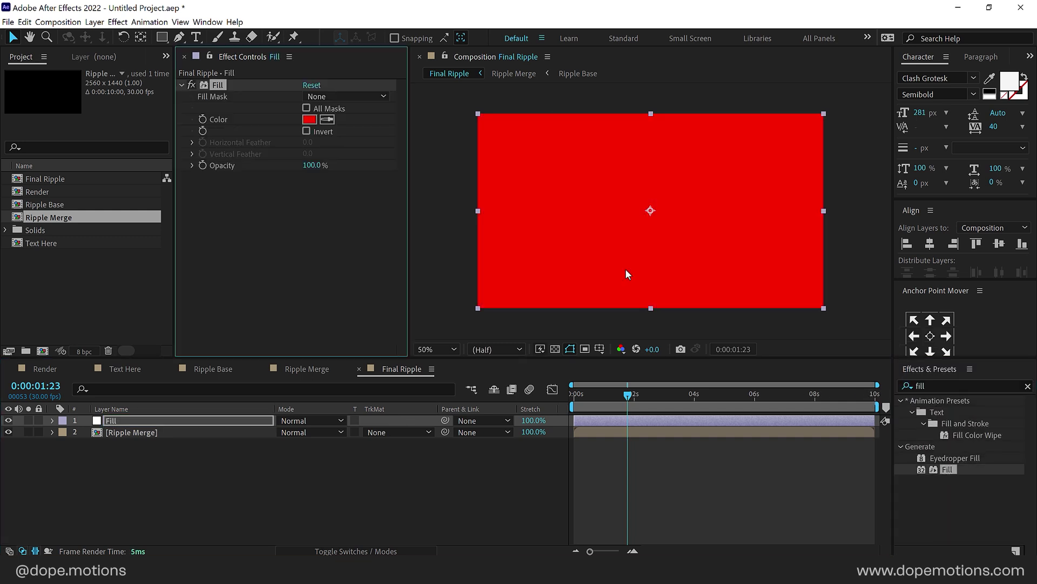
pyautogui.click(310, 119)
pyautogui.click(348, 272)
pyautogui.click(642, 273)
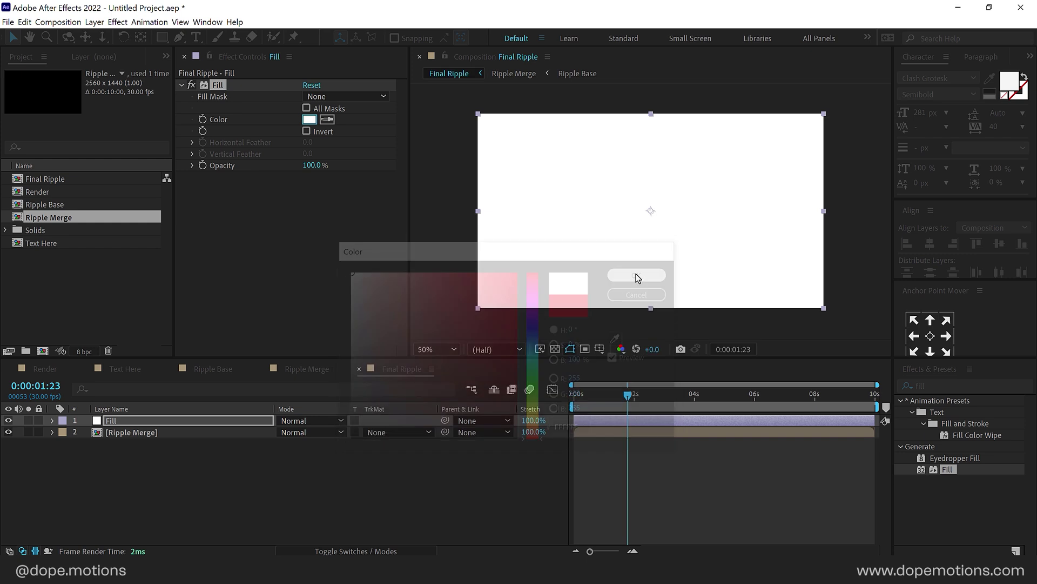
pyautogui.click(9, 420)
# Apply the Echo effect to the Ripple Merge layer and set its echo time to -0.2 seconds.
pyautogui.click(173, 433)
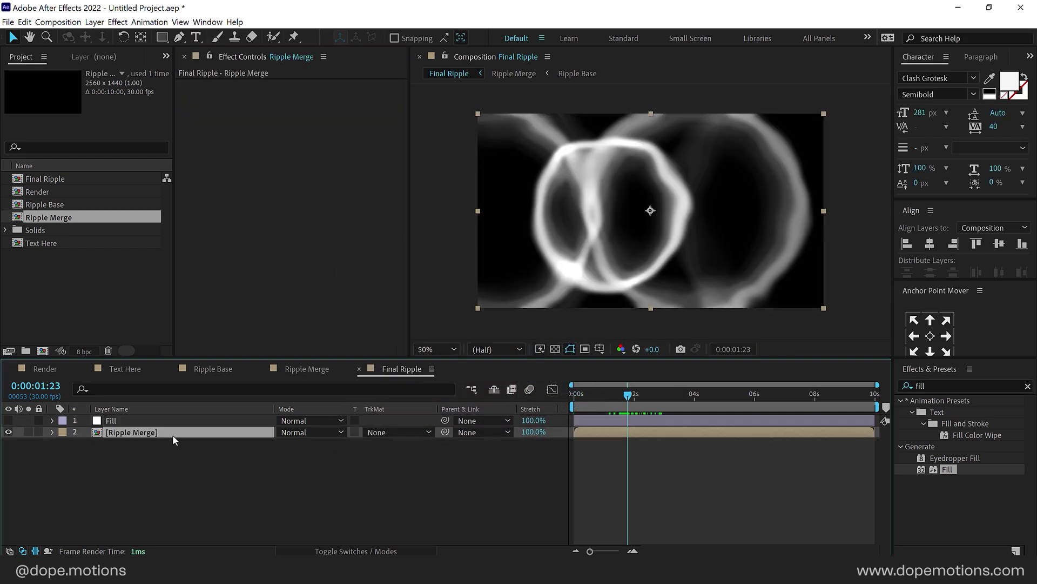
pyautogui.click(940, 385)
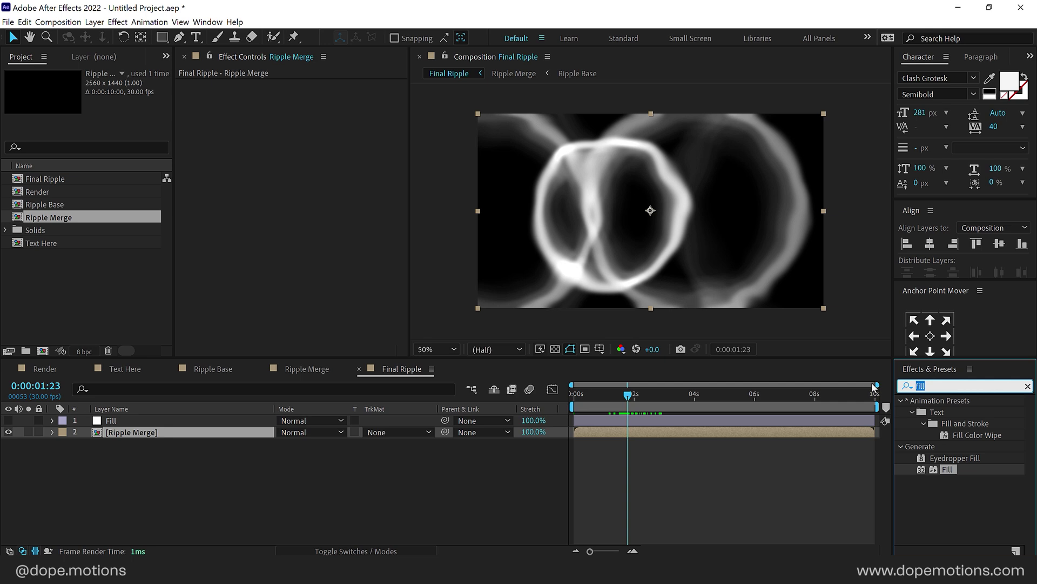
pyautogui.write('echo')
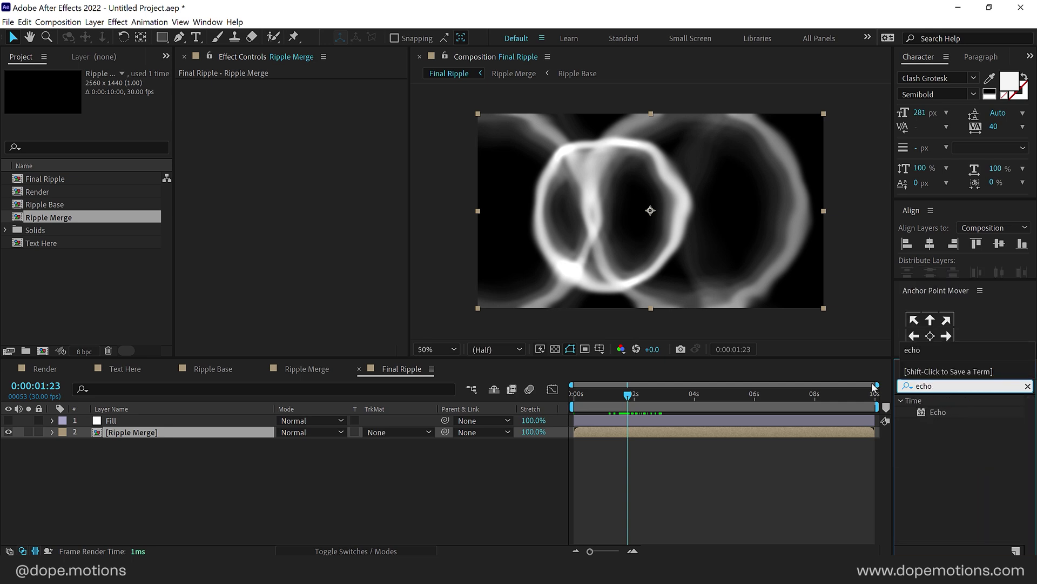
pyautogui.doubleClick(938, 411)
pyautogui.click(316, 97)
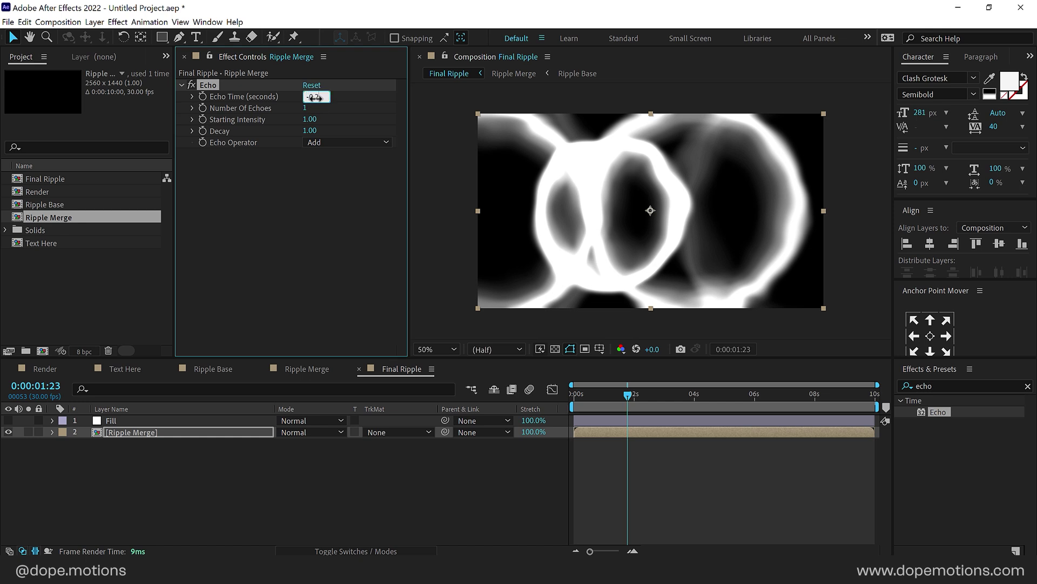
pyautogui.press('Return')
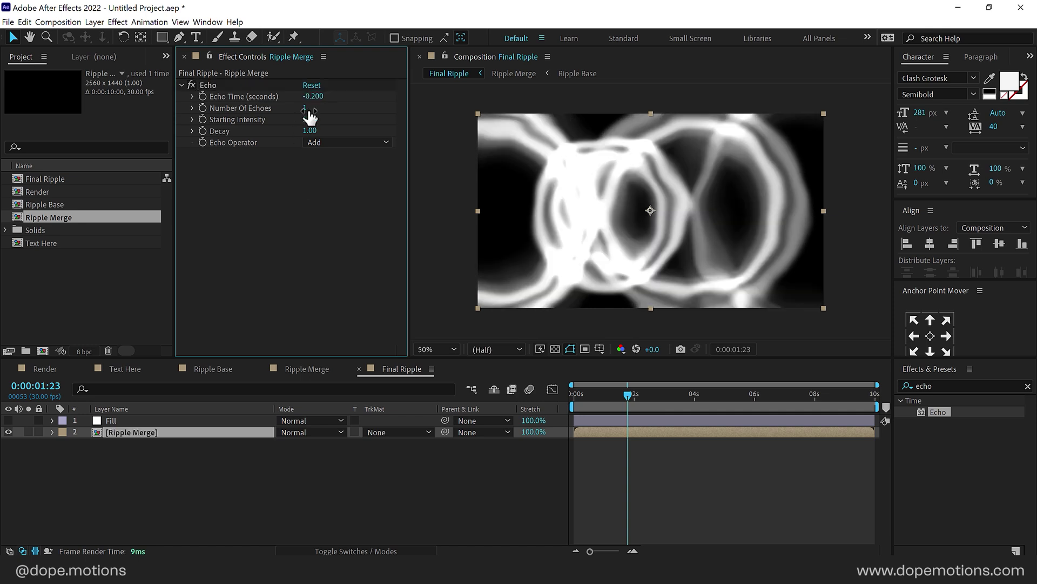
# Set the Ripple Merge layer's Echo to 3 echoes with the Screen operator, and scrub through the result.
pyautogui.moveTo(306, 108); pyautogui.dragTo(301, 170)
pyautogui.click(350, 141)
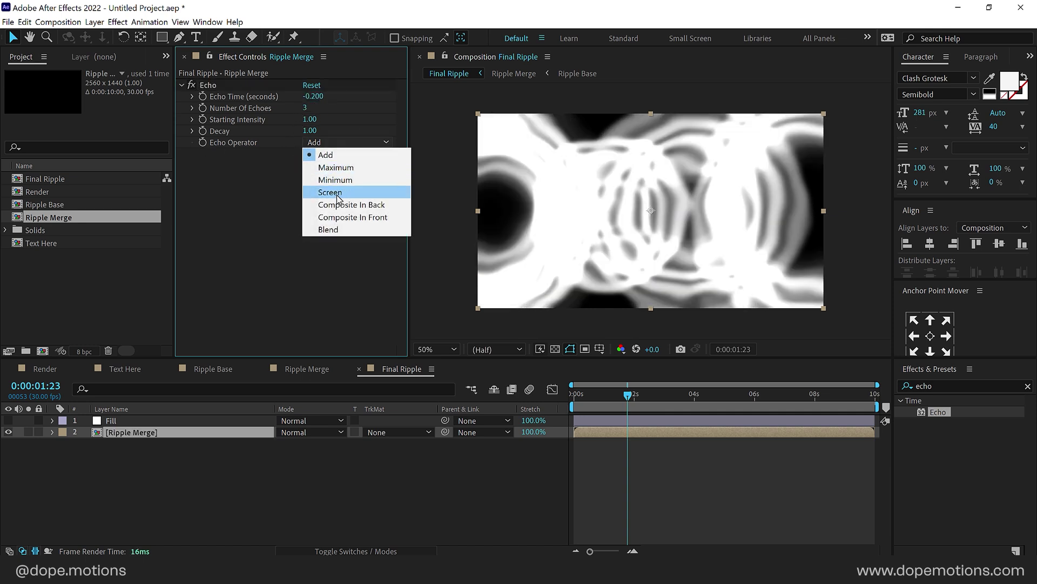
pyautogui.click(337, 193)
pyautogui.moveTo(595, 400); pyautogui.dragTo(685, 407)
pyautogui.scroll(2, 611, 431)
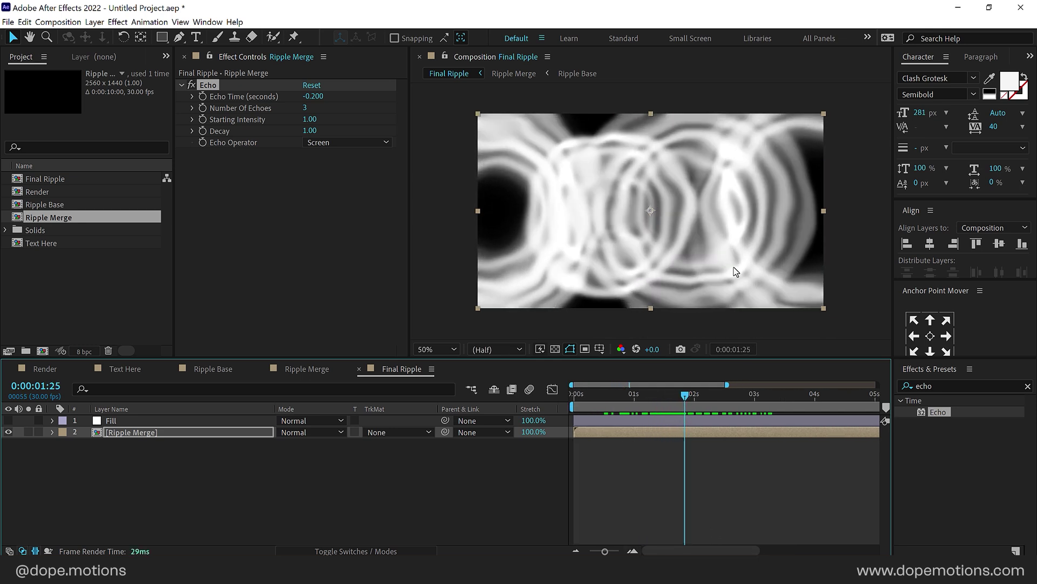
# Show the Fill layer and keyframe its opacity from 0% at 0:00:01:20 to 100% just after two seconds.
pyautogui.click(122, 421)
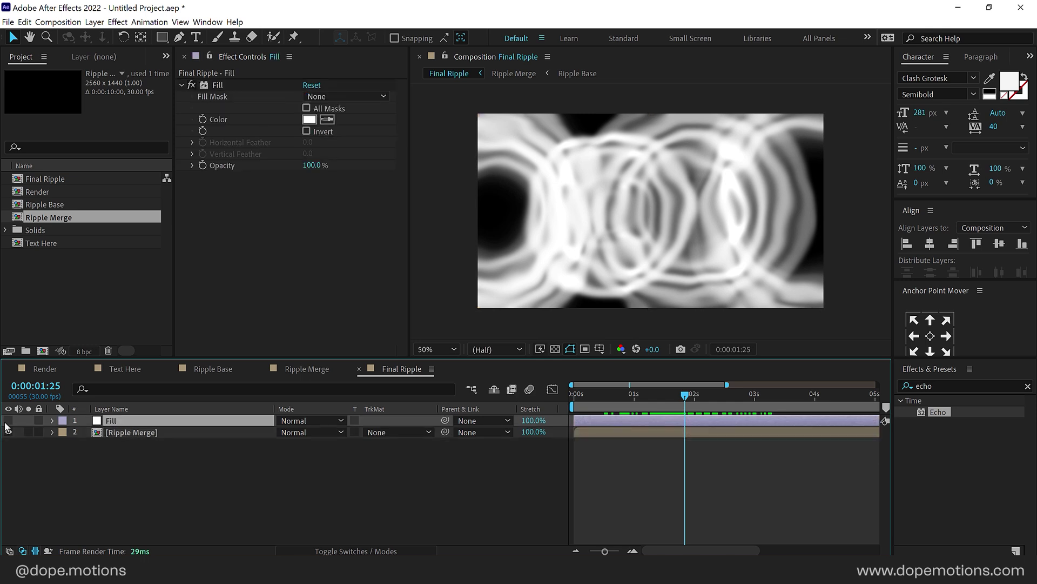
pyautogui.click(8, 422)
pyautogui.press('t')
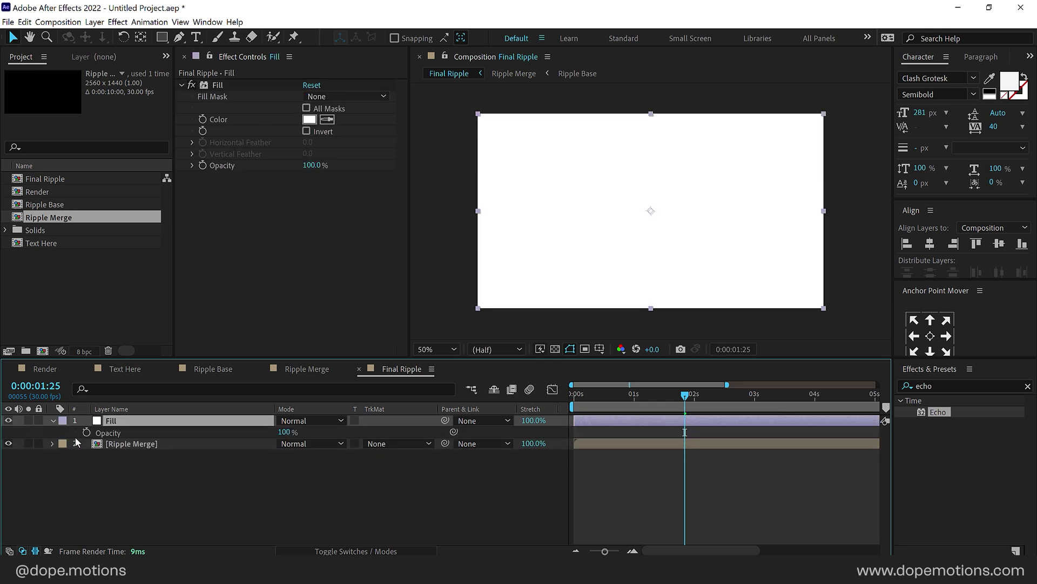
pyautogui.click(86, 433)
pyautogui.moveTo(684, 433); pyautogui.dragTo(696, 434)
pyautogui.moveTo(680, 395); pyautogui.dragTo(674, 396)
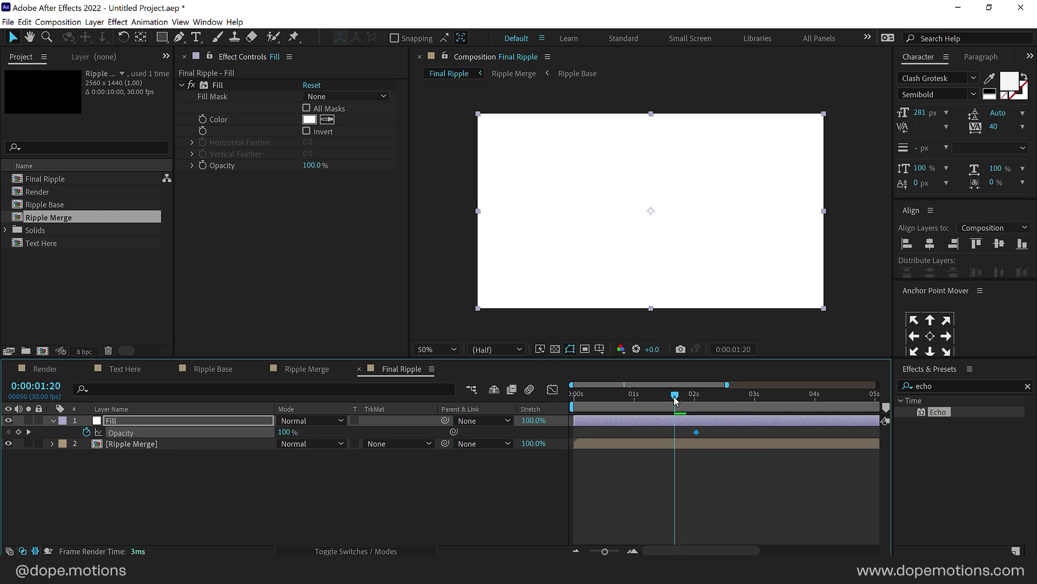
pyautogui.moveTo(285, 432); pyautogui.dragTo(206, 438)
# Retime the Fill layer's opacity keyframes, starting the fade at about 0:00:01:17 and ending it at about 0:00:02:12.
pyautogui.moveTo(678, 398); pyautogui.dragTo(656, 397)
pyautogui.moveTo(696, 432); pyautogui.dragTo(669, 432)
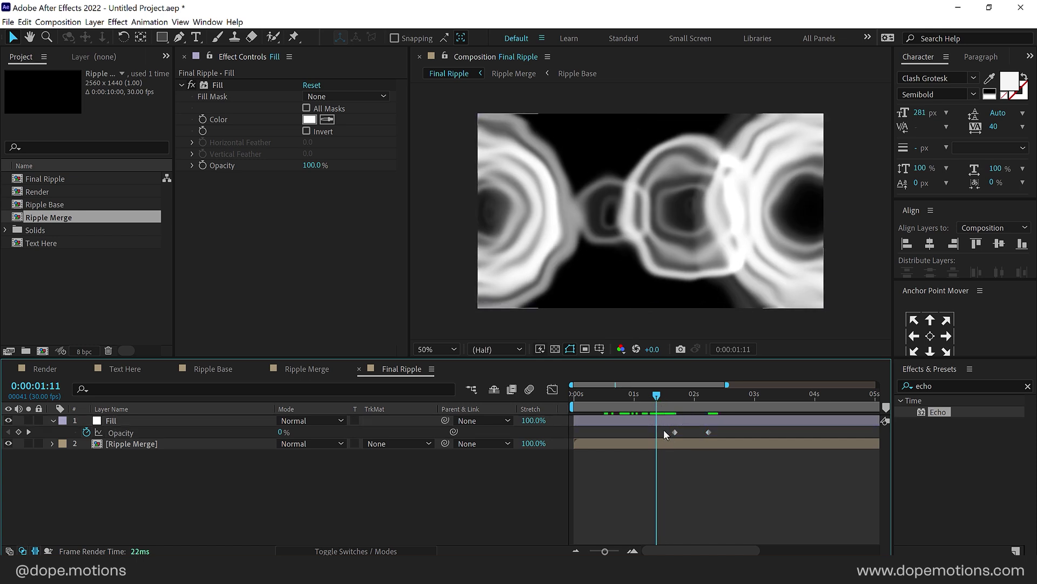
pyautogui.press('Home')
pyautogui.press('space')
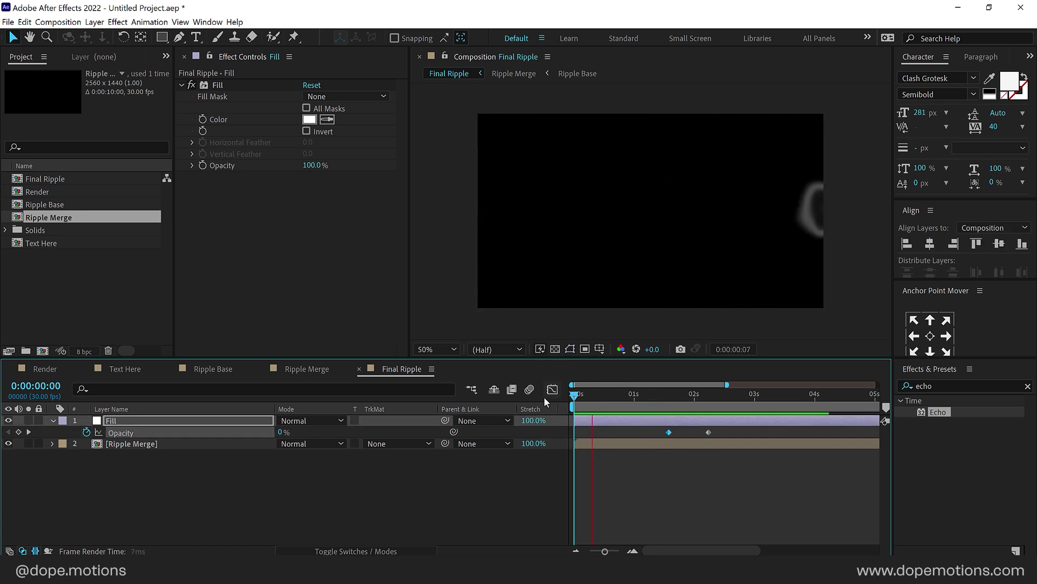
pyautogui.click(685, 399)
pyautogui.moveTo(709, 432); pyautogui.dragTo(720, 432)
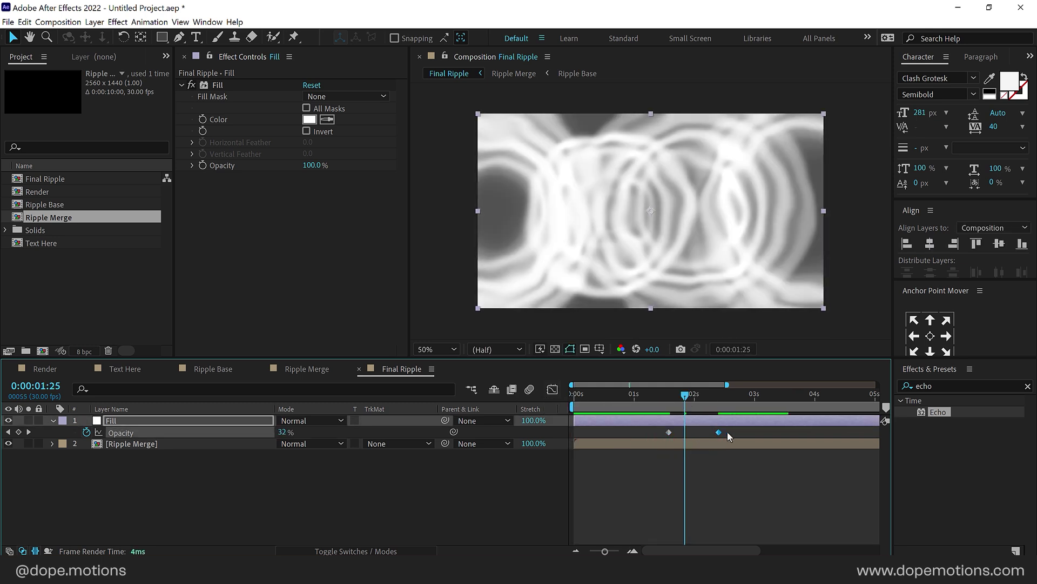
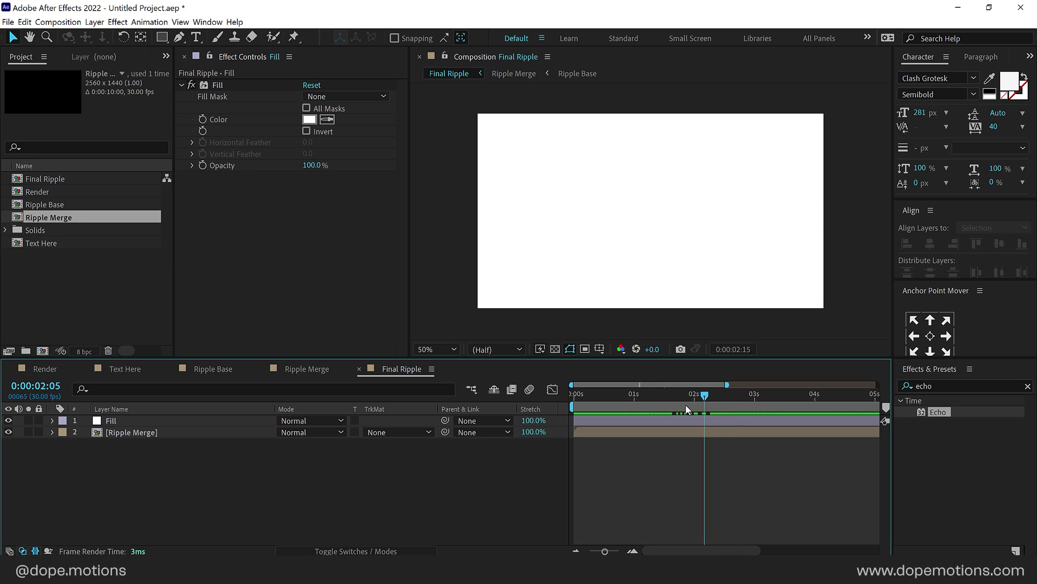
# Open the Render composition and add the Text Here composition to it as a layer.
pyautogui.click(83, 302)
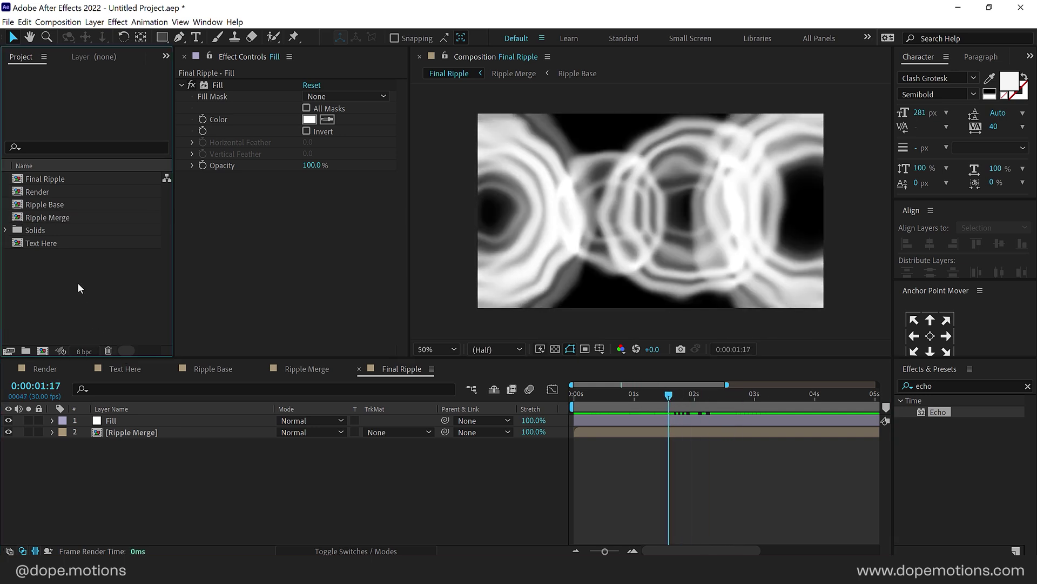
pyautogui.click(44, 369)
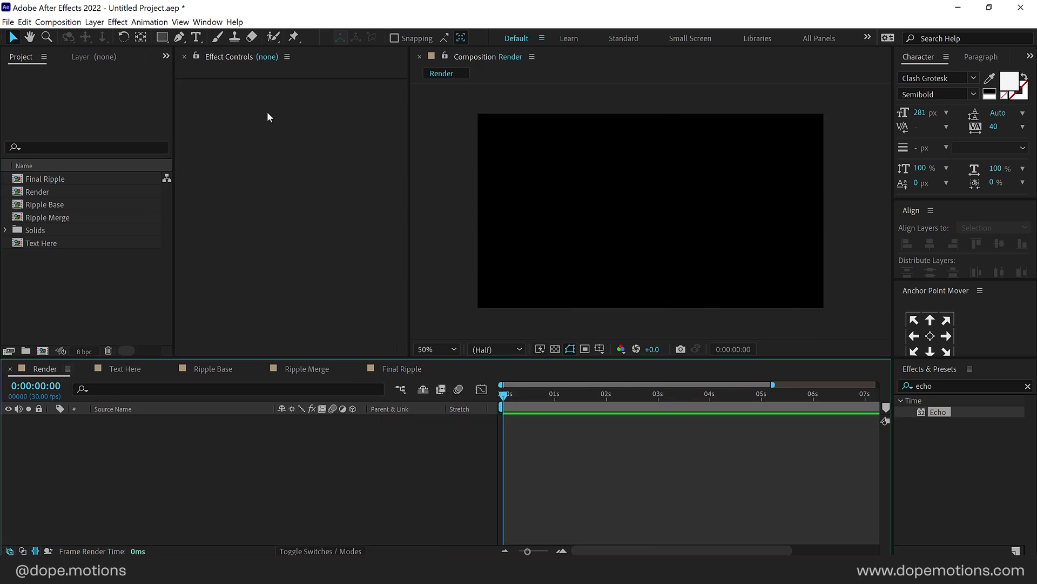
pyautogui.moveTo(42, 245); pyautogui.dragTo(558, 396)
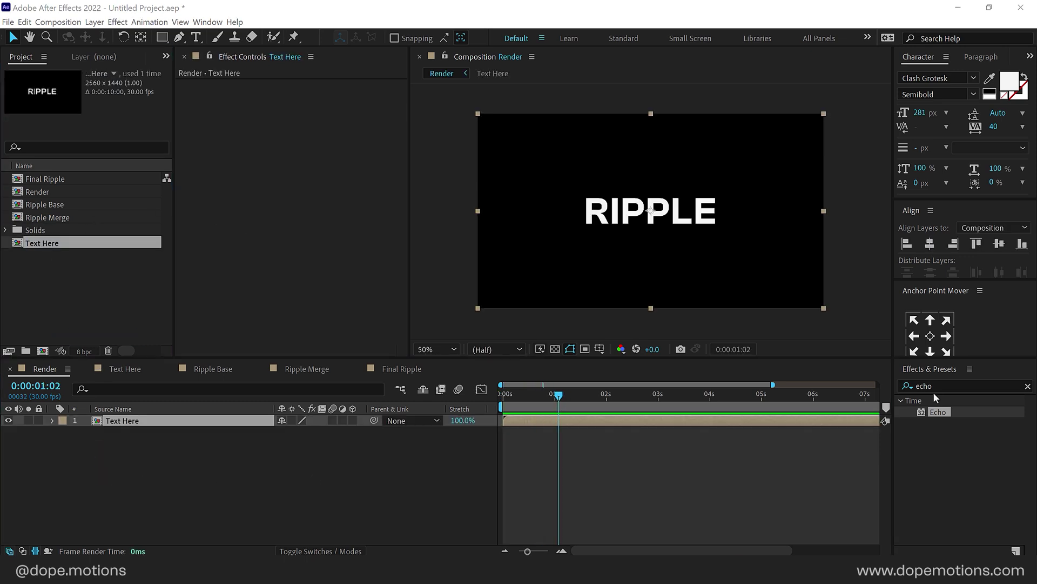
# Apply the CC Glass effect to the Text Here layer and expand its Surface settings.
pyautogui.doubleClick(934, 386)
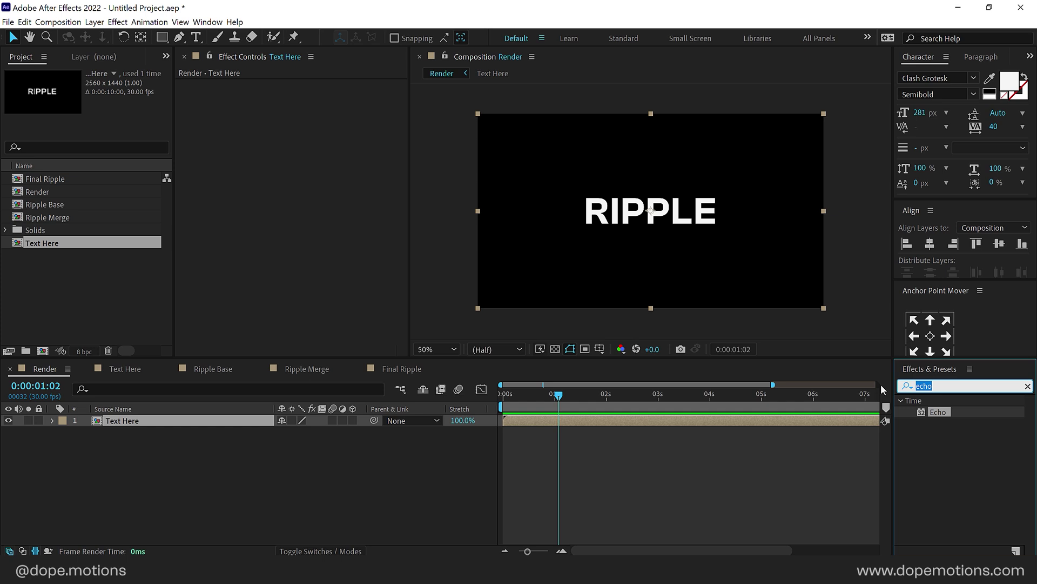
pyautogui.write('cc glas')
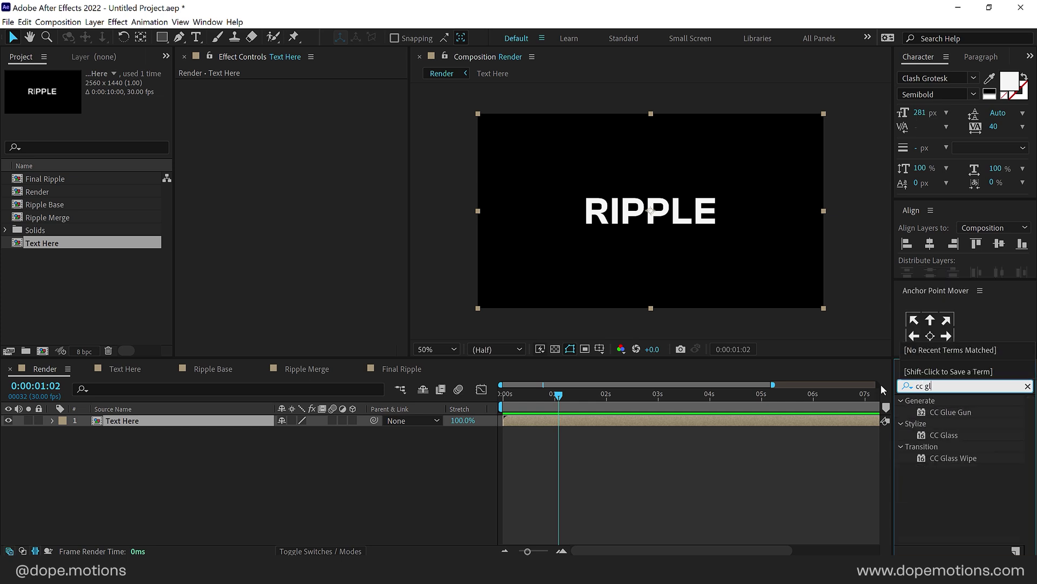
pyautogui.doubleClick(942, 412)
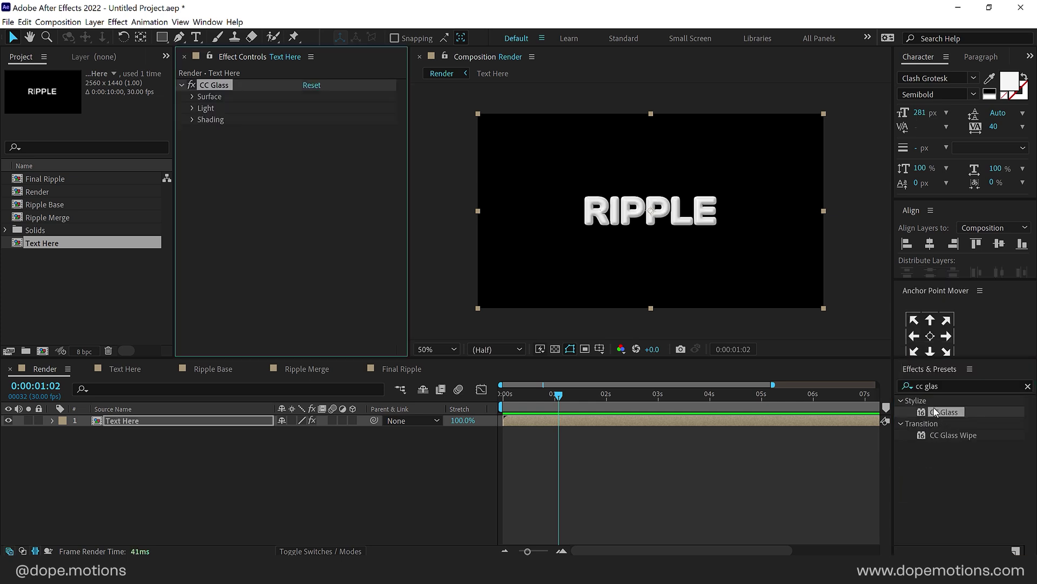
pyautogui.click(193, 96)
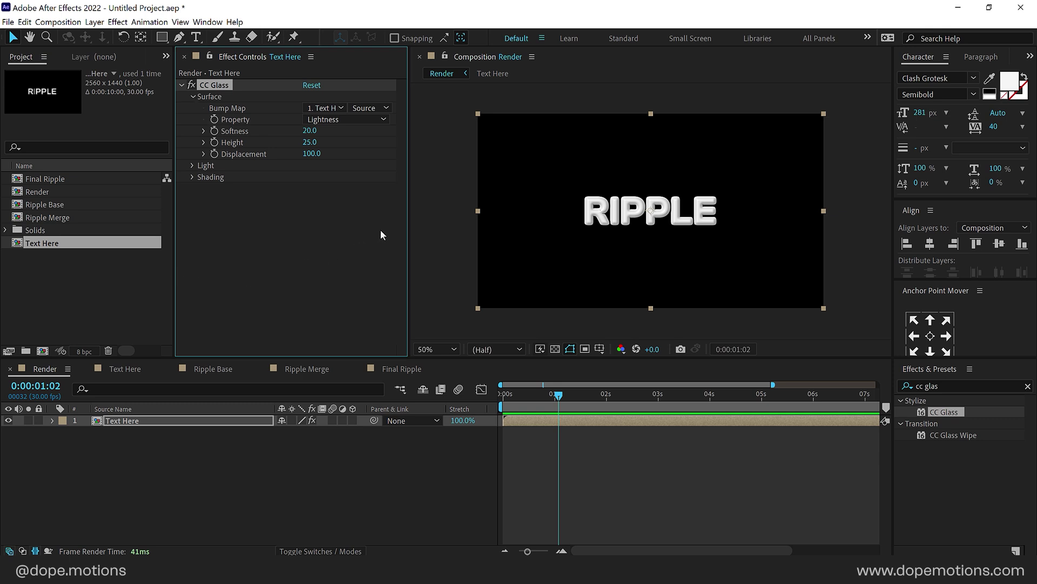
pyautogui.moveTo(409, 225); pyautogui.dragTo(456, 225)
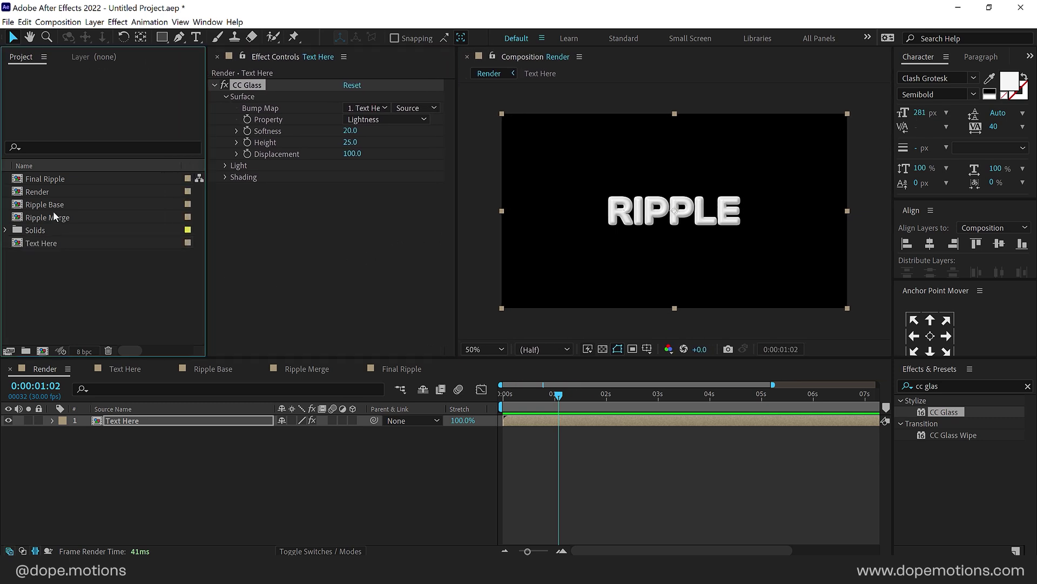
# Add Final Ripple and Ripple Merge above Text Here in Render, hide both, and order Ripple Merge above Final Ripple.
pyautogui.click(57, 181)
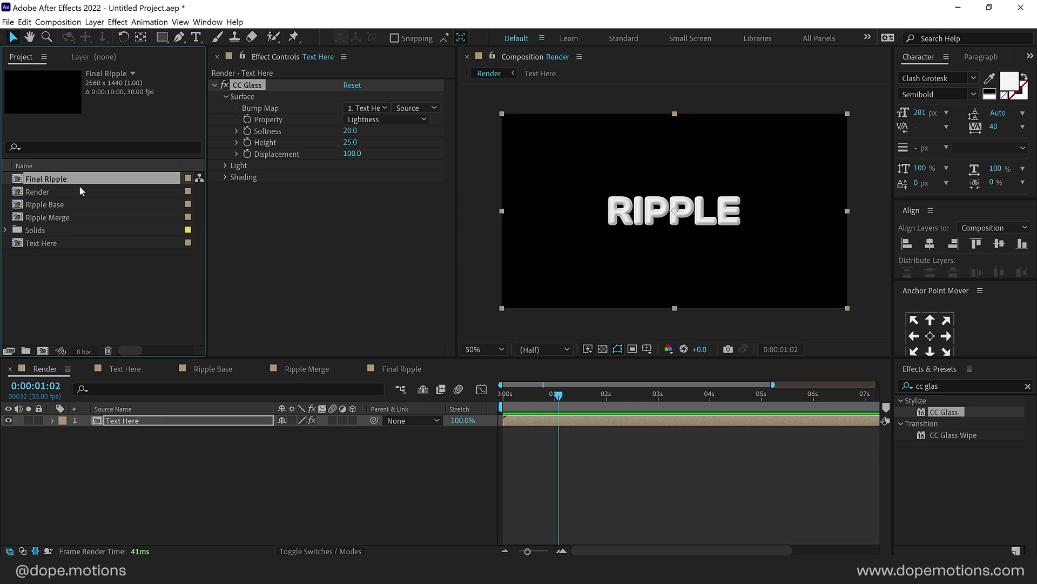
pyautogui.keyDown('ctrl'); pyautogui.click(61, 217); pyautogui.keyUp('ctrl')
pyautogui.moveTo(69, 215); pyautogui.dragTo(128, 426)
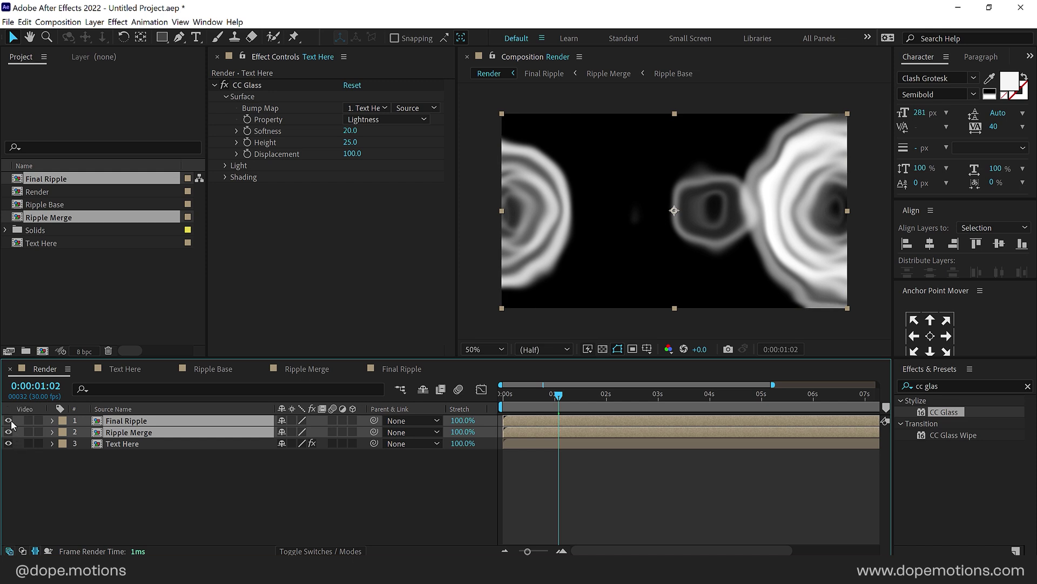
pyautogui.moveTo(10, 421); pyautogui.dragTo(9, 432)
pyautogui.moveTo(125, 421); pyautogui.dragTo(128, 434)
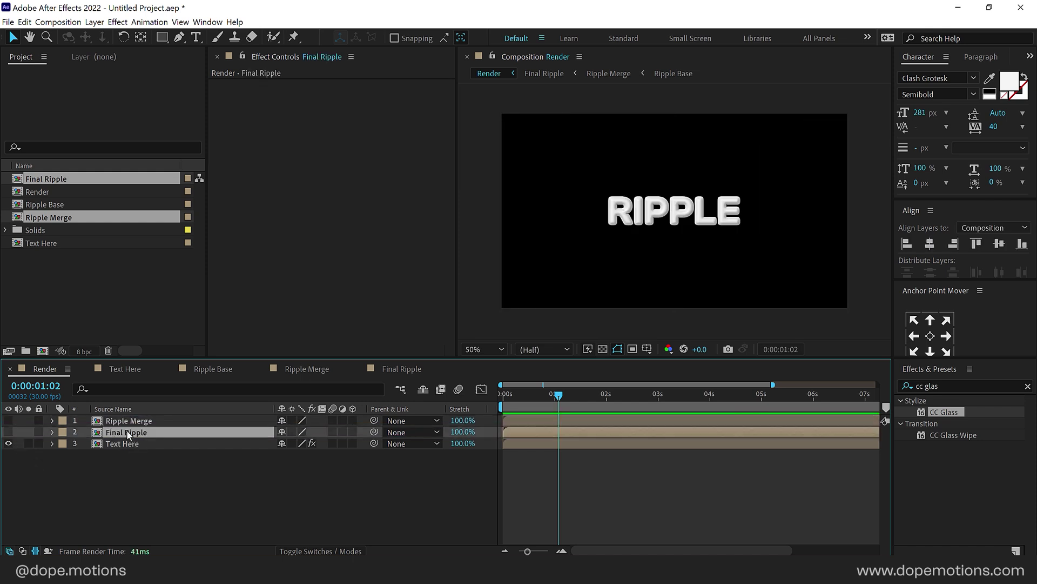
# Set the bump map of the Text Here layer's CC Glass to Ripple Merge and scrub through the result.
pyautogui.click(139, 444)
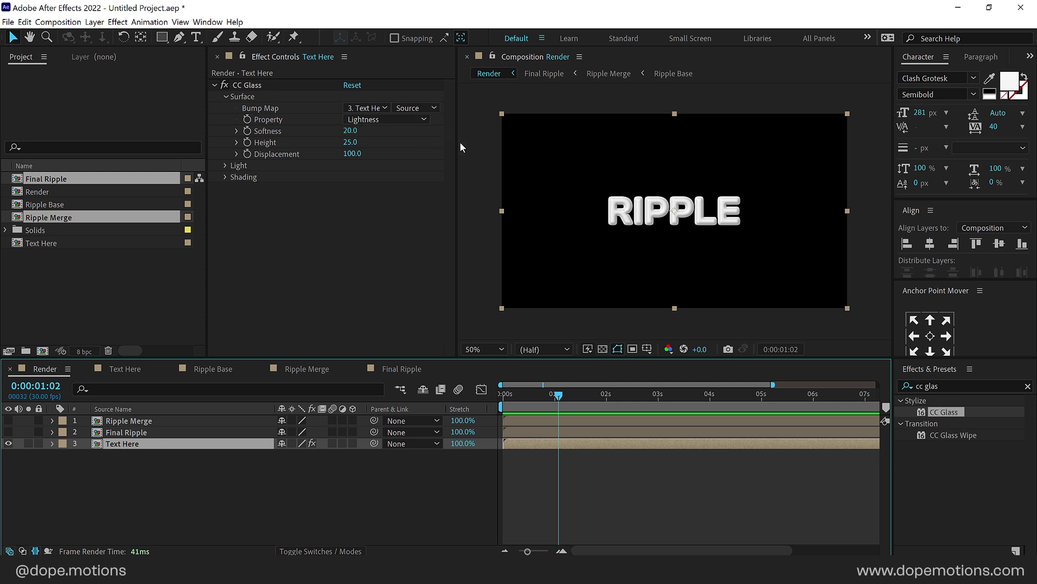
pyautogui.moveTo(458, 143); pyautogui.dragTo(502, 144)
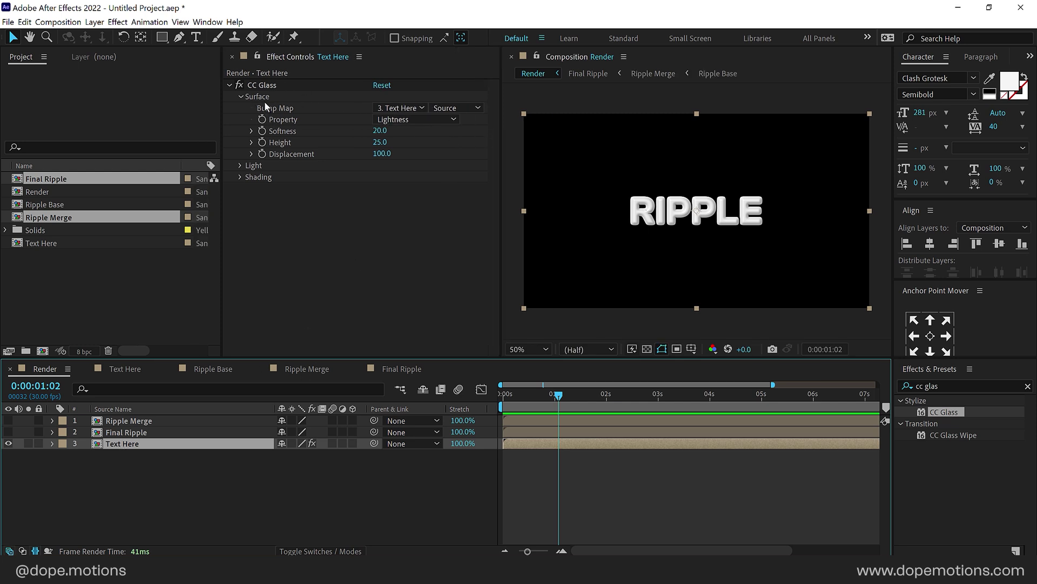
pyautogui.click(399, 108)
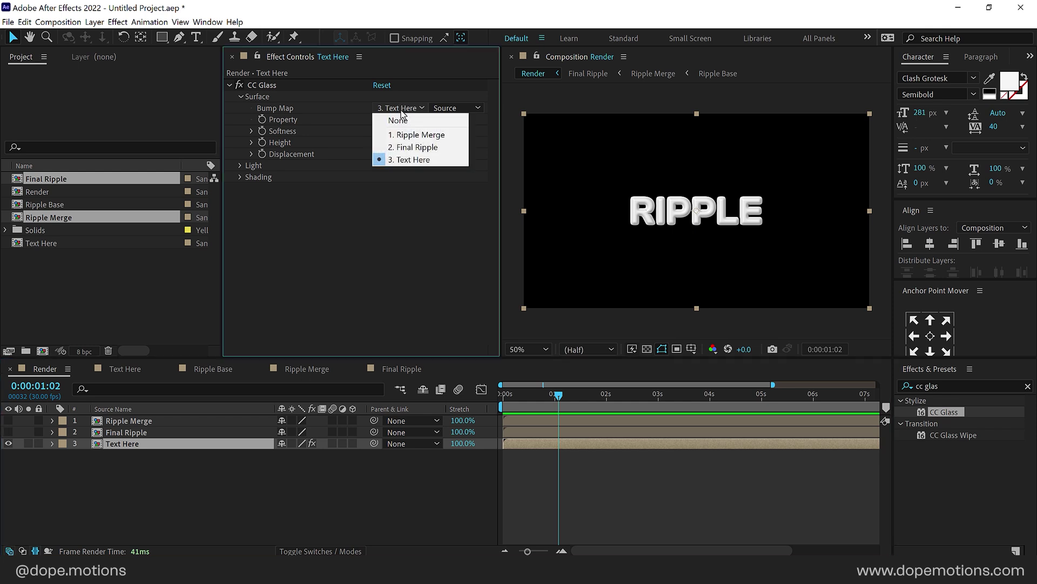
pyautogui.click(414, 135)
pyautogui.moveTo(529, 399); pyautogui.dragTo(562, 396)
pyautogui.press('/')
pyautogui.press('/')
# Set the Text Here layer's CC Glass softness to 100, height to 70 and displacement to 10, and scrub to check it.
pyautogui.click(381, 130)
pyautogui.write('100')
pyautogui.press('Return')
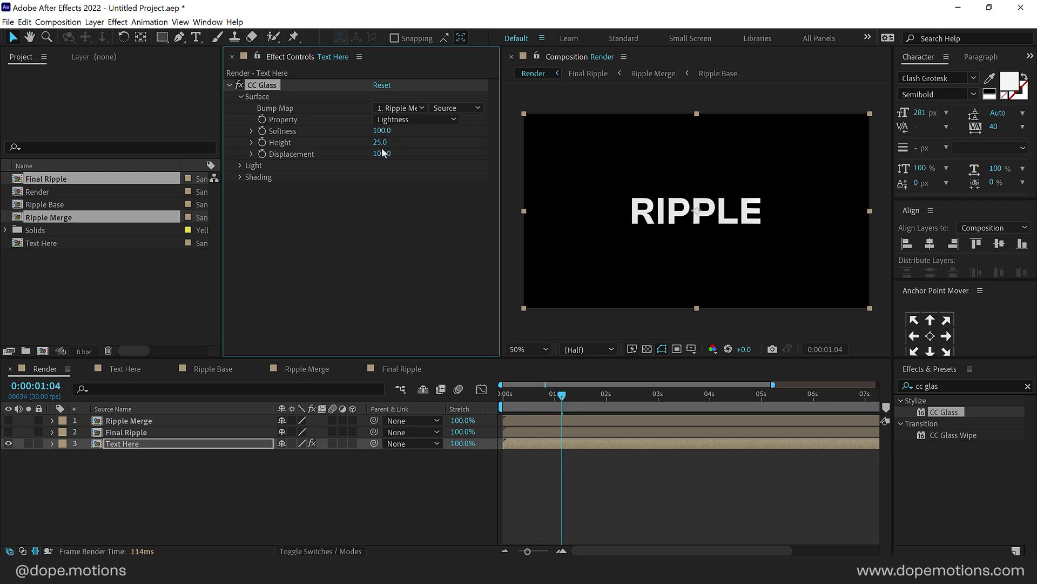
pyautogui.click(380, 143)
pyautogui.write('70')
pyautogui.click(382, 154)
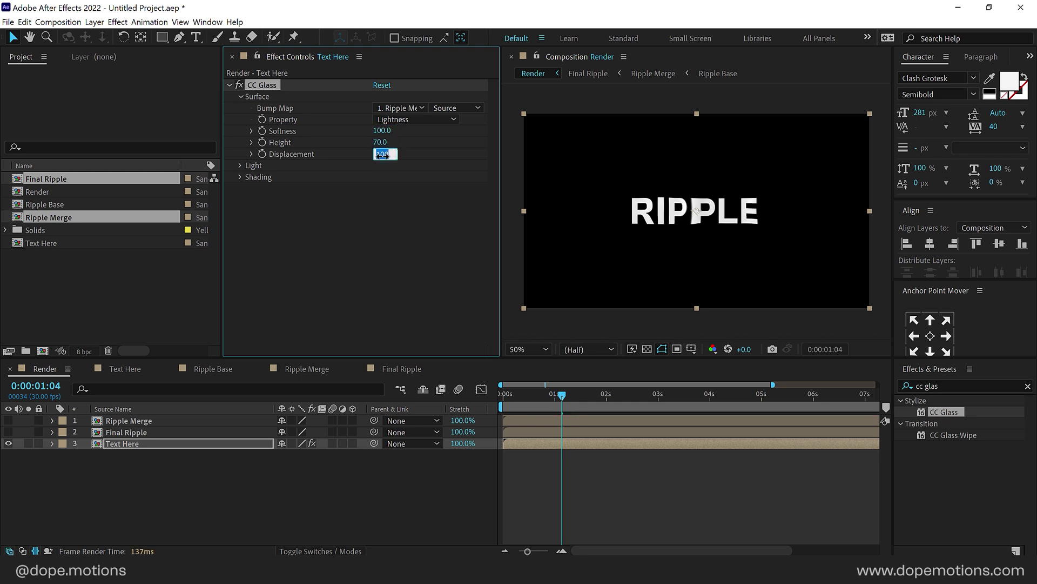
pyautogui.write('10')
pyautogui.press('Return')
pyautogui.moveTo(562, 395)
pyautogui.mouseDown()
pyautogui.moveTo(598, 406)
pyautogui.moveTo(567, 399)
pyautogui.mouseUp()
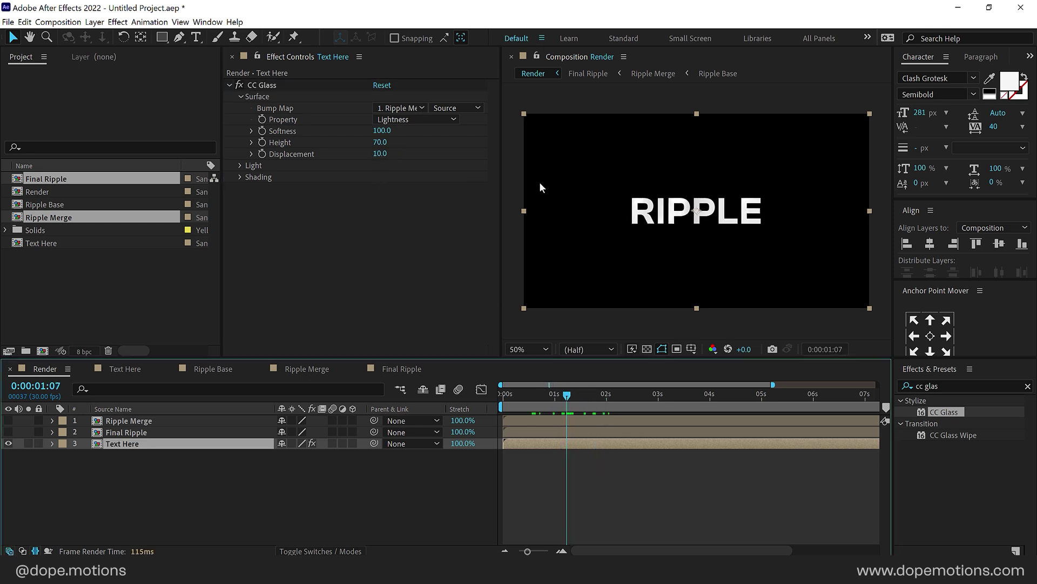
# Show the Final Ripple layer in Render, set its blending mode to Stencil Luma, and scrub through the text reveal.
pyautogui.click(162, 468)
pyautogui.click(130, 433)
pyautogui.click(9, 432)
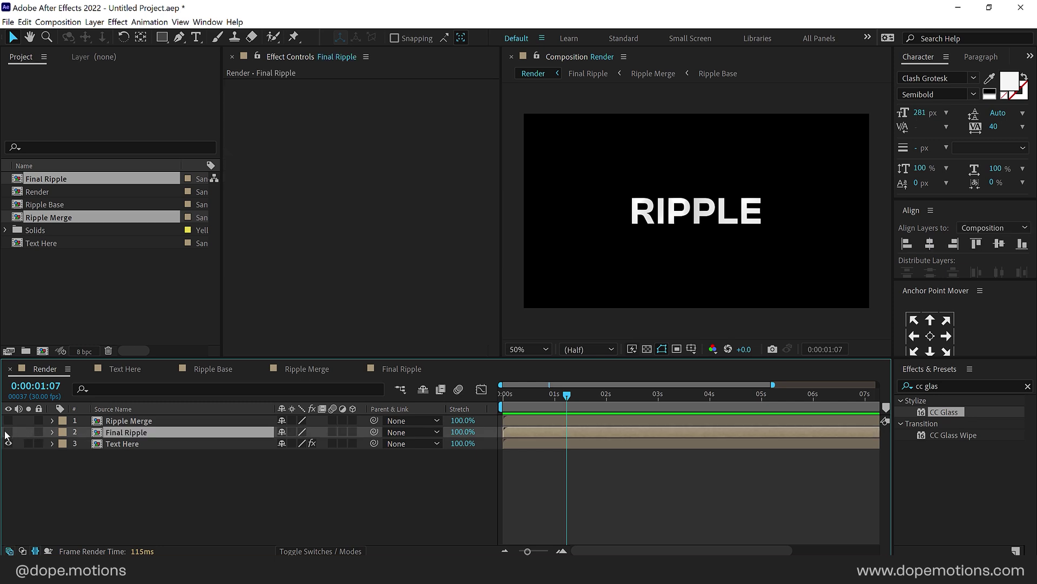
pyautogui.click(315, 551)
pyautogui.click(310, 434)
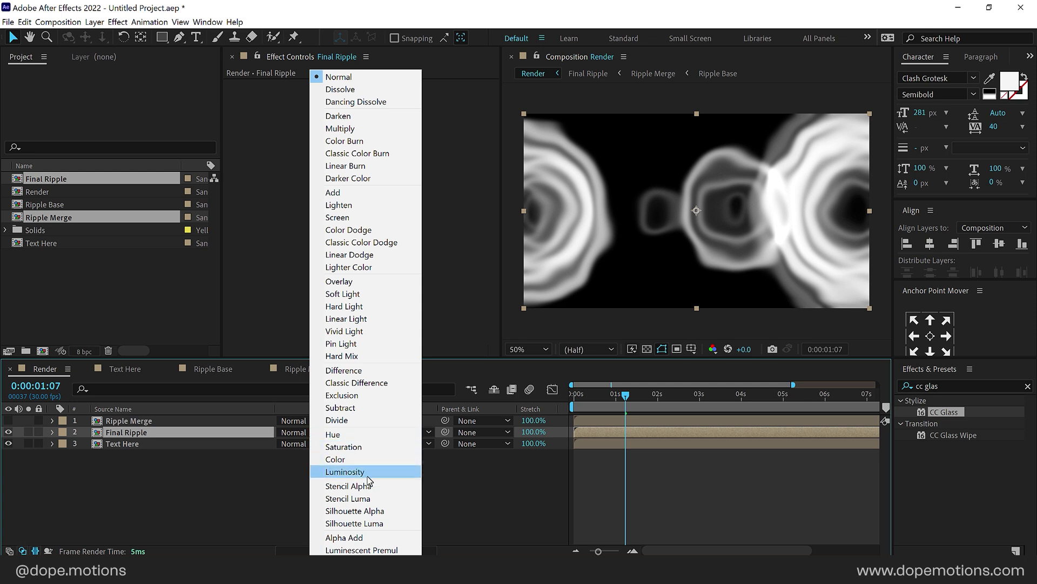
pyautogui.click(371, 497)
pyautogui.moveTo(625, 395); pyautogui.dragTo(662, 399)
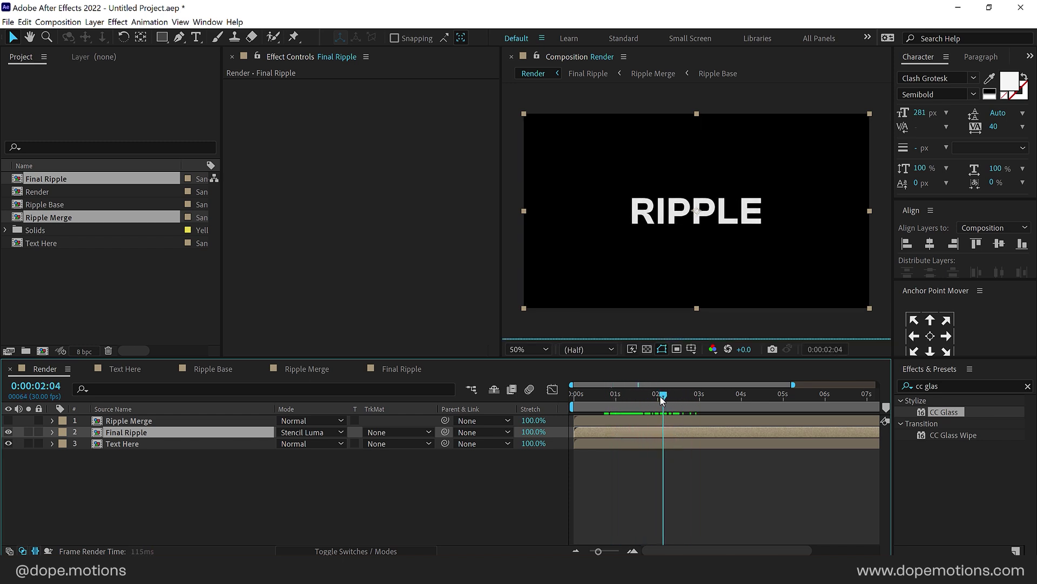
# Add a new adjustment layer at the top of the Render composition and rename it FX.
pyautogui.rightClick(173, 502)
pyautogui.moveTo(274, 377)
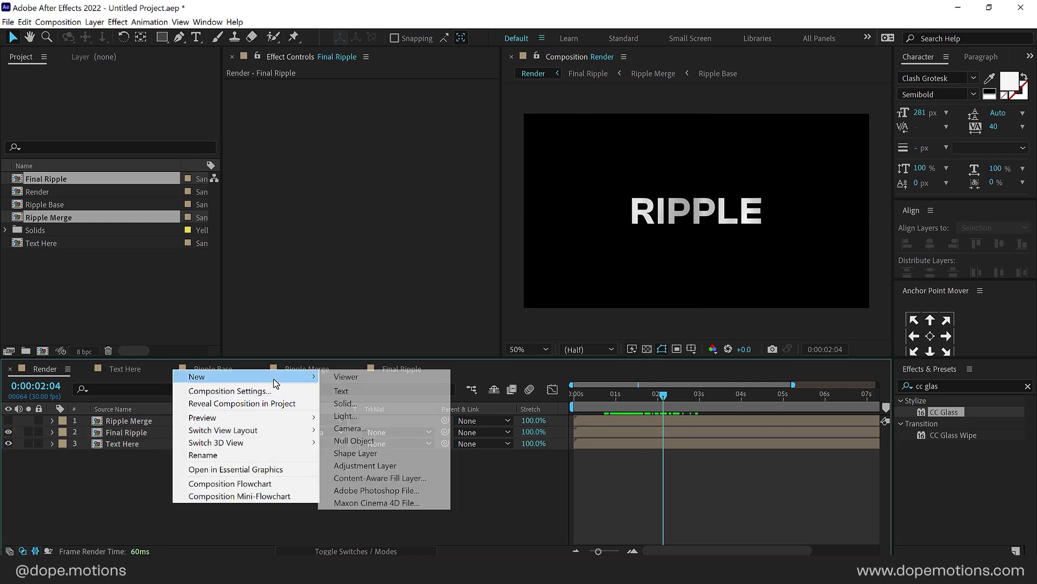
pyautogui.click(368, 464)
pyautogui.press('Return')
pyautogui.write('FX')
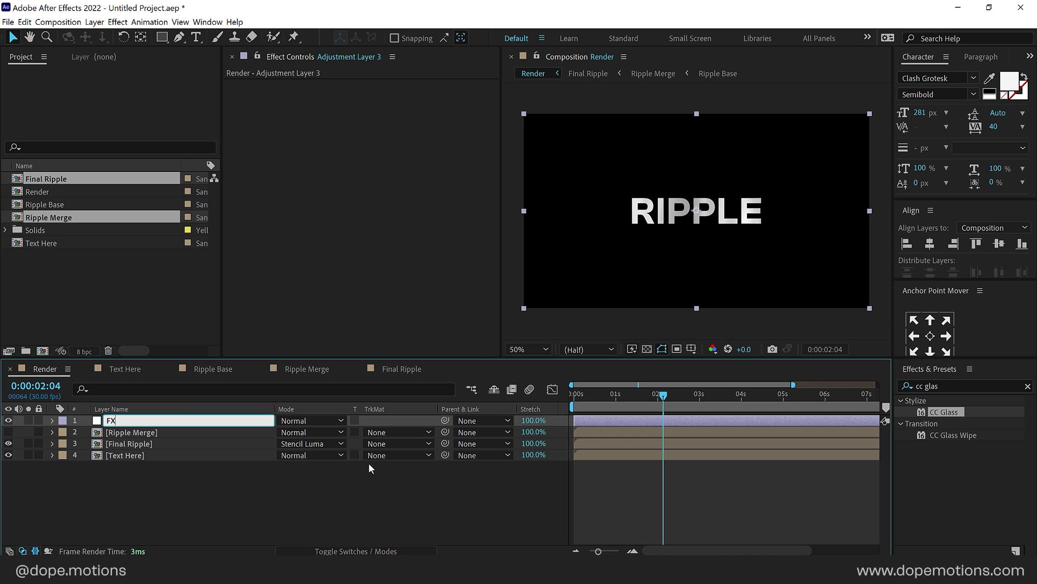
pyautogui.press('Return')
# Apply CC Glass to the FX adjustment layer and set its bump map to Final Ripple.
pyautogui.click(918, 386)
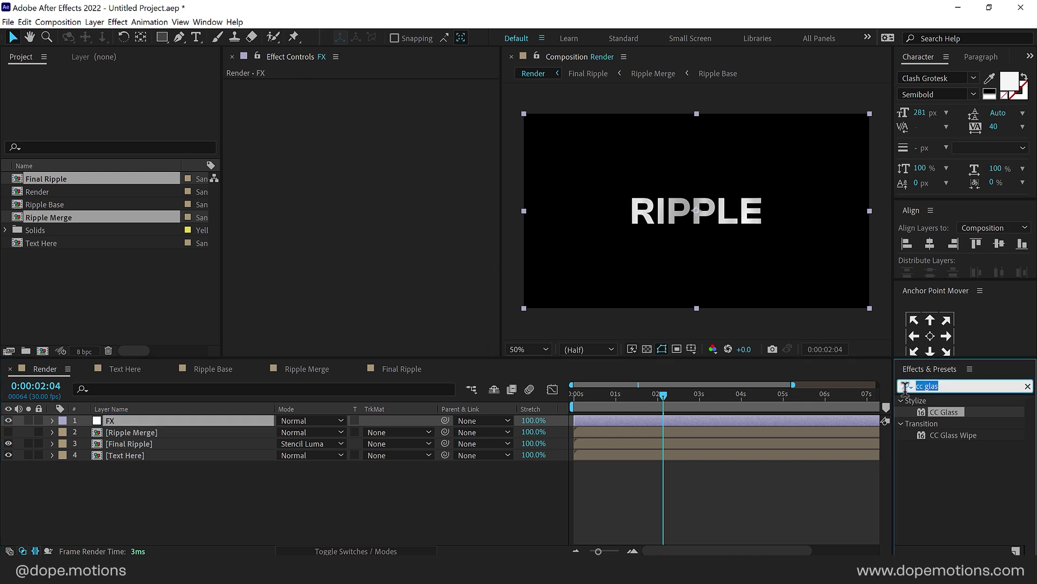
pyautogui.moveTo(953, 415); pyautogui.dragTo(329, 109)
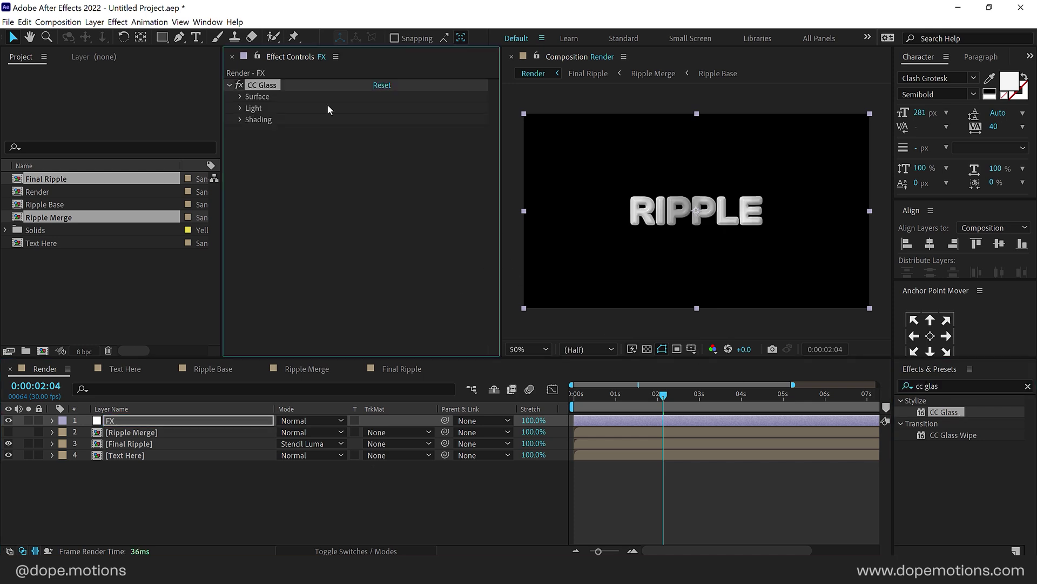
pyautogui.click(242, 97)
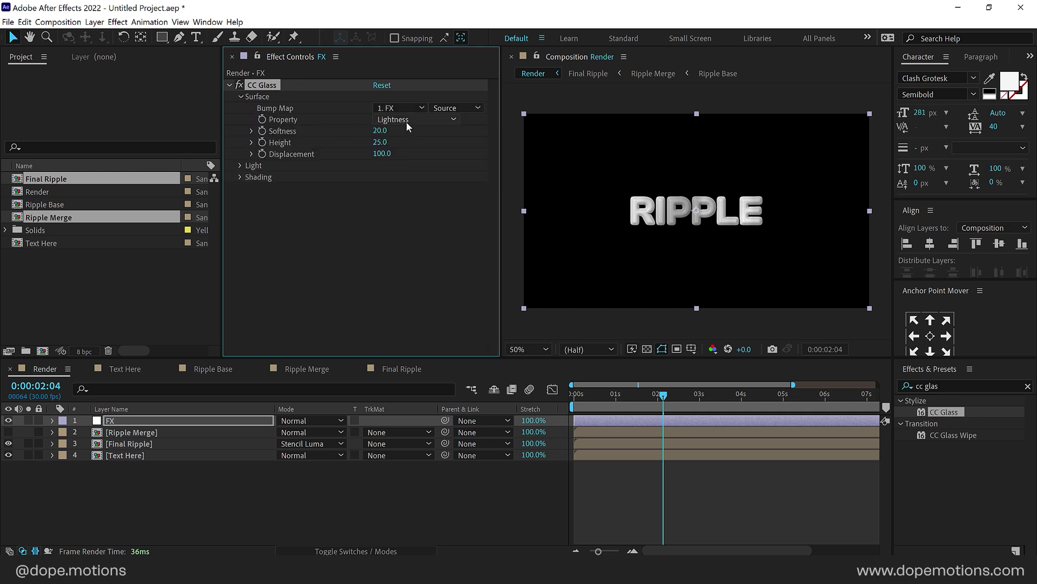
pyautogui.click(400, 108)
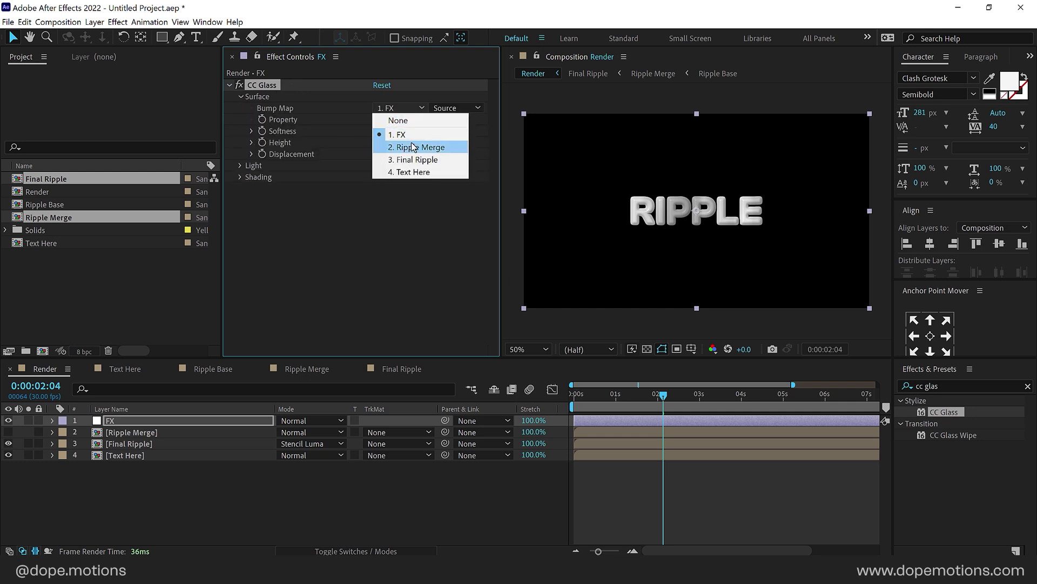
pyautogui.click(416, 160)
# Set the FX layer's CC Glass softness to 80, height to 70 and displacement to 300, and preview the animation.
pyautogui.click(380, 131)
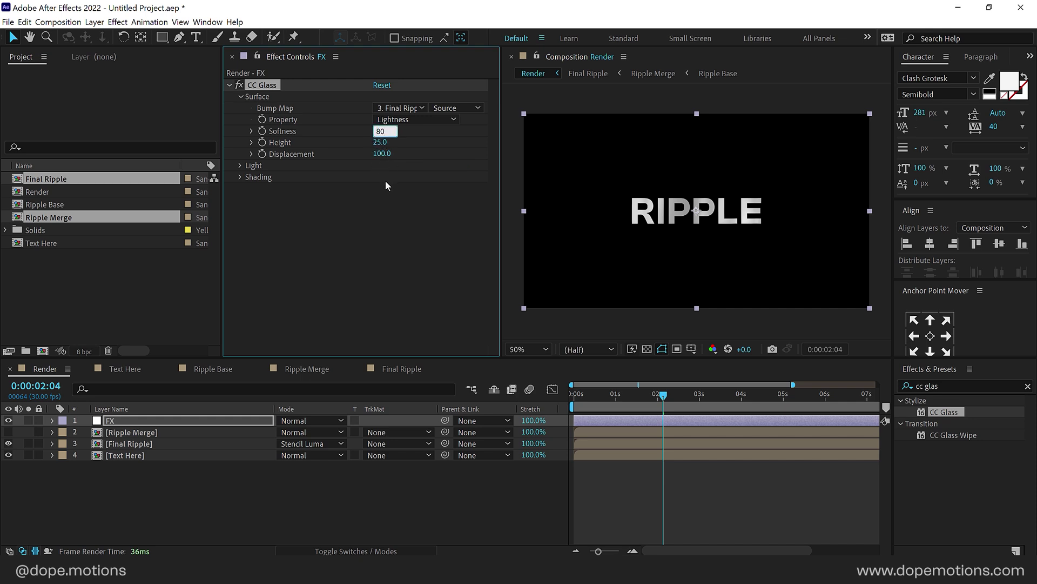
pyautogui.click(380, 142)
pyautogui.write('70')
pyautogui.press('Return')
pyautogui.click(382, 154)
pyautogui.write('300')
pyautogui.press('Return')
pyautogui.moveTo(597, 394)
pyautogui.mouseDown()
pyautogui.moveTo(697, 396)
pyautogui.moveTo(598, 394)
pyautogui.mouseUp()
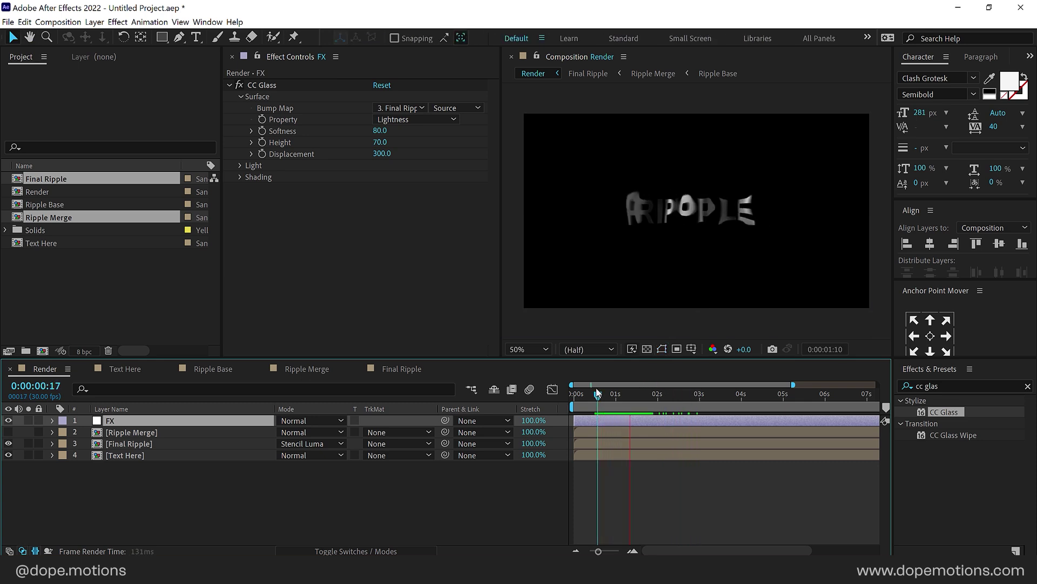
pyautogui.moveTo(598, 398); pyautogui.dragTo(662, 397)
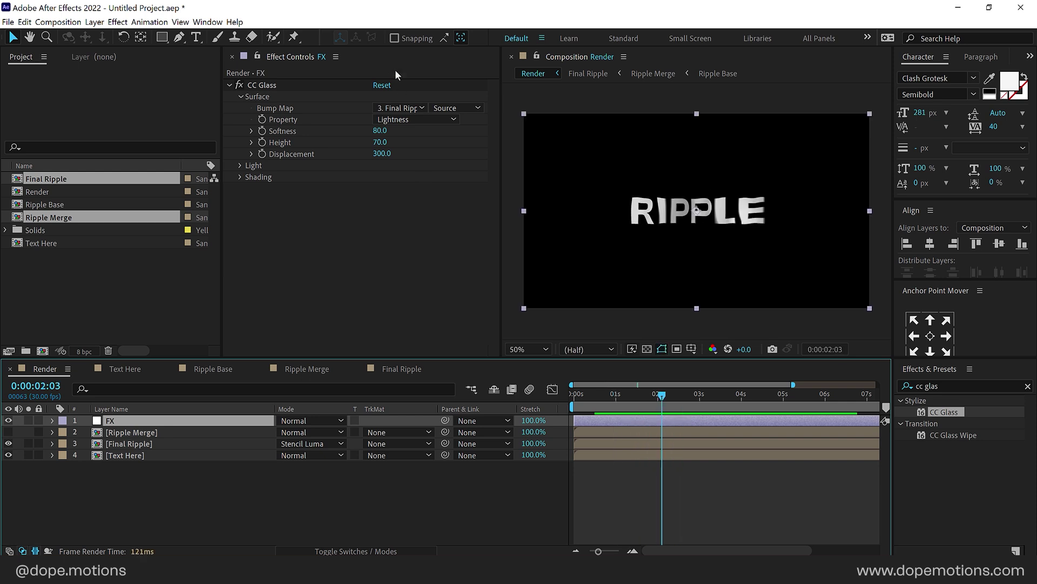
# Set the light height of the FX layer's CC Glass effect to 75.
pyautogui.click(240, 166)
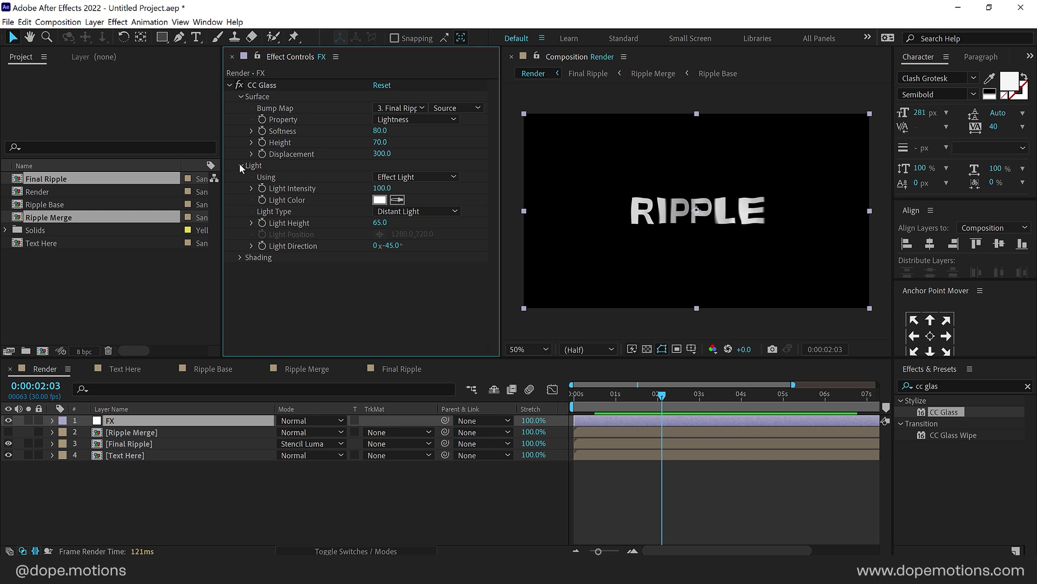
pyautogui.click(380, 222)
pyautogui.press('Return')
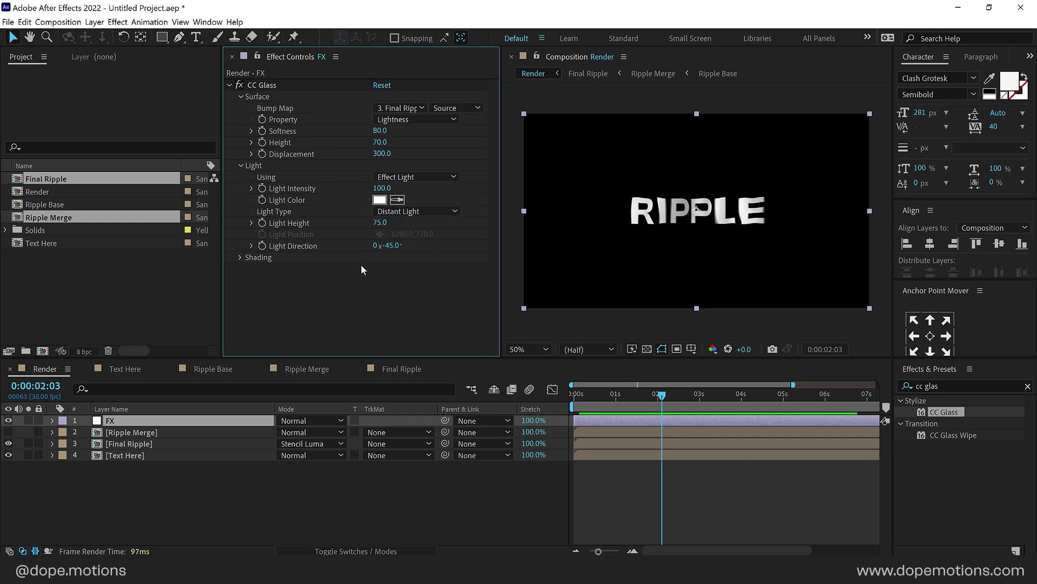
# Set the FX layer's CC Glass shading to 35 ambient, 65 specular and 0.080 roughness.
pyautogui.click(240, 258)
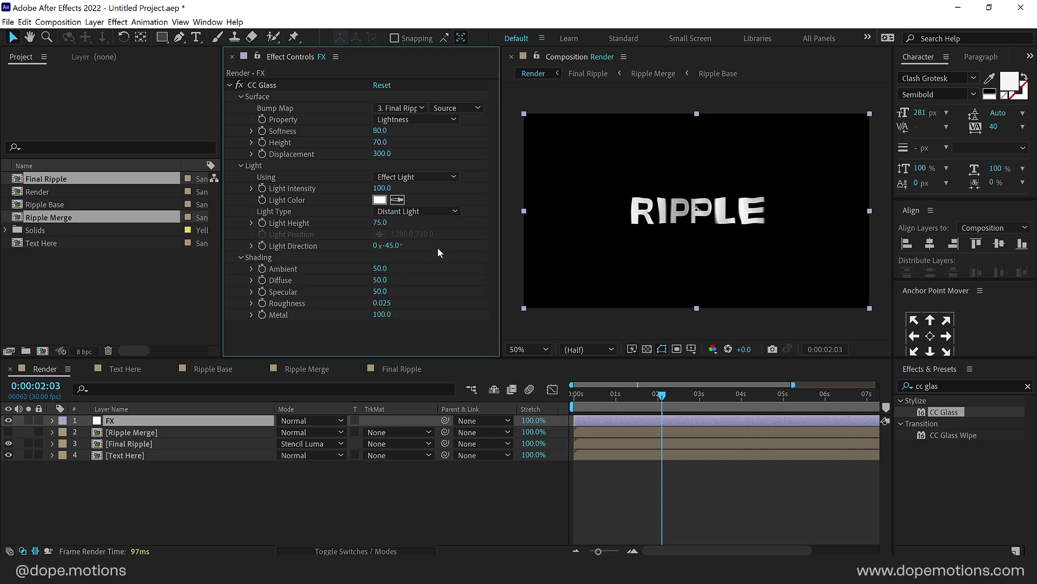
pyautogui.click(379, 268)
pyautogui.write('35')
pyautogui.press('Return')
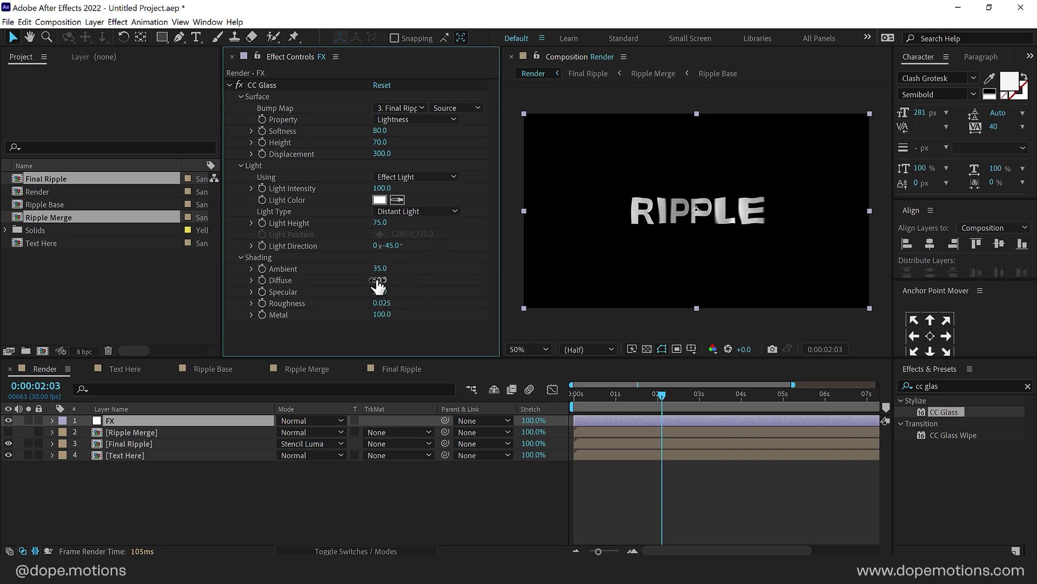
pyautogui.click(381, 292)
pyautogui.write('65')
pyautogui.press('Return')
pyautogui.click(384, 303)
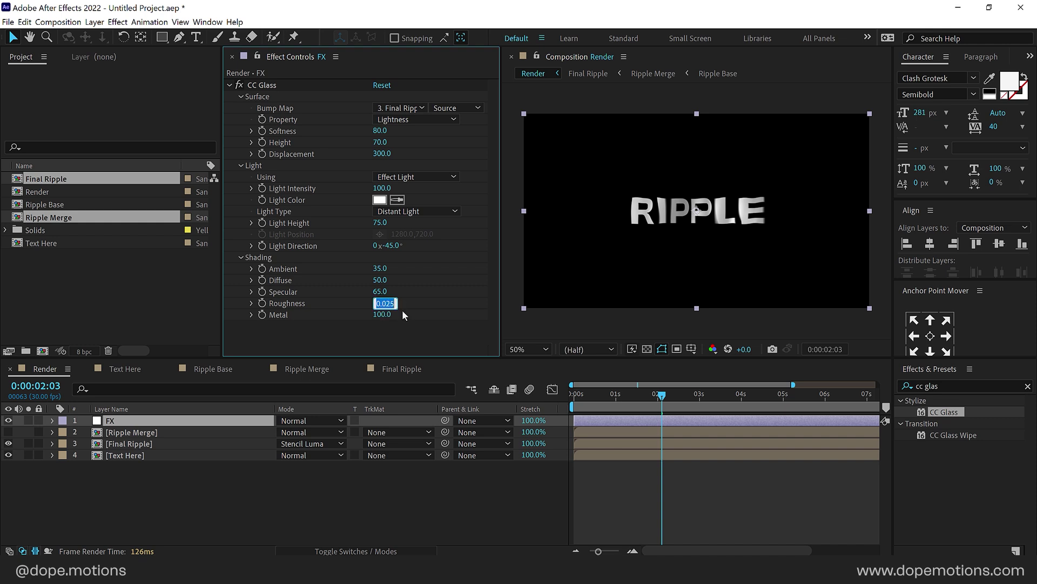
pyautogui.moveTo(384, 304); pyautogui.dragTo(410, 304)
pyautogui.press('Return')
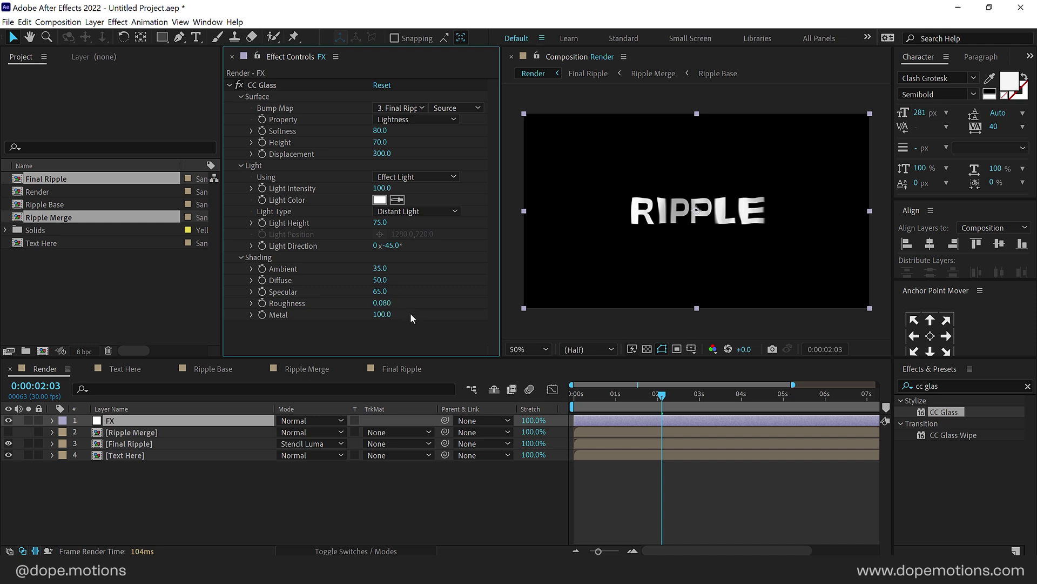
# Set the metal value of the FX layer's CC Glass shading to 70 and check the animation around two seconds.
pyautogui.click(383, 314)
pyautogui.write('70')
pyautogui.press('Return')
pyautogui.moveTo(616, 398); pyautogui.dragTo(660, 403)
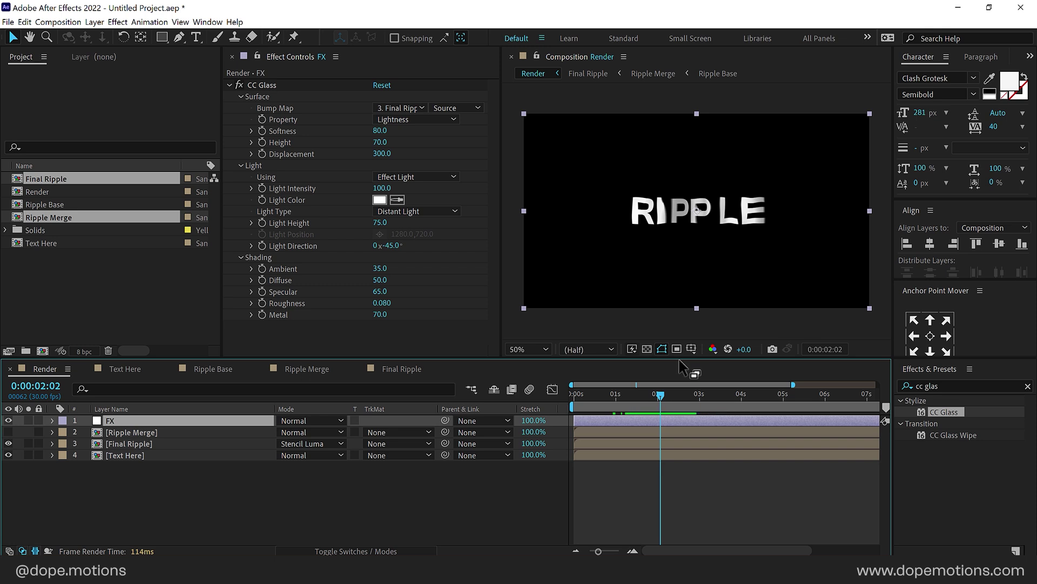
# Duplicate the Text Here layer and apply the Shift Channels effect to the lower copy.
pyautogui.click(125, 456)
pyautogui.hotkey('ctrl', 'd')
pyautogui.click(125, 467)
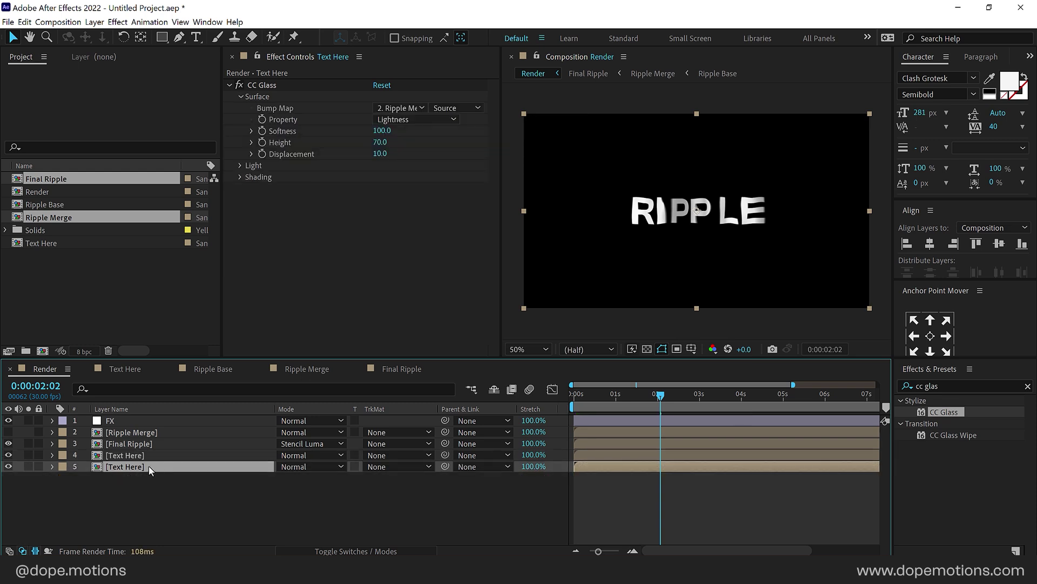
pyautogui.click(942, 386)
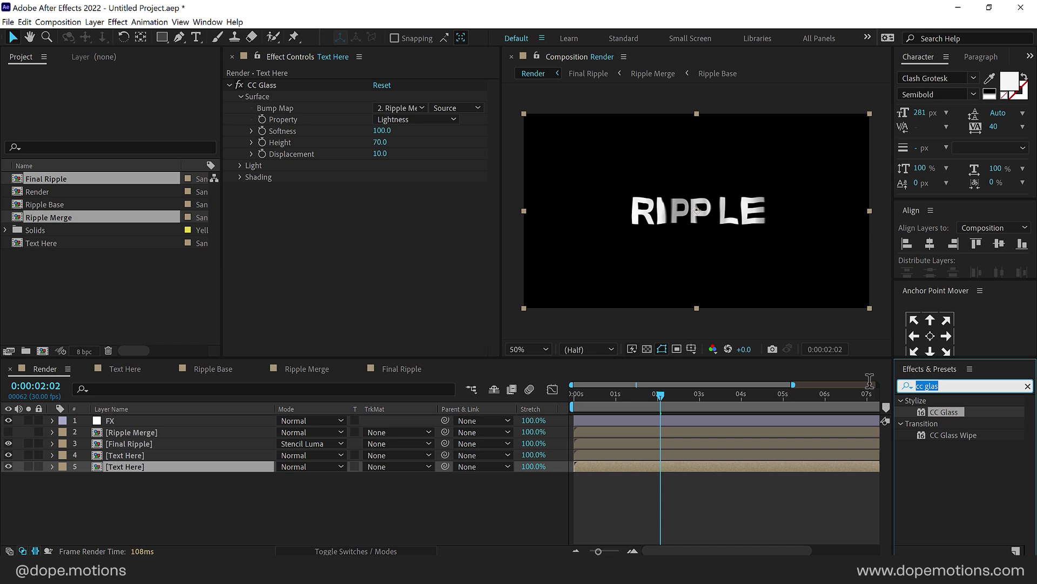
pyautogui.write('shif')
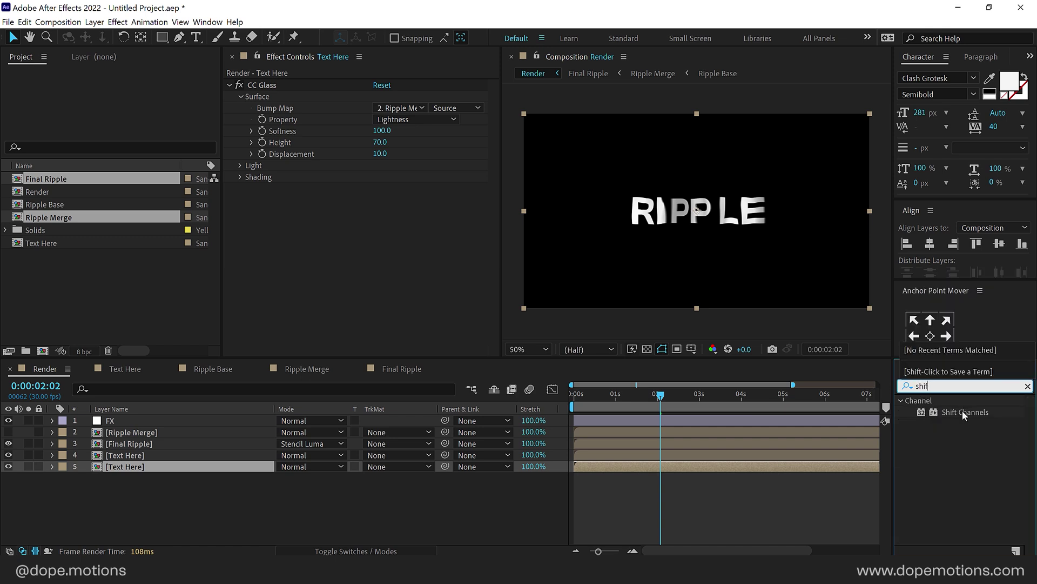
pyautogui.doubleClick(962, 412)
# Set the lower text copy's red and blue channels to Full Off in Shift Channels and check that layer in isolation.
pyautogui.click(416, 211)
pyautogui.click(400, 338)
pyautogui.click(389, 236)
pyautogui.click(401, 359)
pyautogui.click(28, 466)
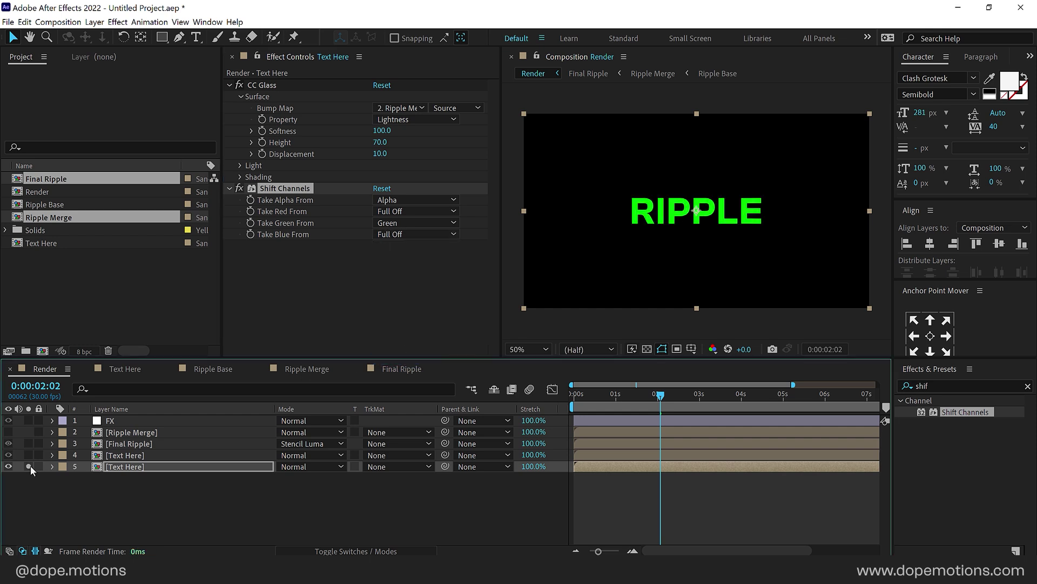
pyautogui.click(28, 466)
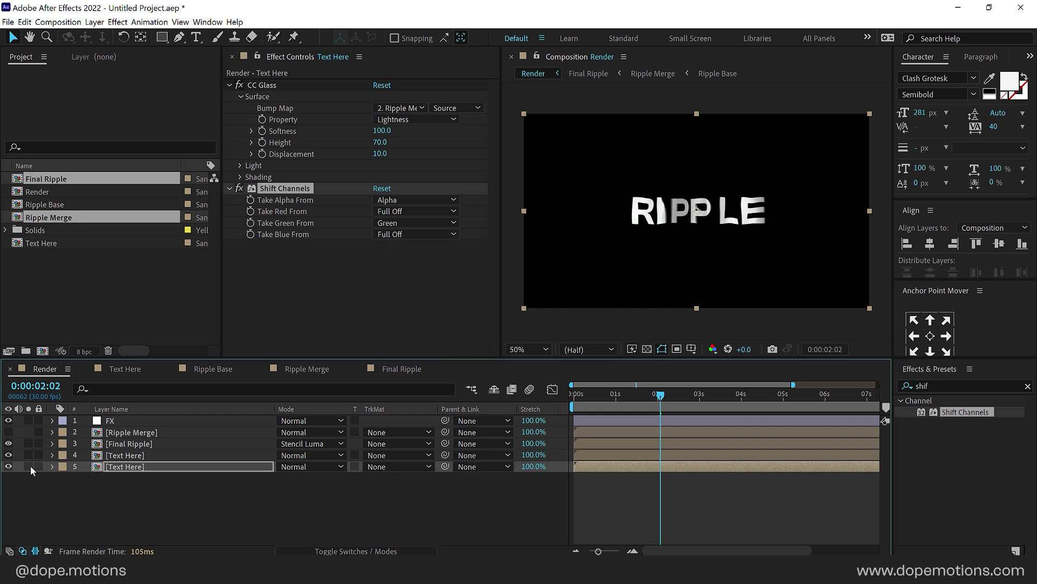
# Try stronger CC Glass values on the green text copy and set its softness to 110.
pyautogui.moveTo(380, 142); pyautogui.dragTo(410, 145)
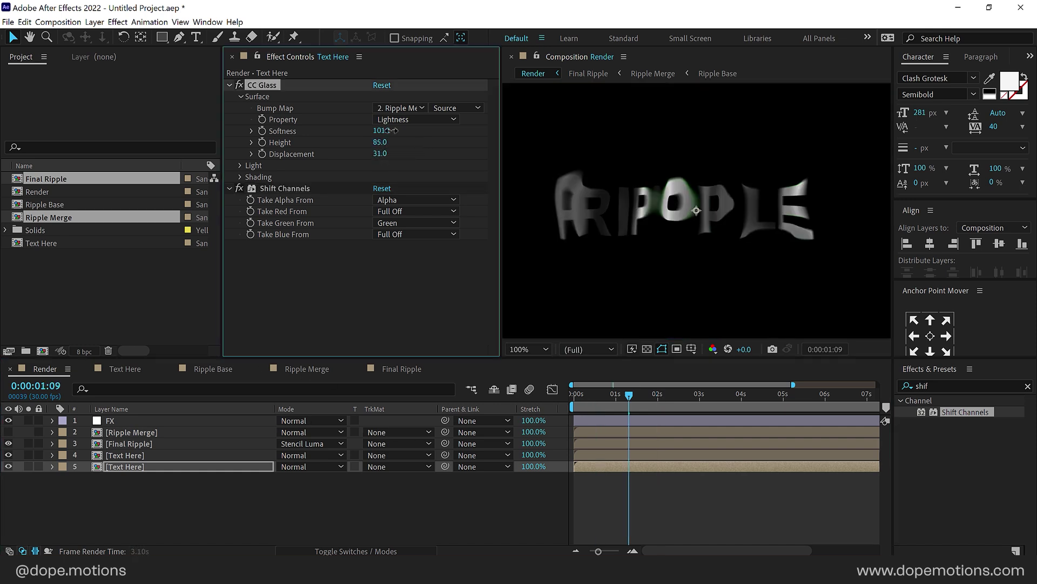
pyautogui.moveTo(390, 131); pyautogui.dragTo(399, 130)
pyautogui.press(',')
pyautogui.click(382, 131)
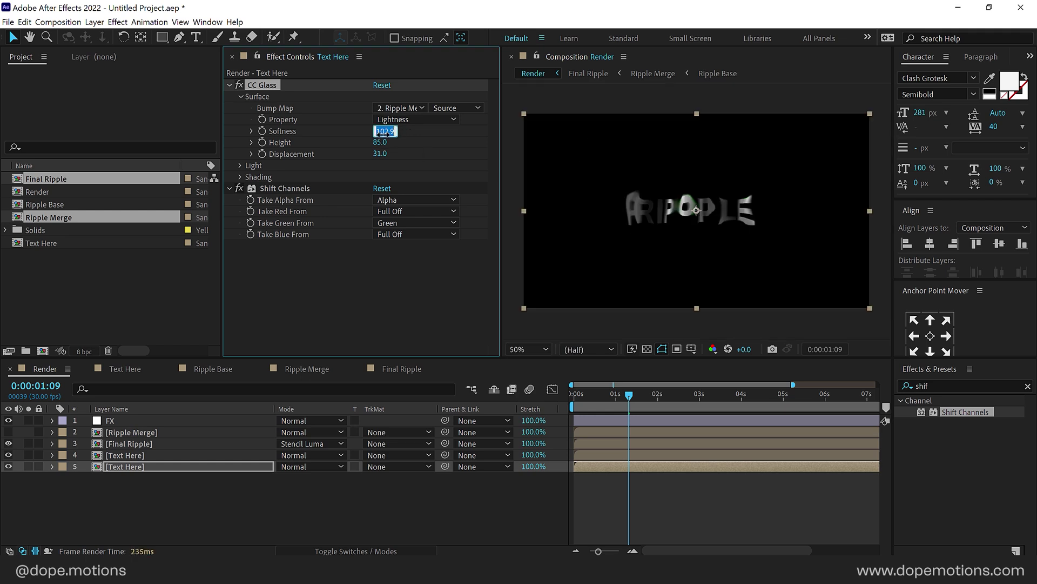
pyautogui.press('Return')
# Set the green text copy's CC Glass height to 50 and displacement to 300, and check several frames.
pyautogui.click(380, 142)
pyautogui.write('50')
pyautogui.press('Return')
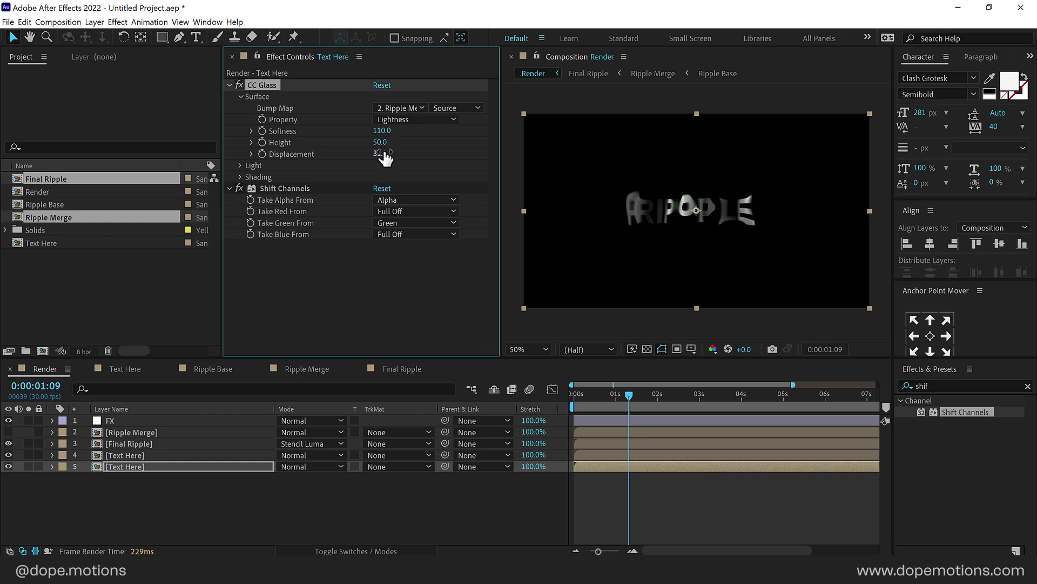
pyautogui.click(384, 154)
pyautogui.write('300')
pyautogui.press('Return')
pyautogui.click(598, 394)
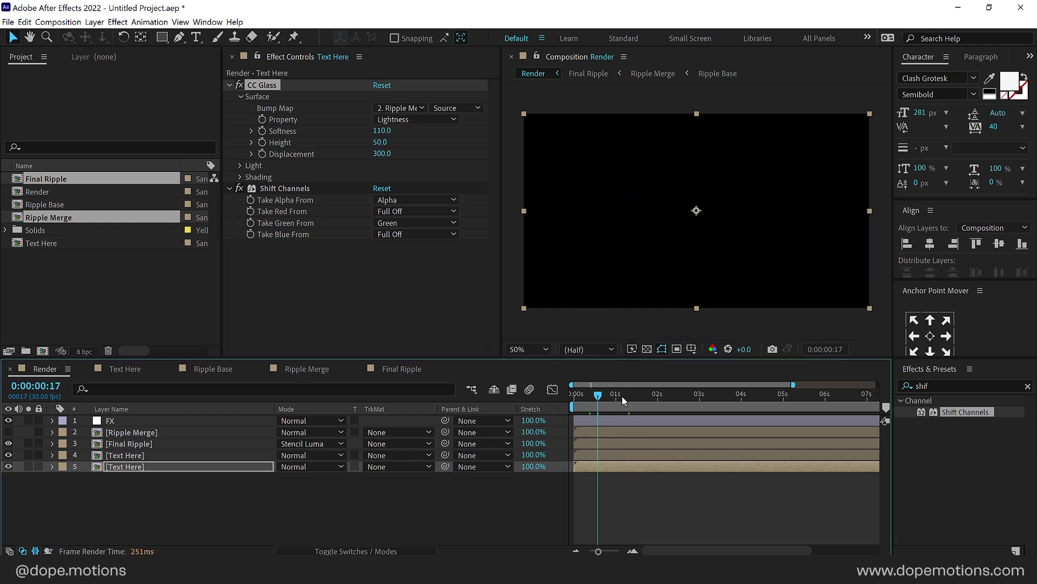
pyautogui.moveTo(621, 396); pyautogui.dragTo(638, 395)
# Duplicate the green text layer and make the copy red-only by taking red from Red and setting green to Full Off.
pyautogui.click(124, 467)
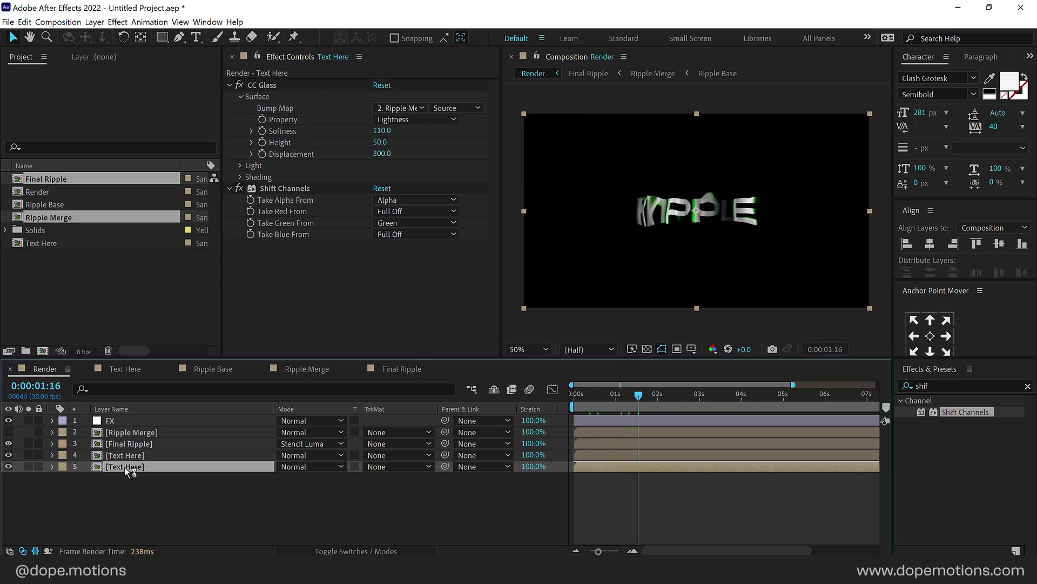
pyautogui.hotkey('ctrl', 'd')
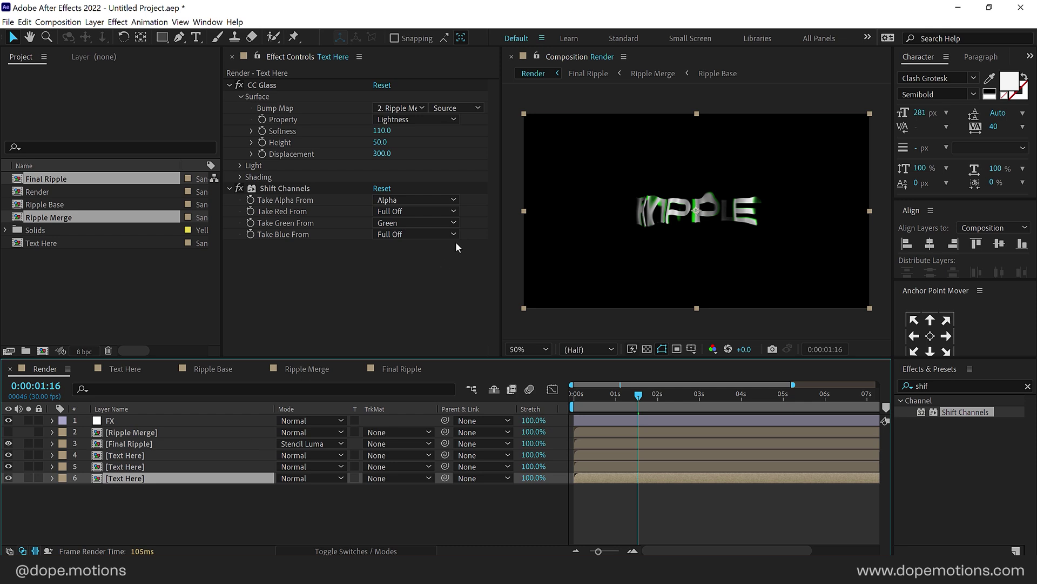
pyautogui.click(381, 222)
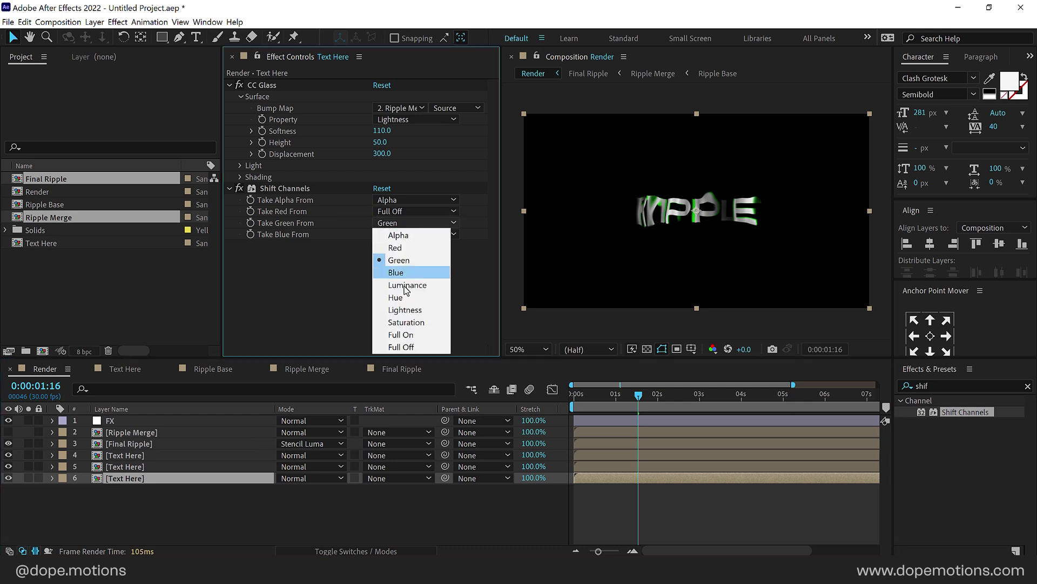
pyautogui.click(399, 347)
pyautogui.click(397, 209)
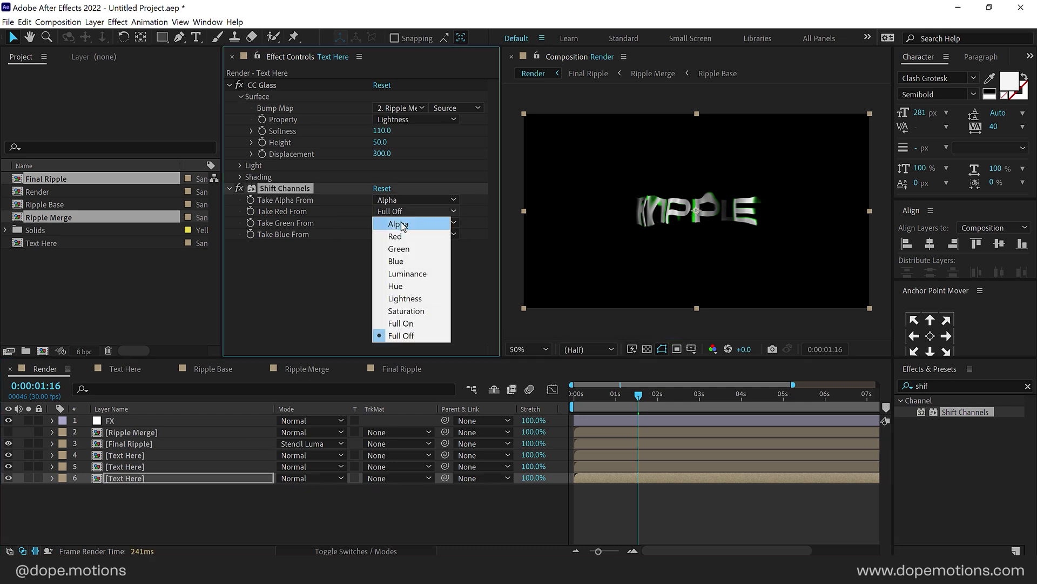
pyautogui.click(392, 233)
# Set the red text copy's CC Glass softness to 115 and height to 70, and preview the animation from the start.
pyautogui.click(381, 130)
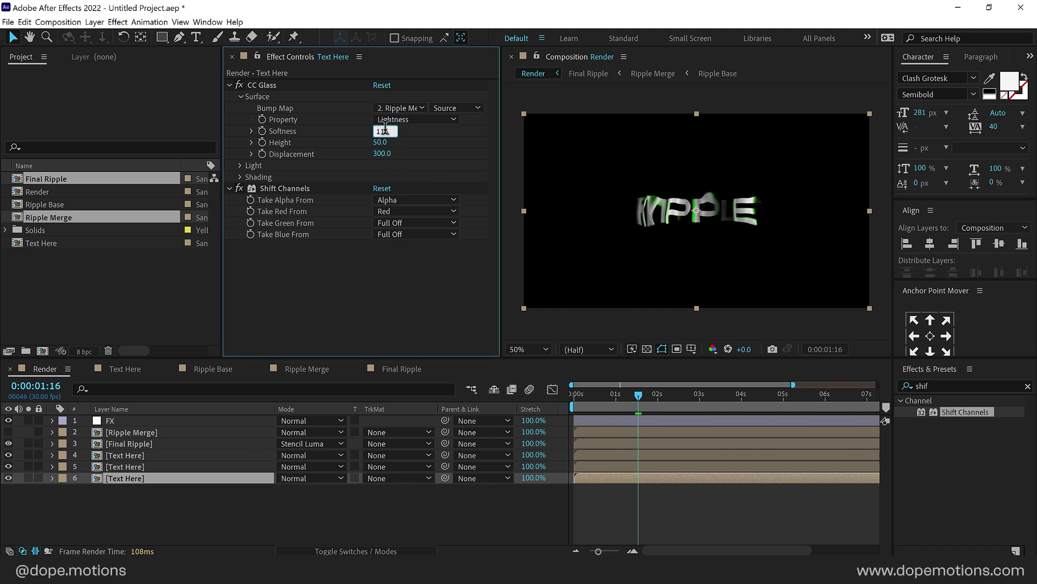
pyautogui.write('115')
pyautogui.press('Return')
pyautogui.moveTo(380, 141); pyautogui.dragTo(380, 141)
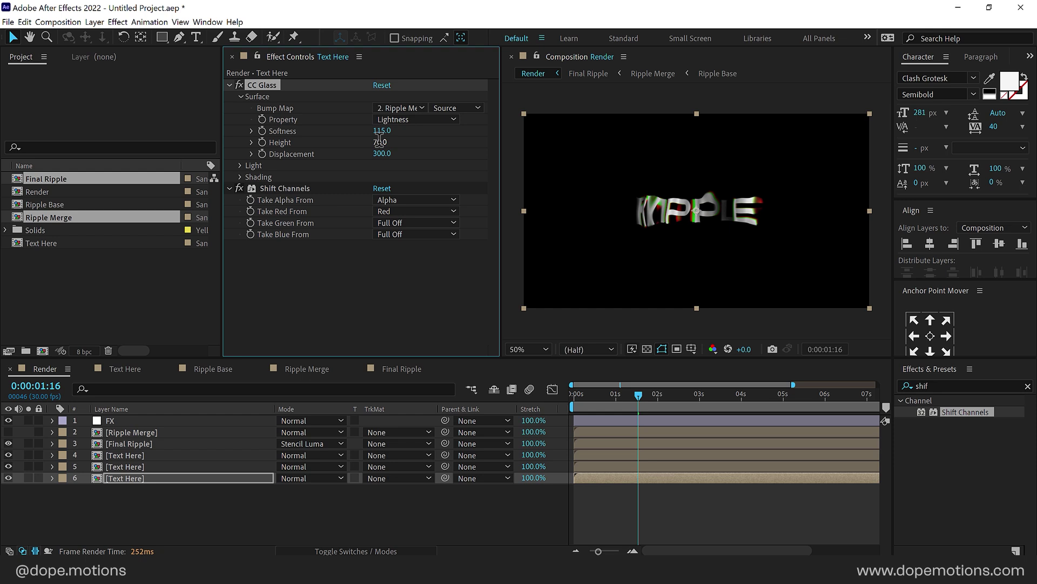
pyautogui.press('Home')
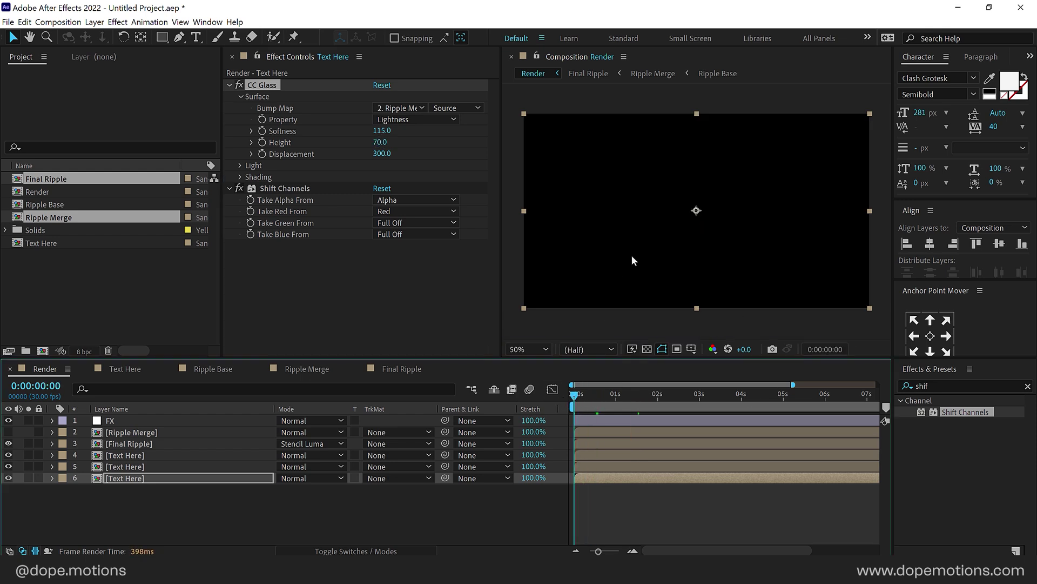
pyautogui.press('space')
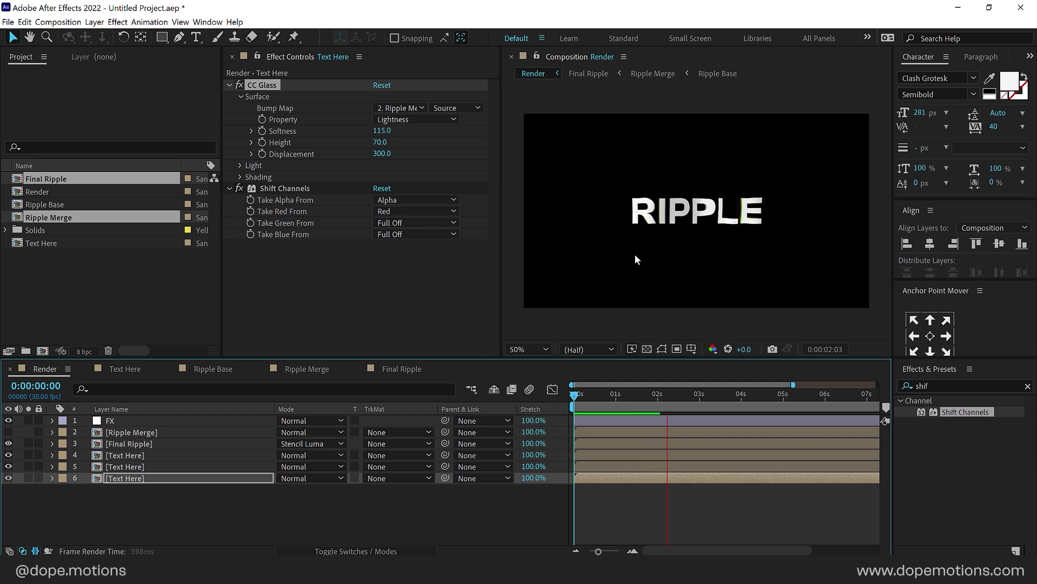
pyautogui.moveTo(609, 398); pyautogui.dragTo(655, 404)
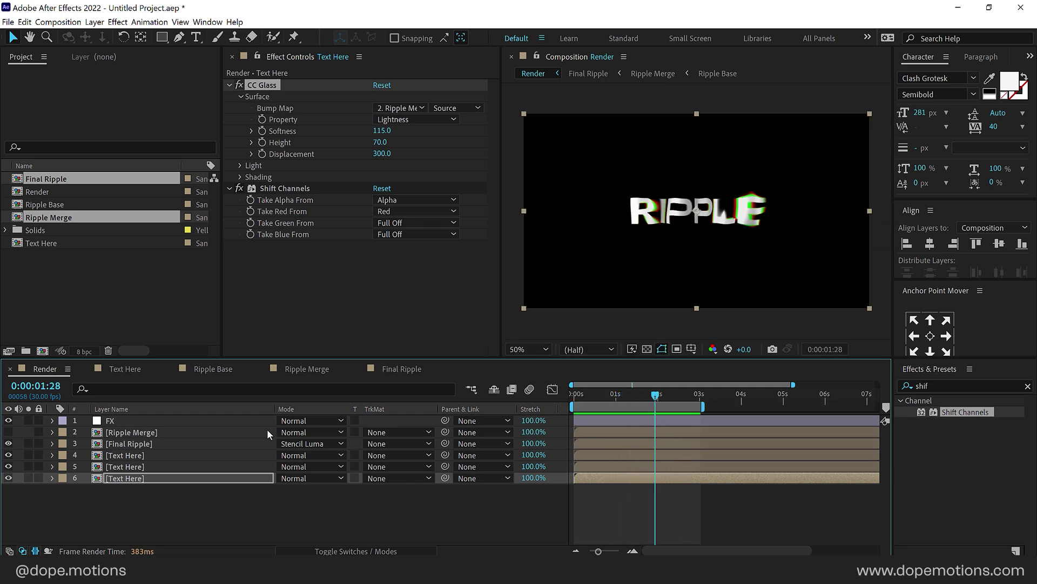
# Add an adjustment layer above all layers in Render and name it GLow.
pyautogui.click(157, 521)
pyautogui.rightClick(157, 522)
pyautogui.moveTo(172, 387)
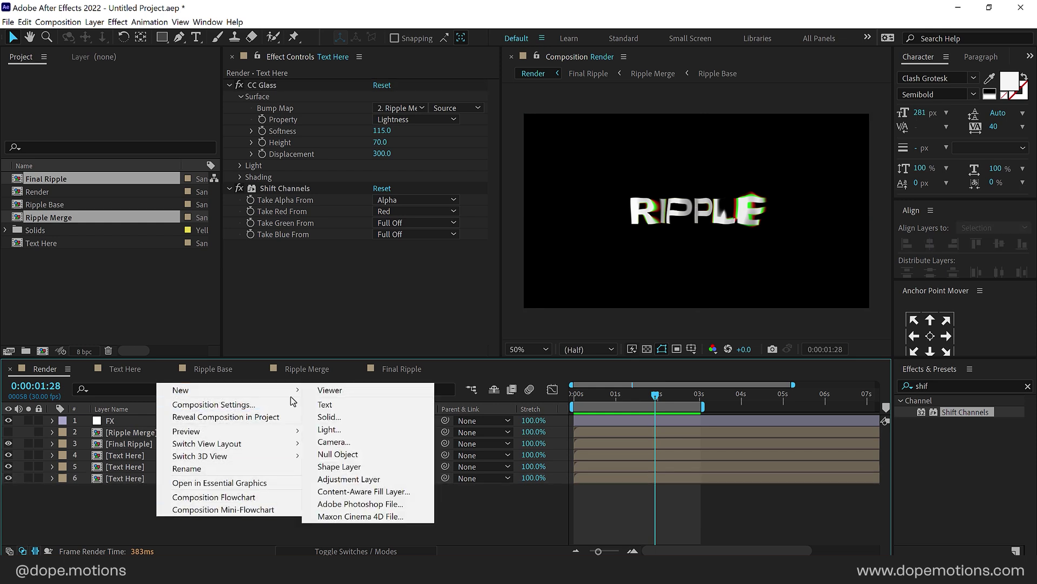
pyautogui.click(349, 479)
pyautogui.press('Return')
pyautogui.write('GLow')
pyautogui.press('Return')
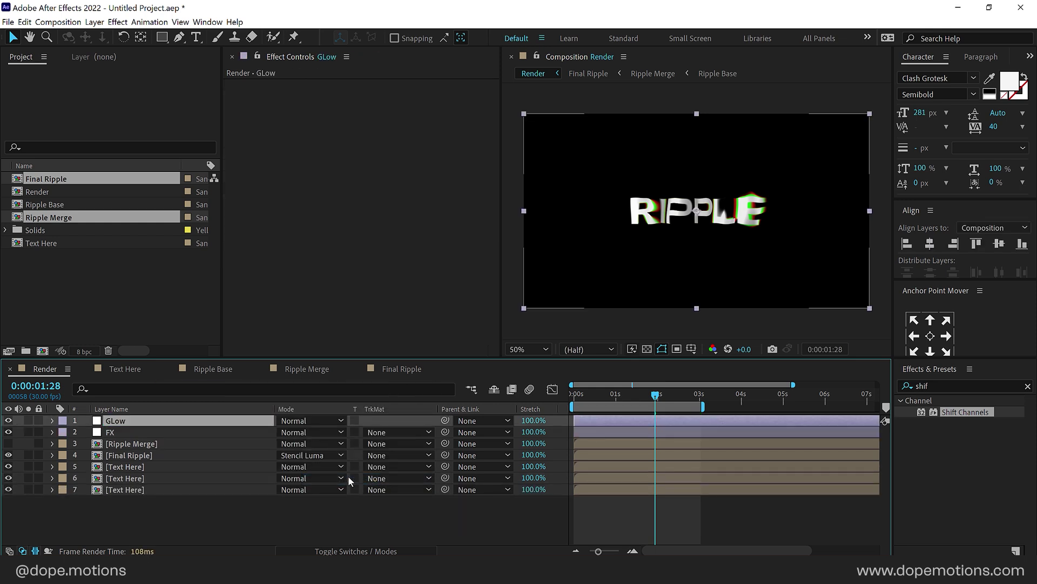
# Apply the stylize Glow effect to the GLow adjustment layer and set its glow radius to 137.
pyautogui.click(930, 386)
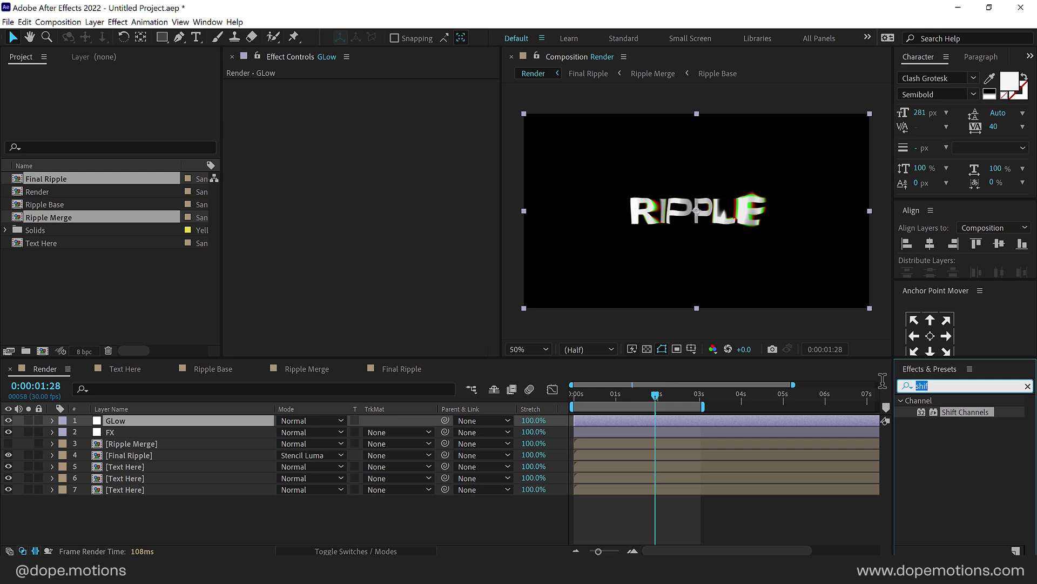
pyautogui.write('Glow')
pyautogui.doubleClick(951, 492)
pyautogui.moveTo(382, 118); pyautogui.dragTo(388, 120)
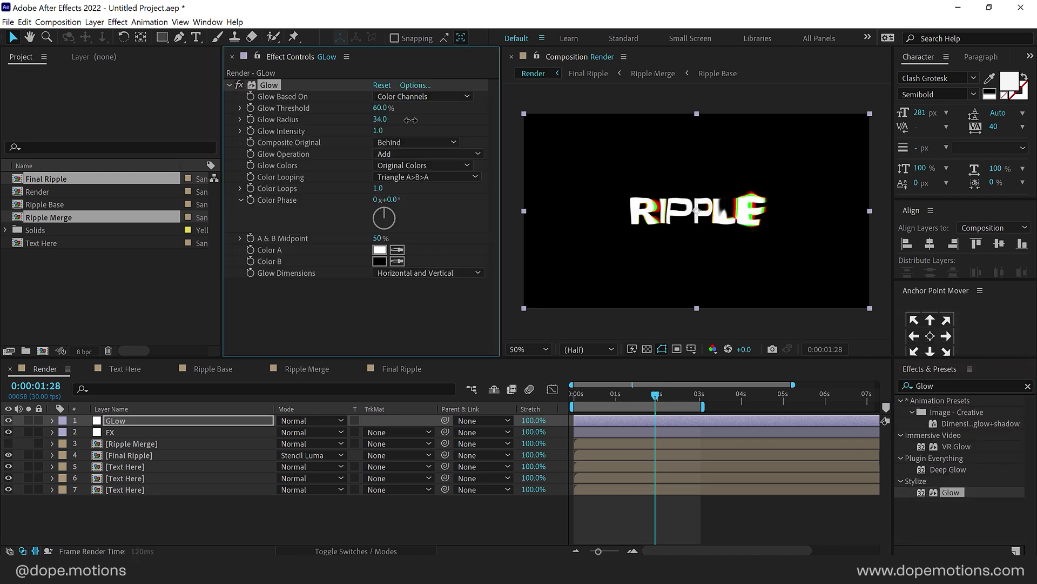
# Switch the project's colour depth to 16 bpc, set the glow intensity to 0.6 and check several frames.
pyautogui.click(126, 267)
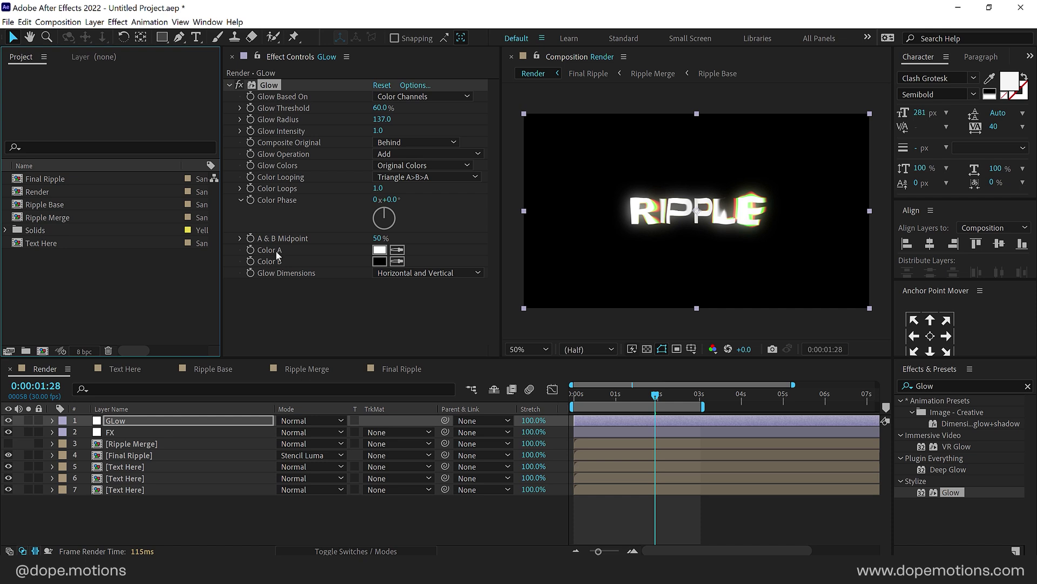
pyautogui.keyDown('alt'); pyautogui.click(84, 352); pyautogui.keyUp('alt')
pyautogui.moveTo(381, 132); pyautogui.dragTo(370, 132)
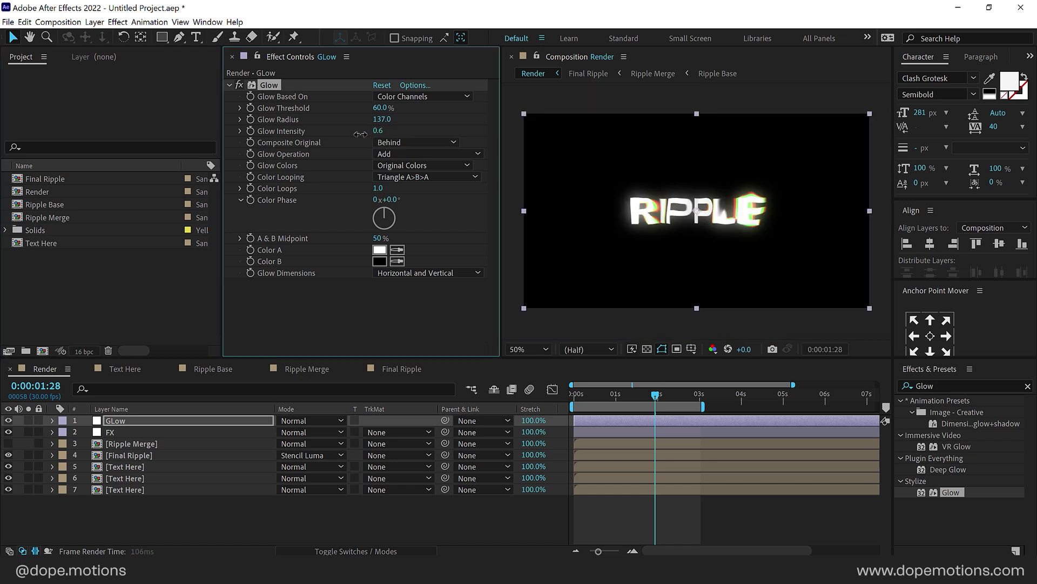
pyautogui.click(622, 393)
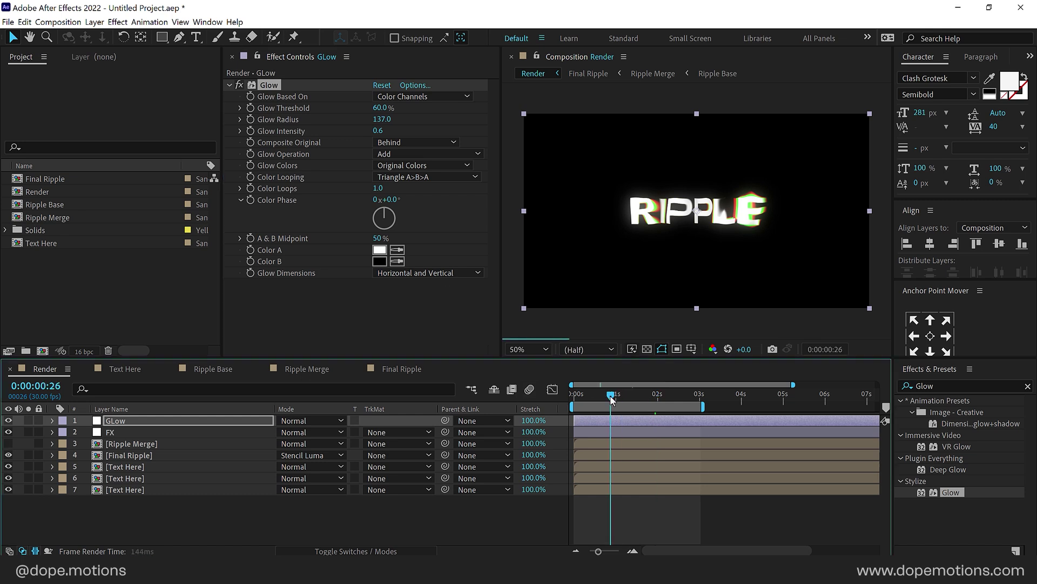
pyautogui.click(640, 394)
pyautogui.click(636, 394)
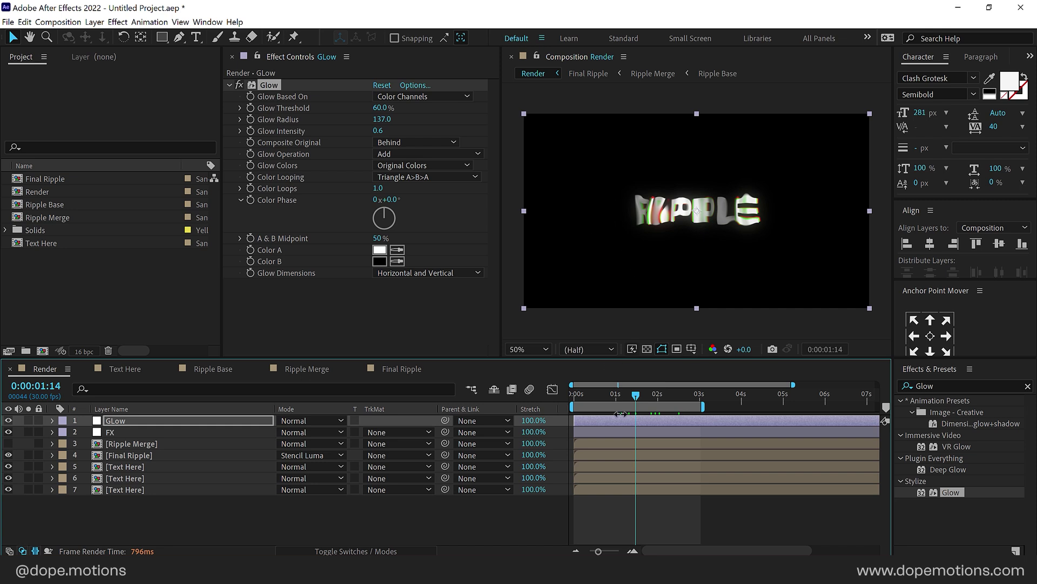
pyautogui.click(617, 395)
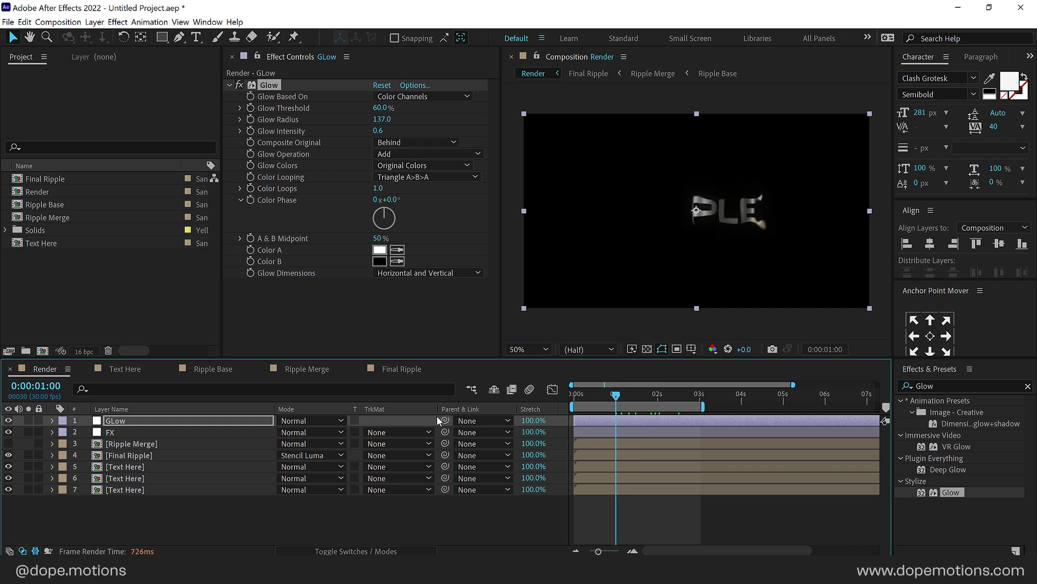
pyautogui.click(637, 394)
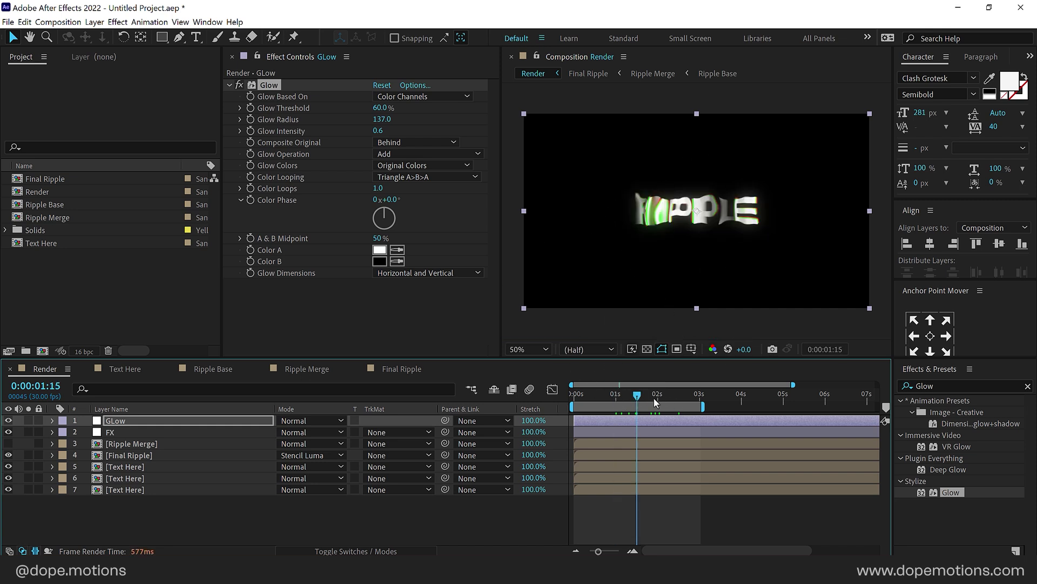
# Open Ripple Base, reveal the layer's keyframes and remove the Radio Waves producer point animation.
pyautogui.click(214, 368)
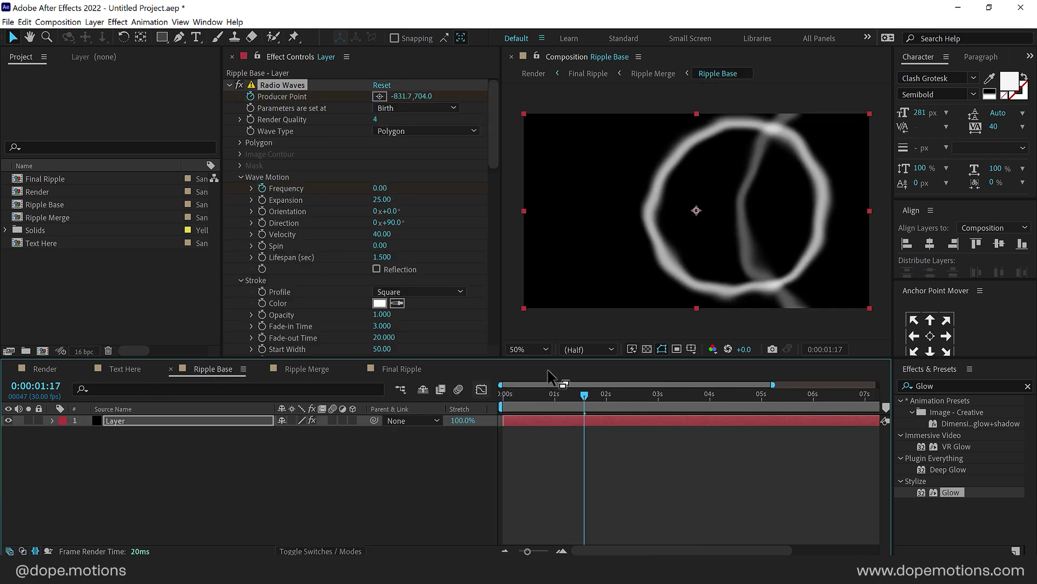
pyautogui.moveTo(585, 395)
pyautogui.mouseDown()
pyautogui.moveTo(575, 397)
pyautogui.moveTo(657, 395)
pyautogui.moveTo(571, 395)
pyautogui.mouseUp()
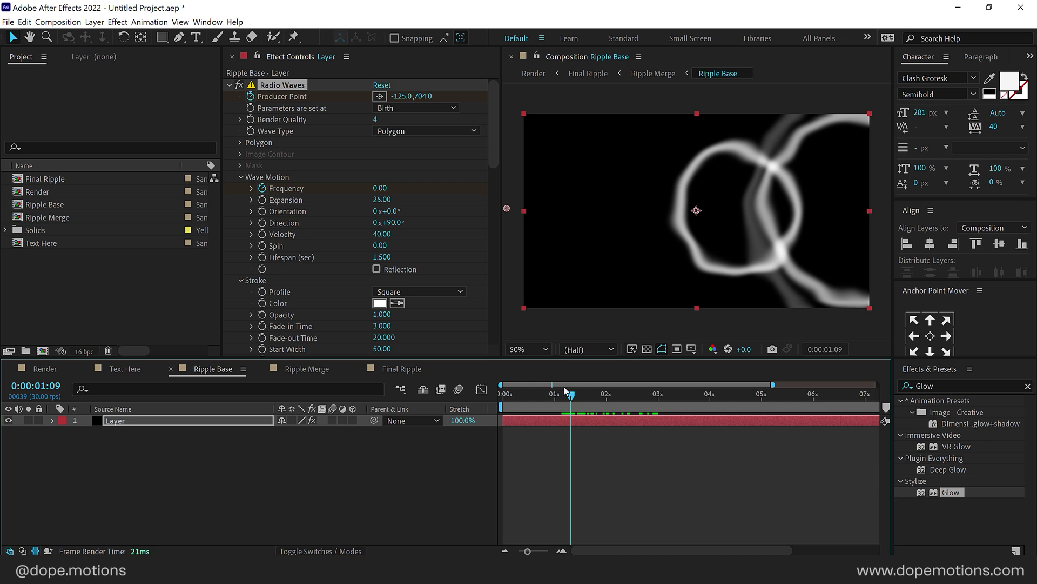
pyautogui.click(157, 422)
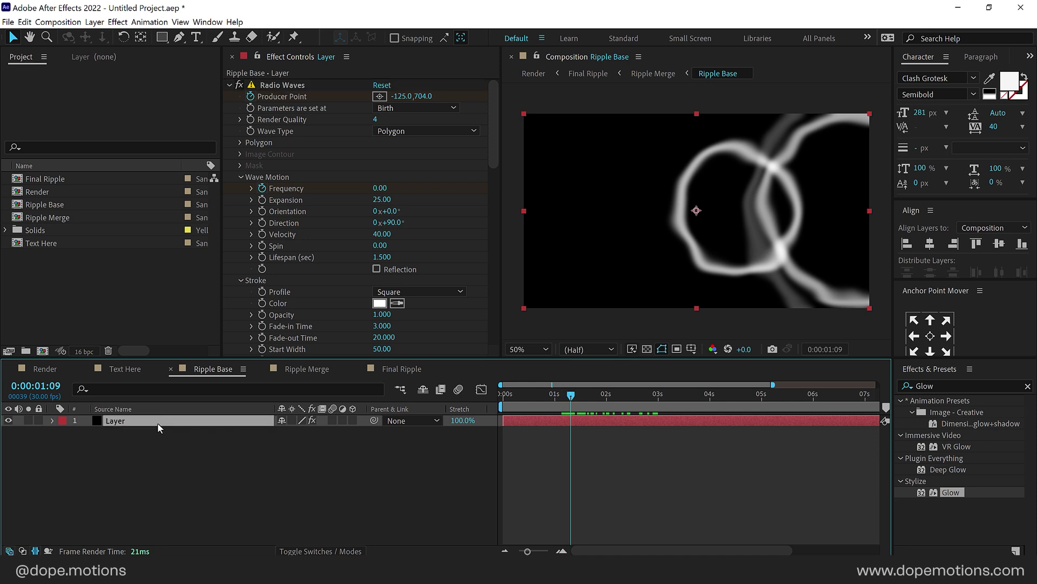
pyautogui.press('u')
pyautogui.moveTo(571, 395); pyautogui.dragTo(643, 411)
pyautogui.click(98, 443)
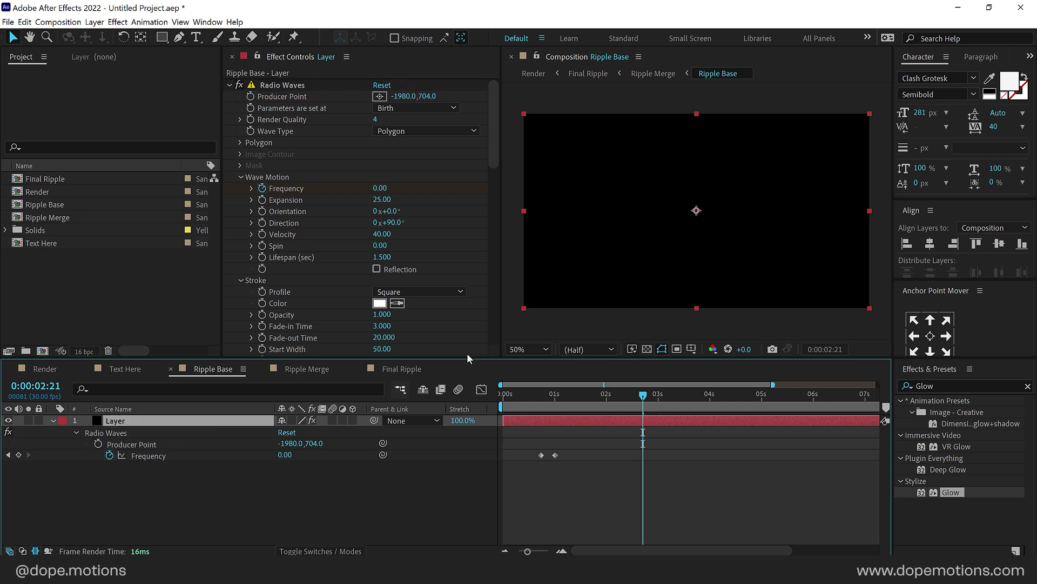
# Place the Radio Waves producer point near the composition centre at about 1280, 716 and check the waves over time.
pyautogui.scroll(-1, 729, 208)
pyautogui.click(291, 86)
pyautogui.moveTo(696, 212); pyautogui.dragTo(704, 208)
pyautogui.click(533, 401)
pyautogui.moveTo(521, 391); pyautogui.dragTo(563, 394)
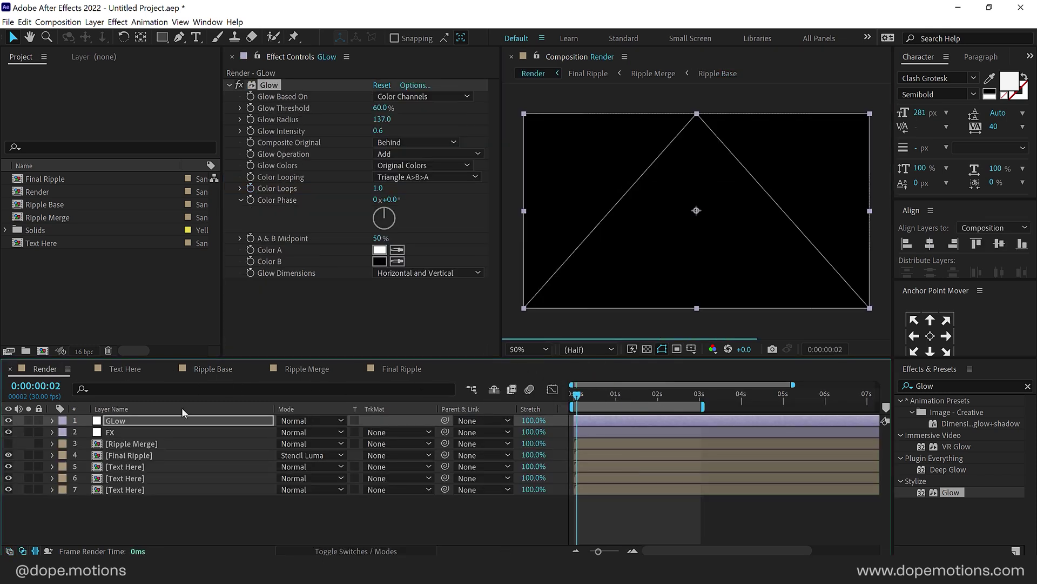
# Hide the GLow adjustment layer in Render, preview the centred ripple reveal and compare it with the waves in Ripple Base.
pyautogui.click(8, 421)
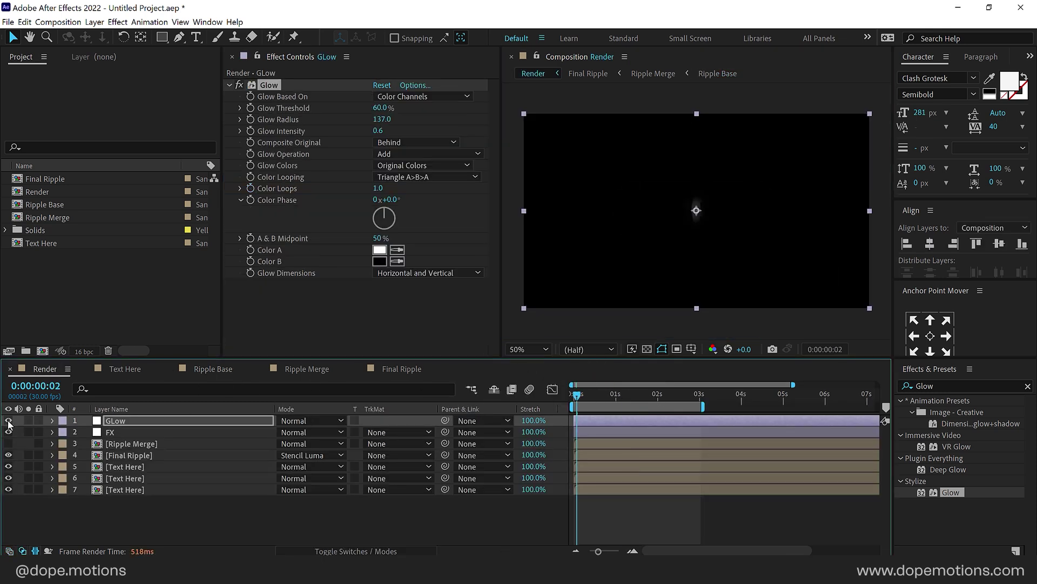
pyautogui.press('space')
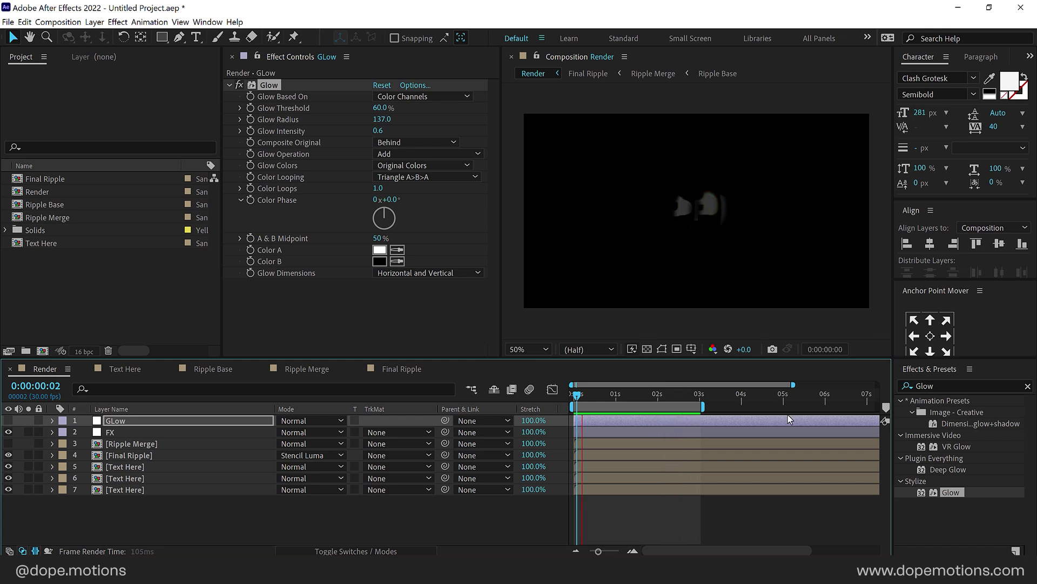
pyautogui.moveTo(593, 394); pyautogui.dragTo(673, 394)
pyautogui.click(213, 369)
pyautogui.moveTo(609, 394); pyautogui.dragTo(579, 395)
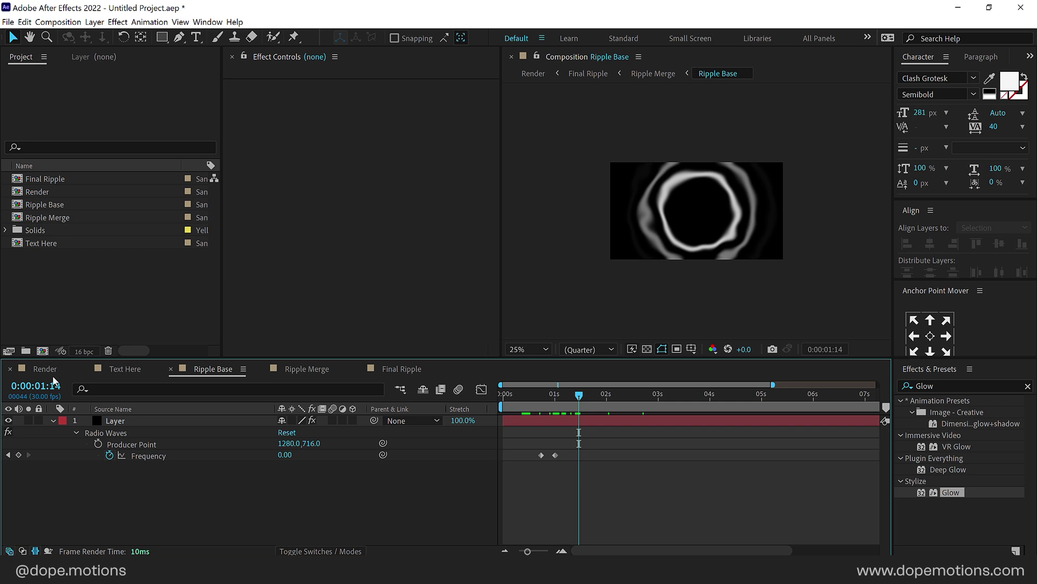
pyautogui.click(46, 368)
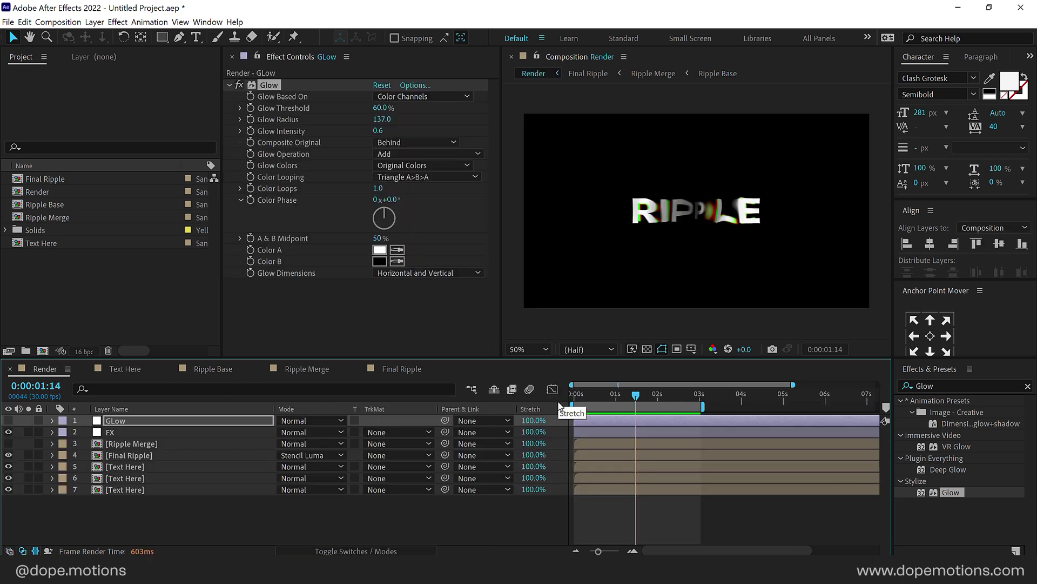